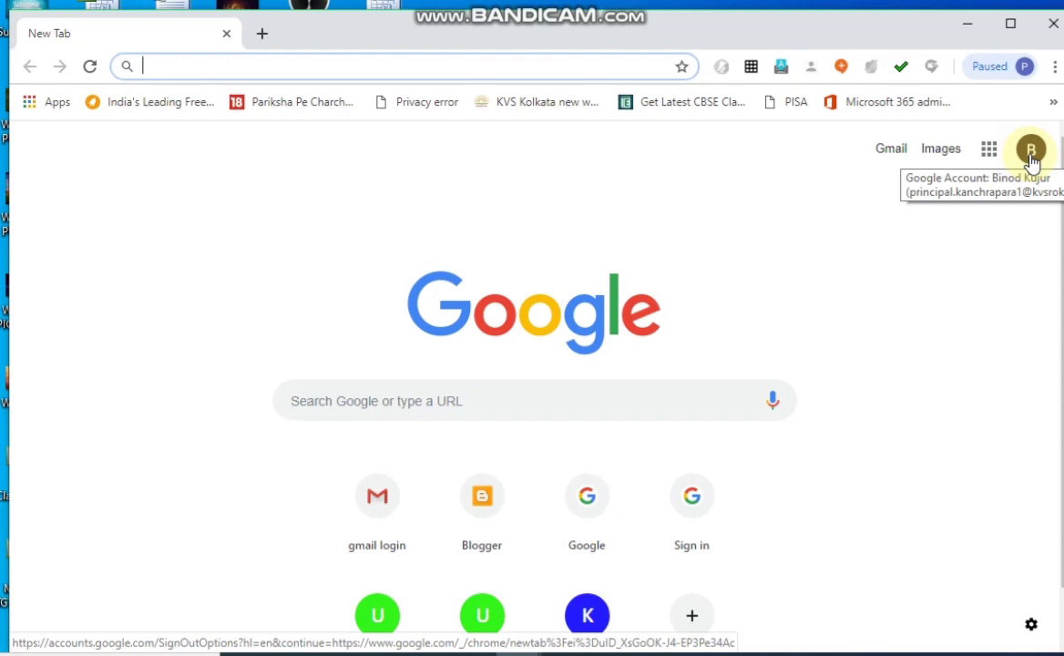
Sign out of all Google accounts in the browser.
left_click(1031, 153)
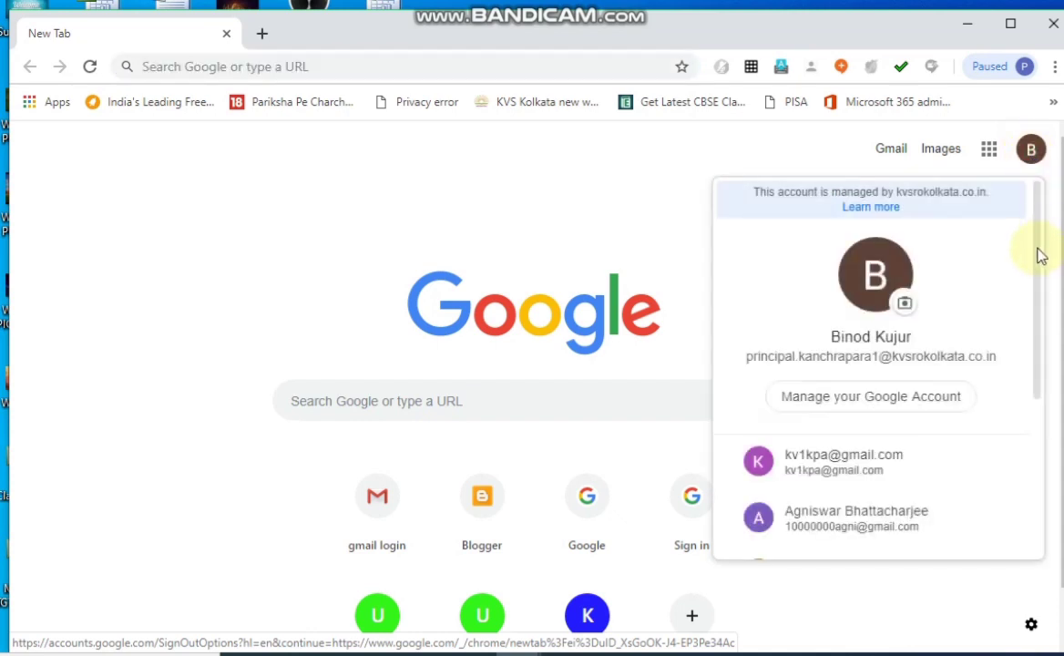
left_click_drag(1036, 248, 1045, 417)
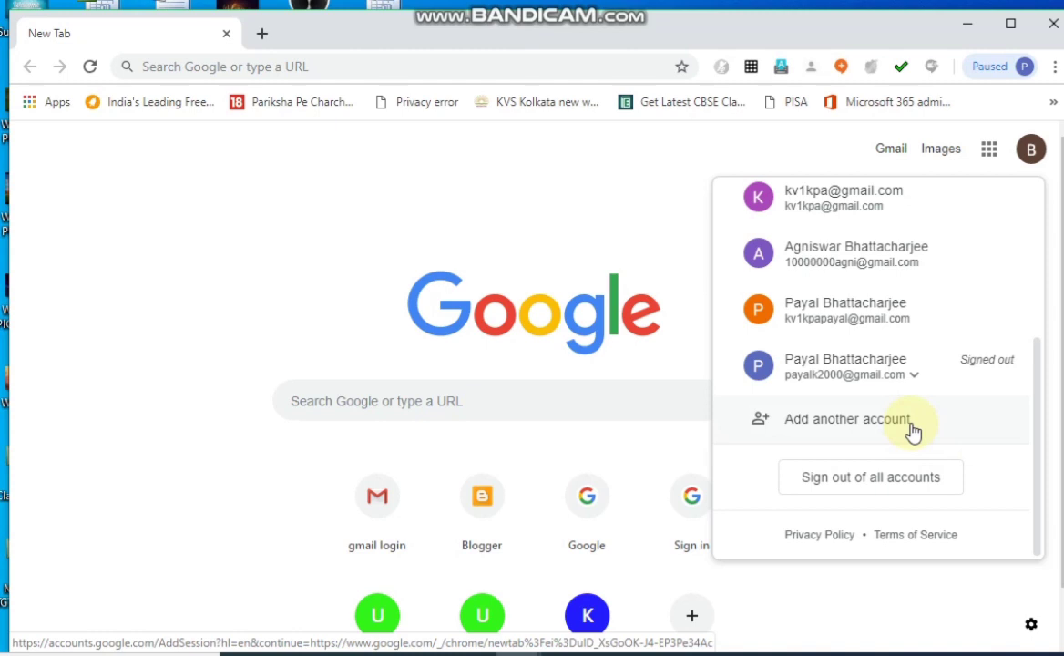
left_click(870, 476)
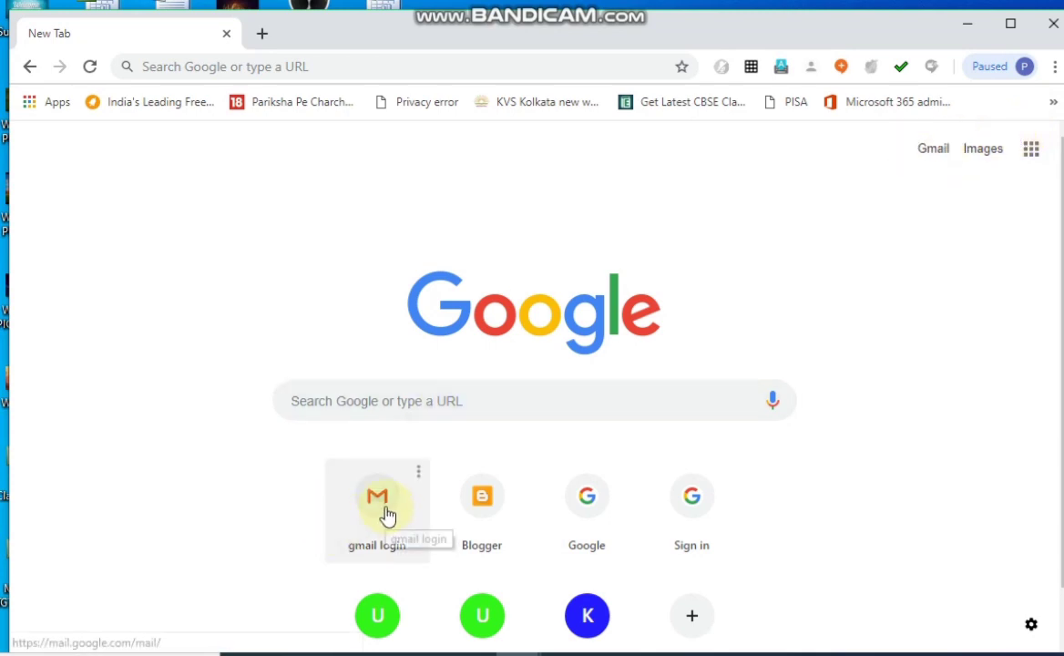
Open Gmail, choose to use another account and submit the teacher's school e-mail address in place of the prefilled username.
left_click(936, 150)
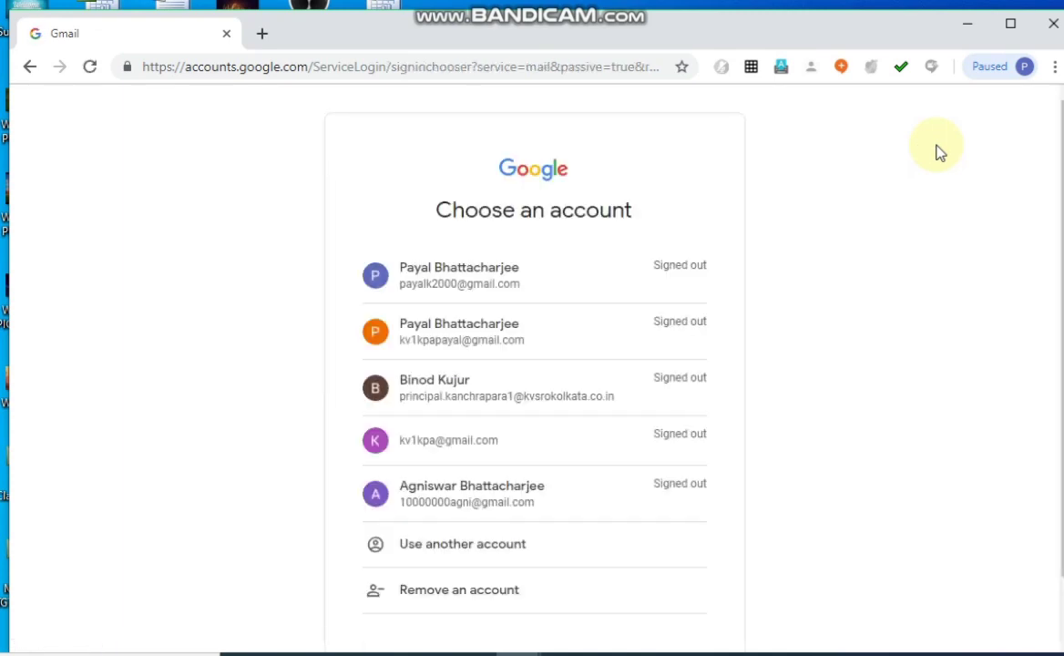
left_click(446, 545)
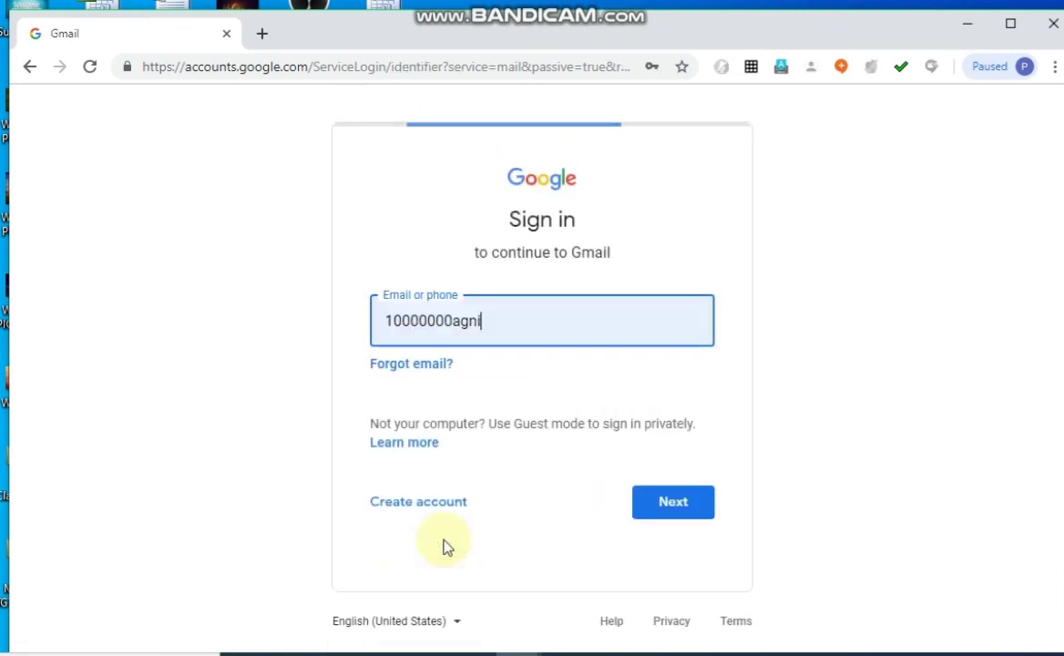
key("BackSpace")
key("BackSpace")
key("BackSpace")
key("BackSpace")
key("BackSpace")
key("BackSpace")
key("BackSpace")
key("BackSpace")
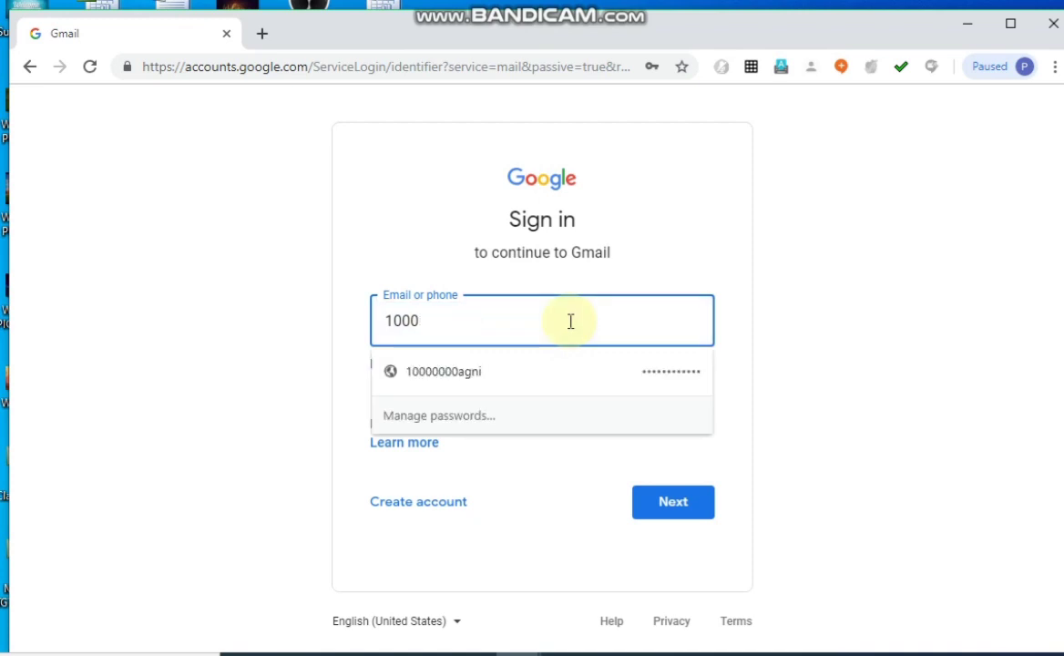
key("BackSpace")
key("BackSpace")
key("BackSpace")
key("BackSpace")
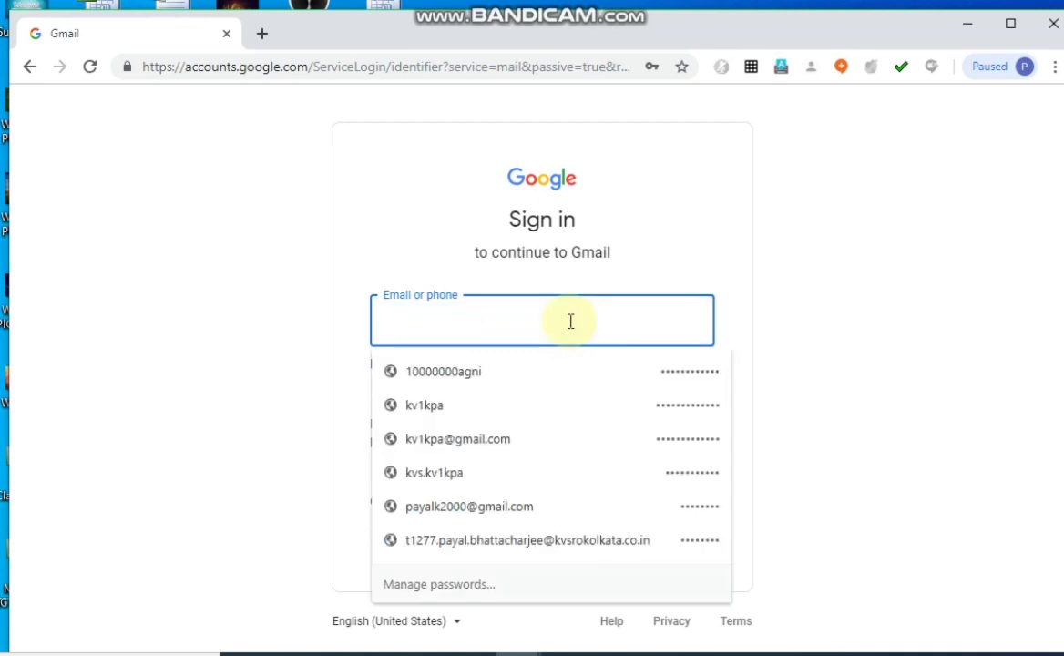
left_click(527, 543)
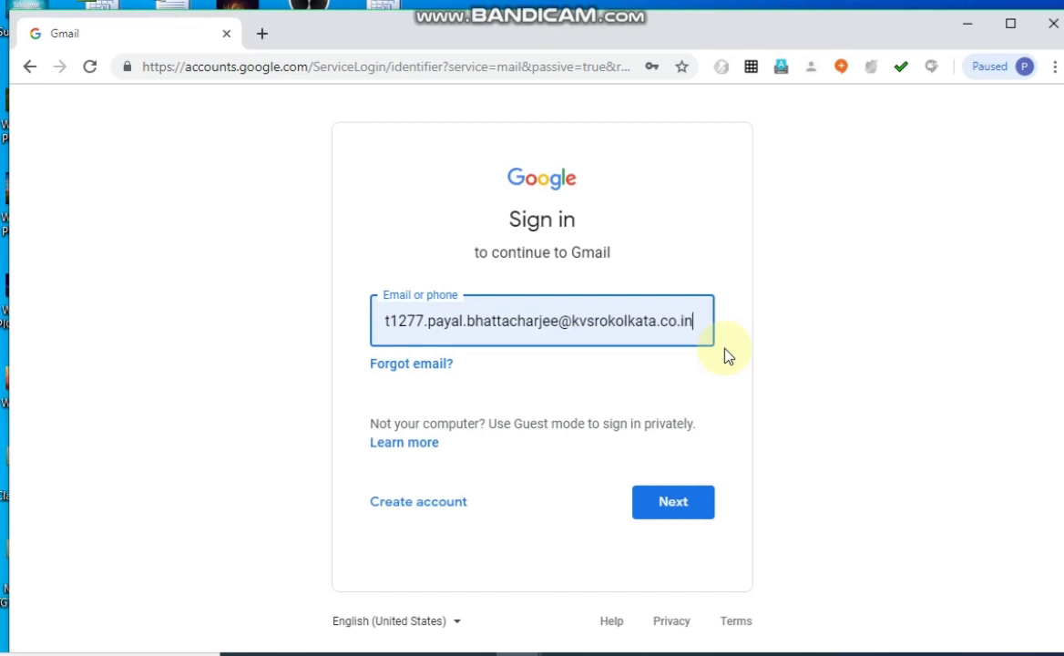
left_click(667, 503)
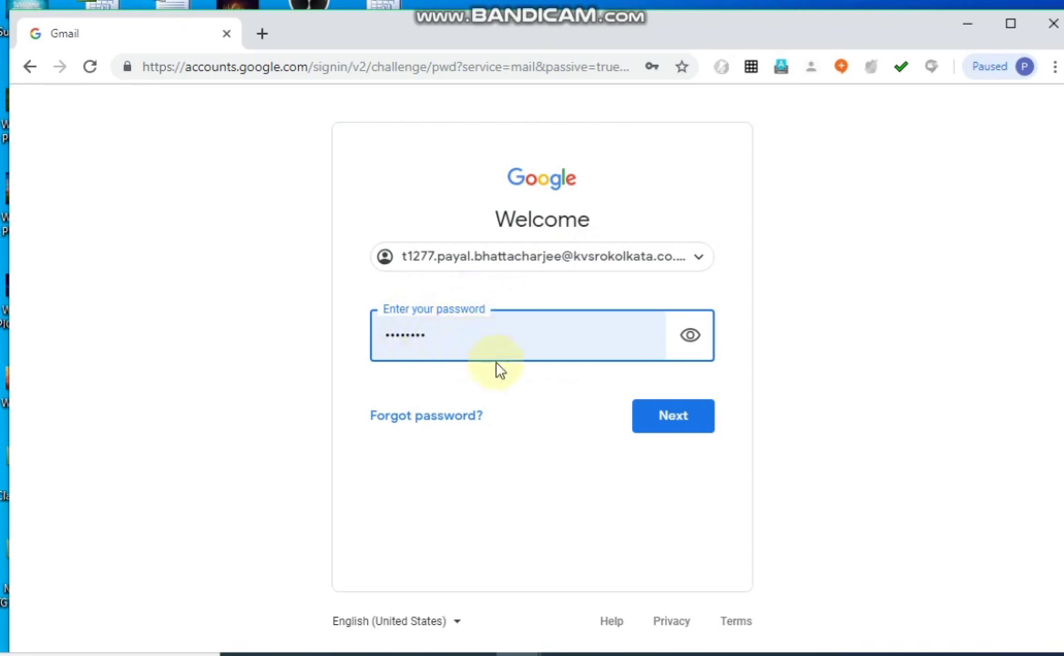
Sign in to Gmail with the account password and update the password saved in the browser.
left_click(673, 419)
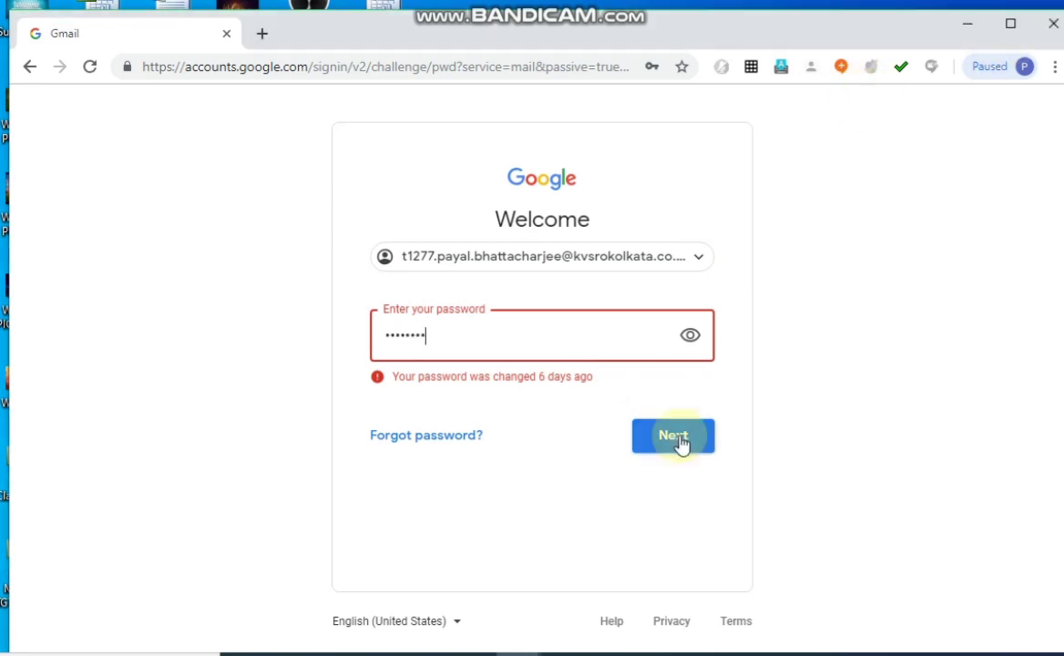
left_click(680, 437)
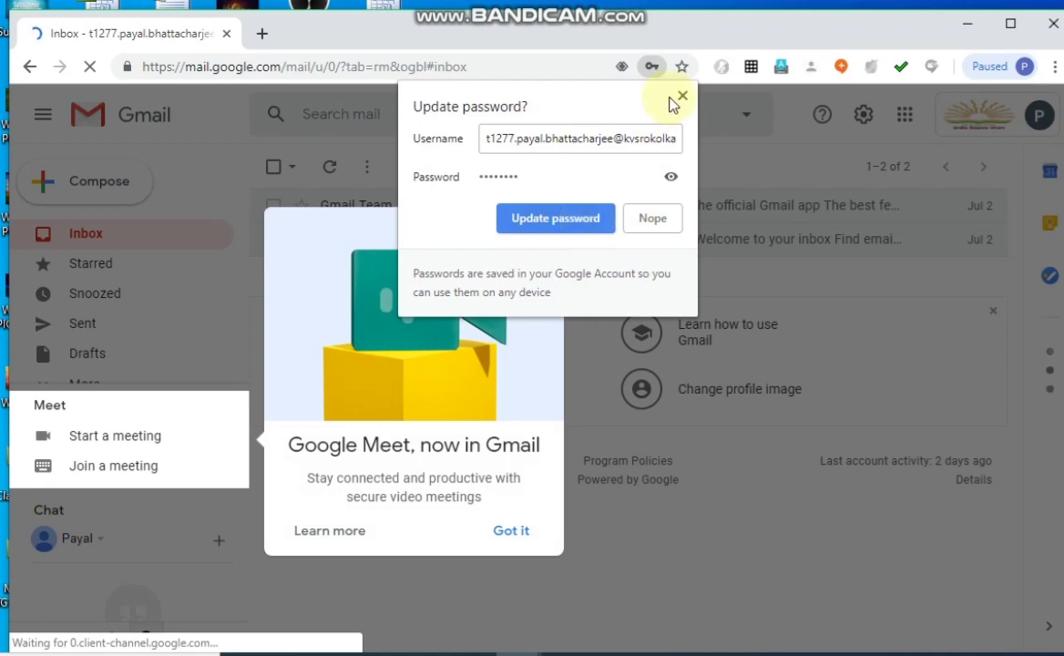
left_click(547, 218)
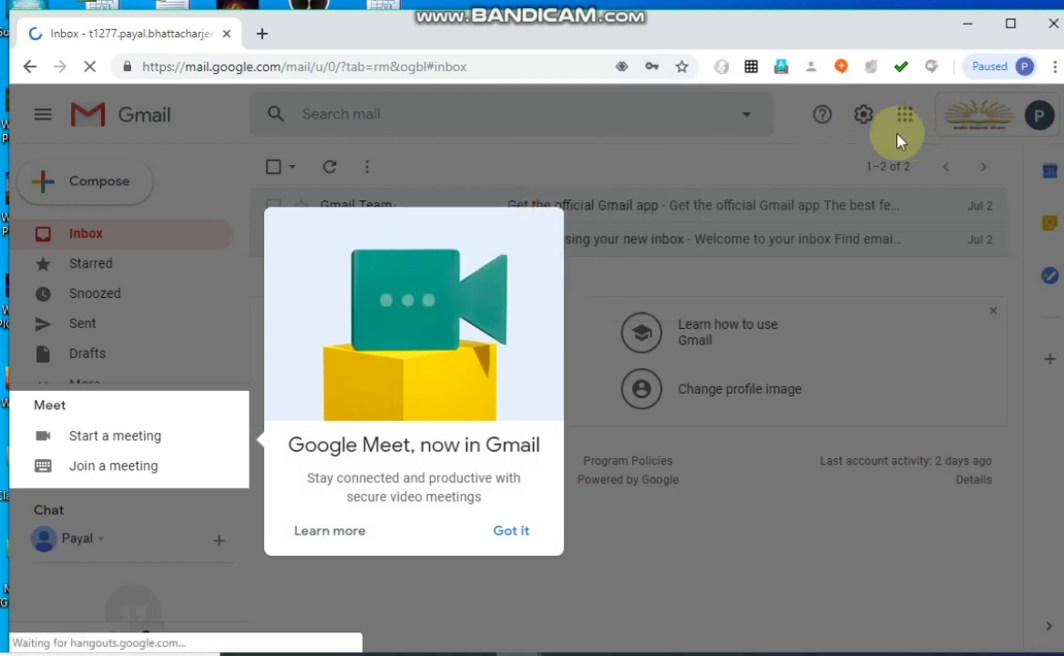
Dismiss the Google Meet introduction and open Google Classroom from the Google apps.
left_click(500, 534)
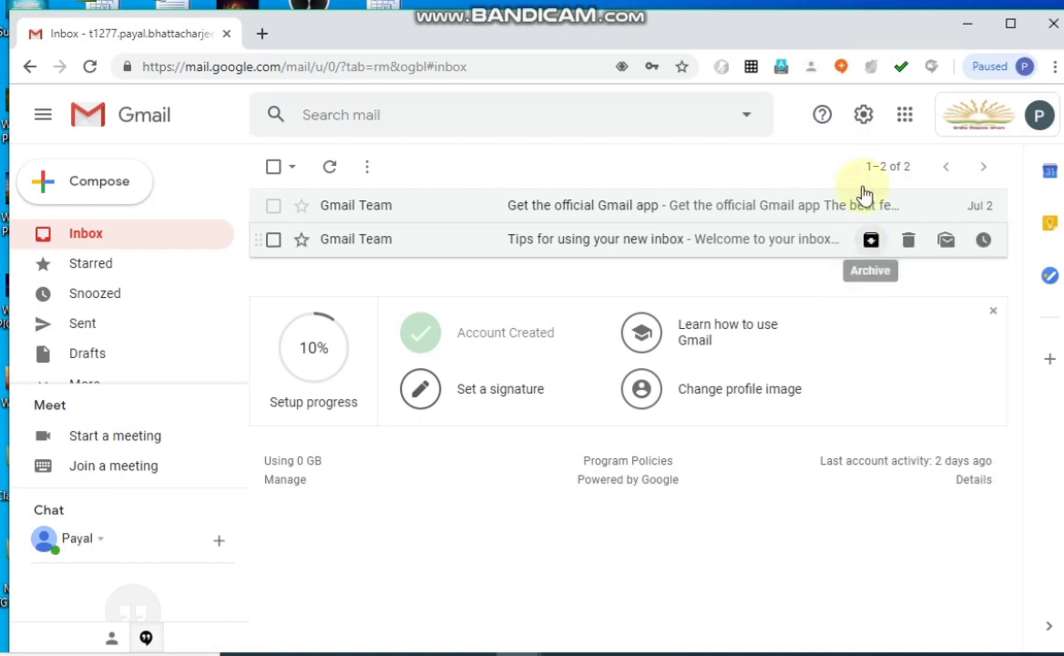
left_click(904, 117)
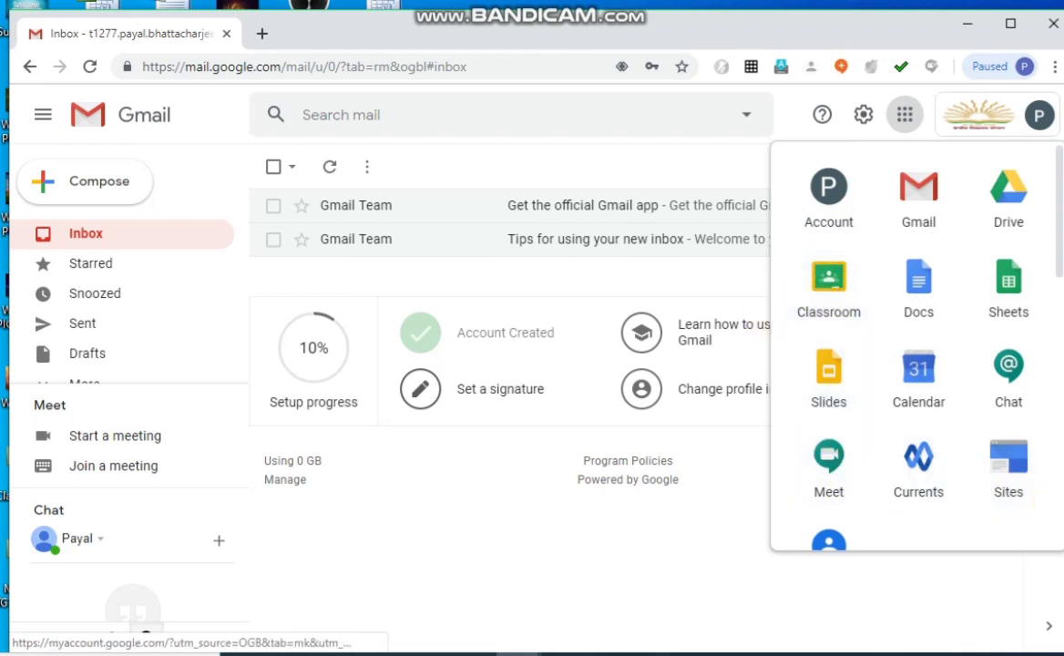
scroll(917, 346, "down", 4)
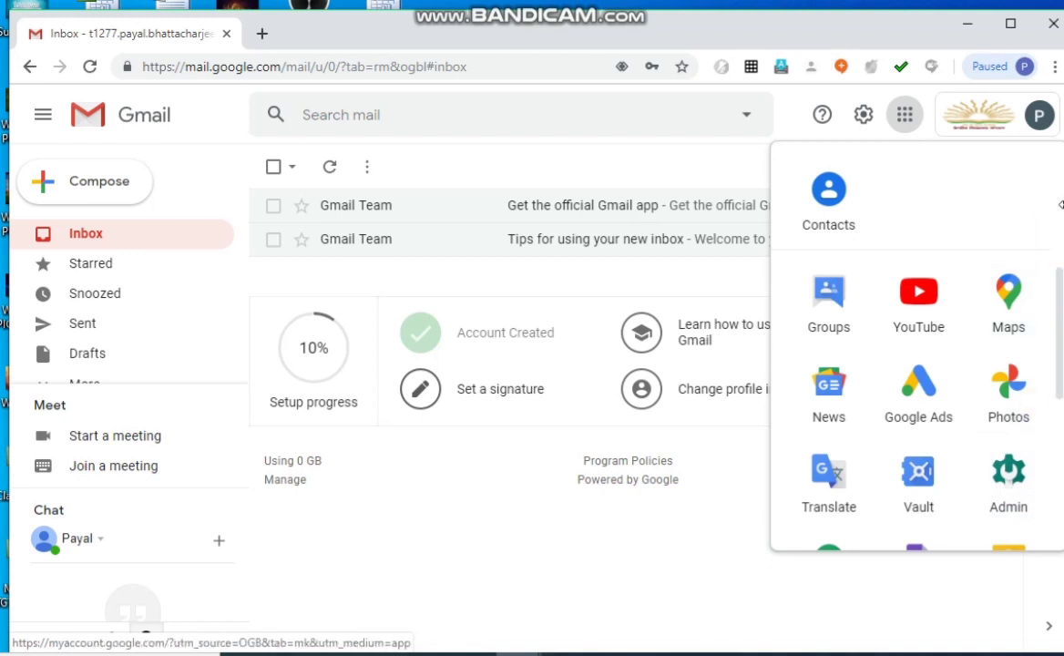
scroll(1059, 206, "up", 4)
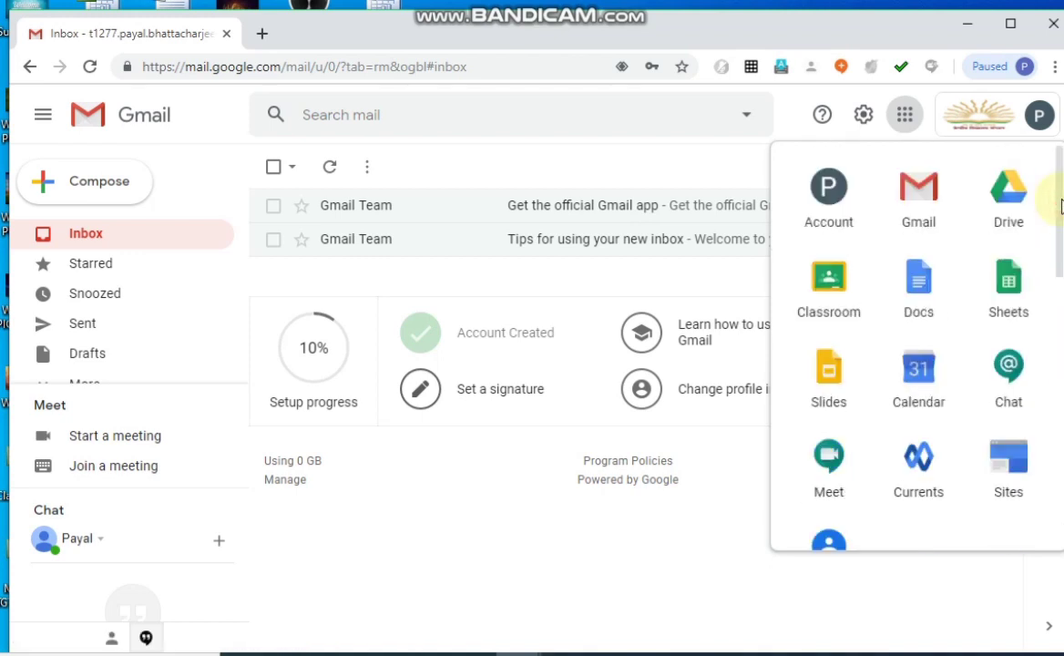
left_click(829, 278)
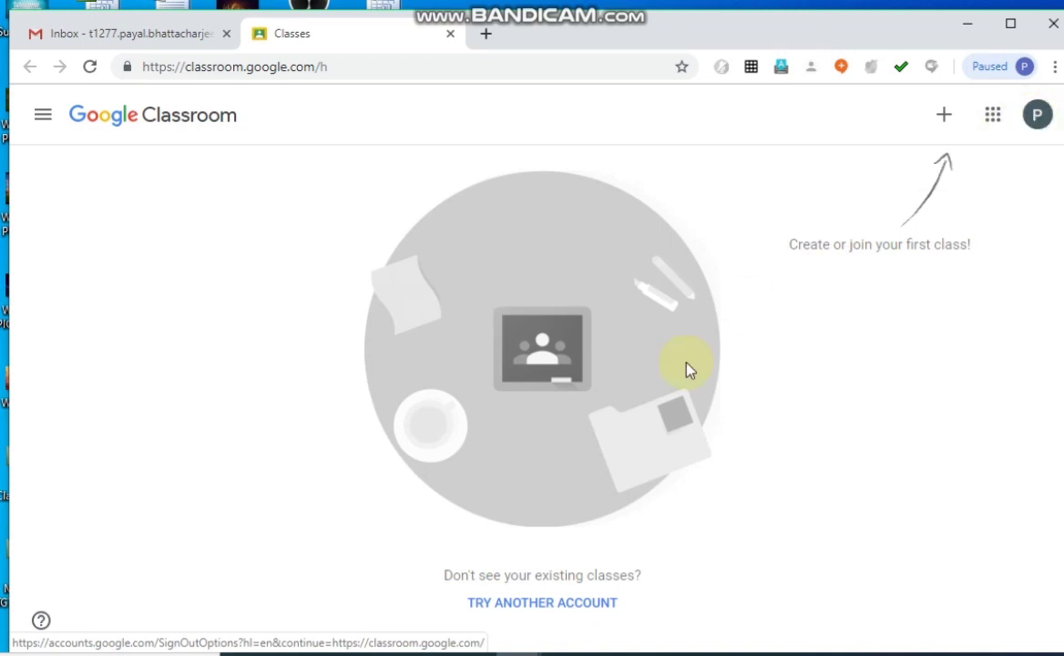
Start creating a new class and name it "XII A - English".
left_click(945, 117)
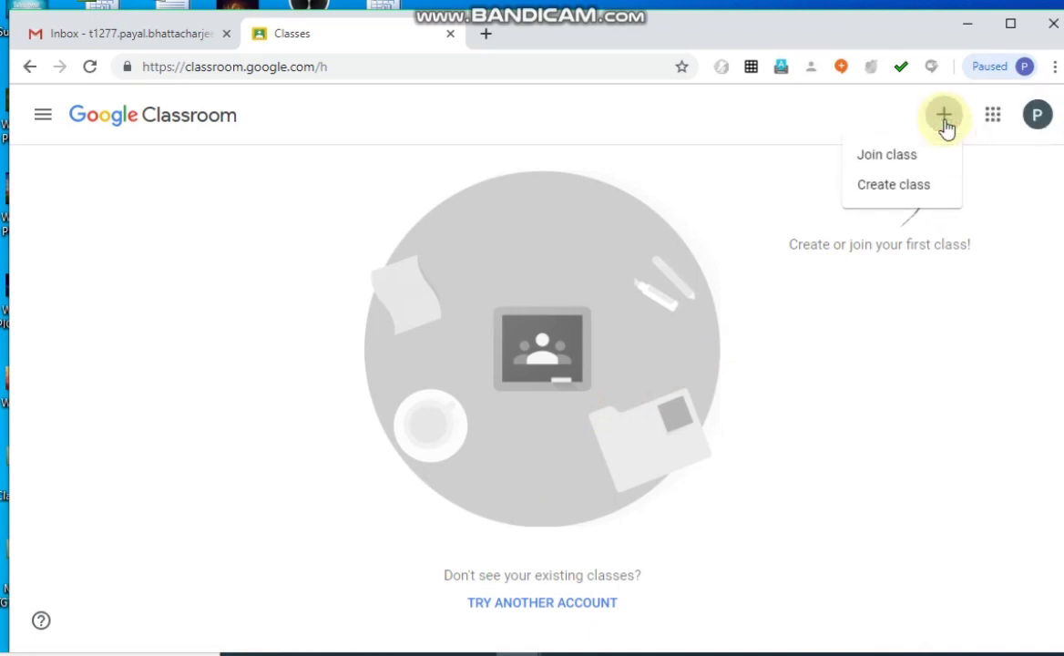
left_click(895, 189)
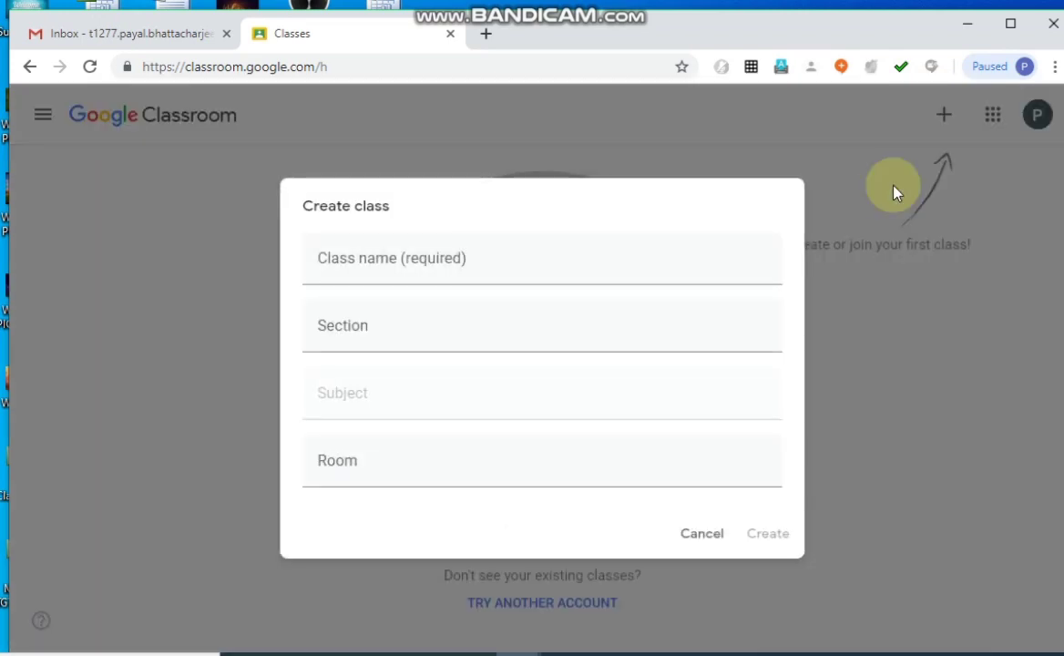
left_click(656, 268)
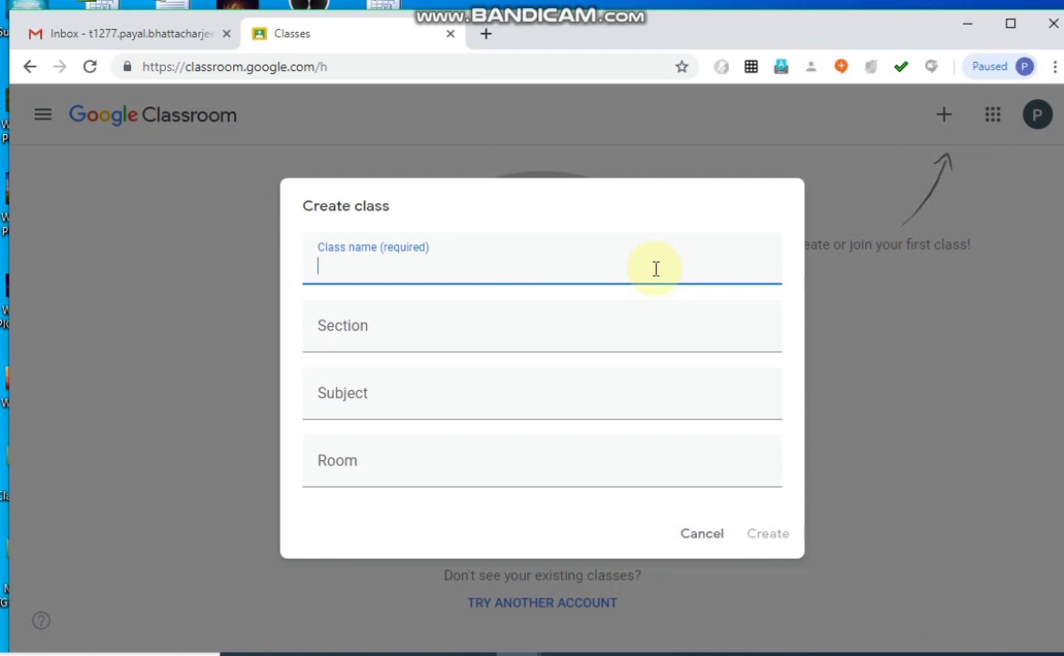
type("XII- A")
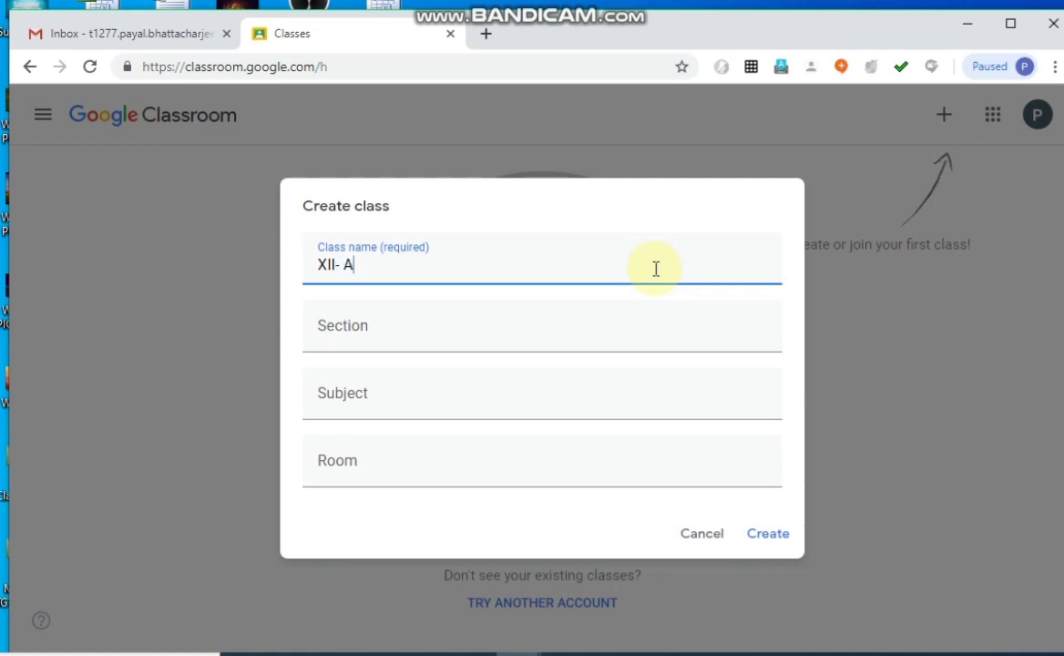
key("BackSpace")
key("BackSpace")
type("A - English")
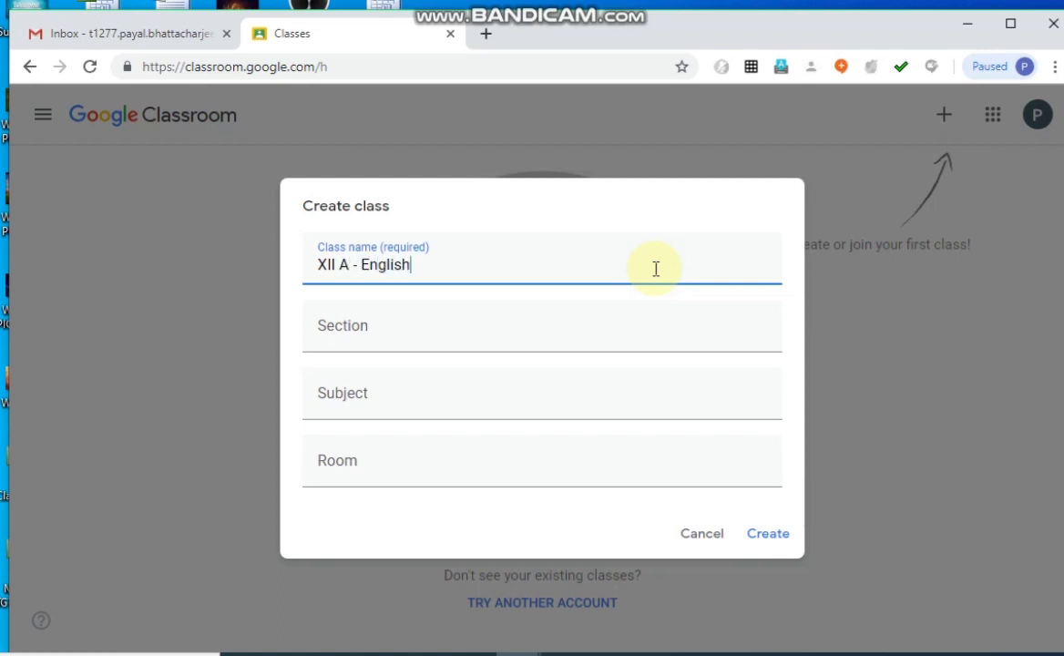
Set the new class's section to "A" and its subject to "English".
left_click(595, 316)
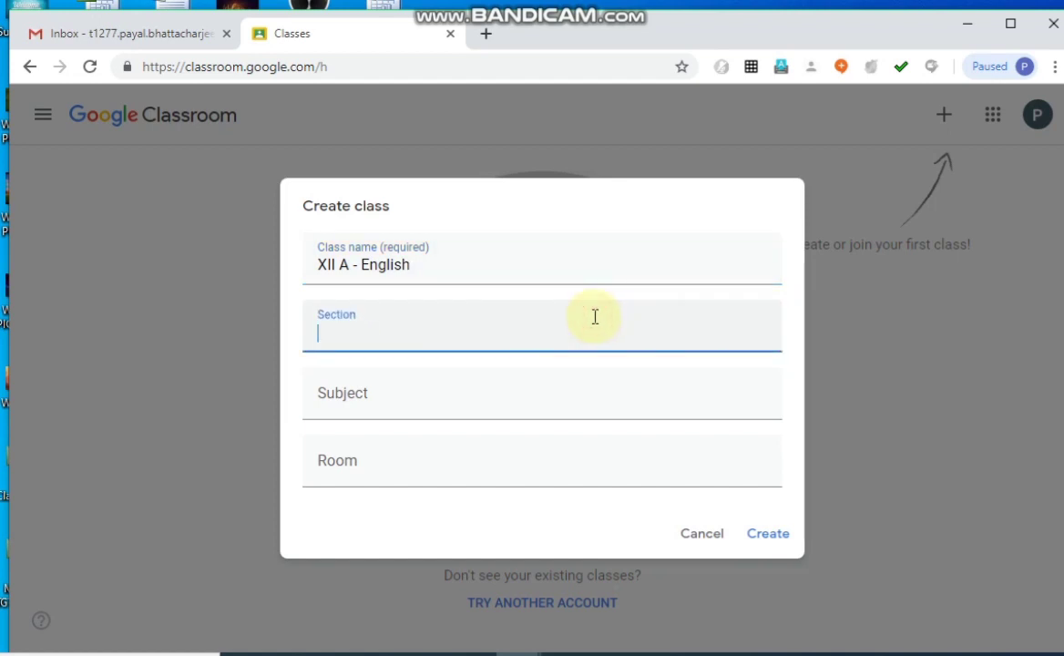
type("A")
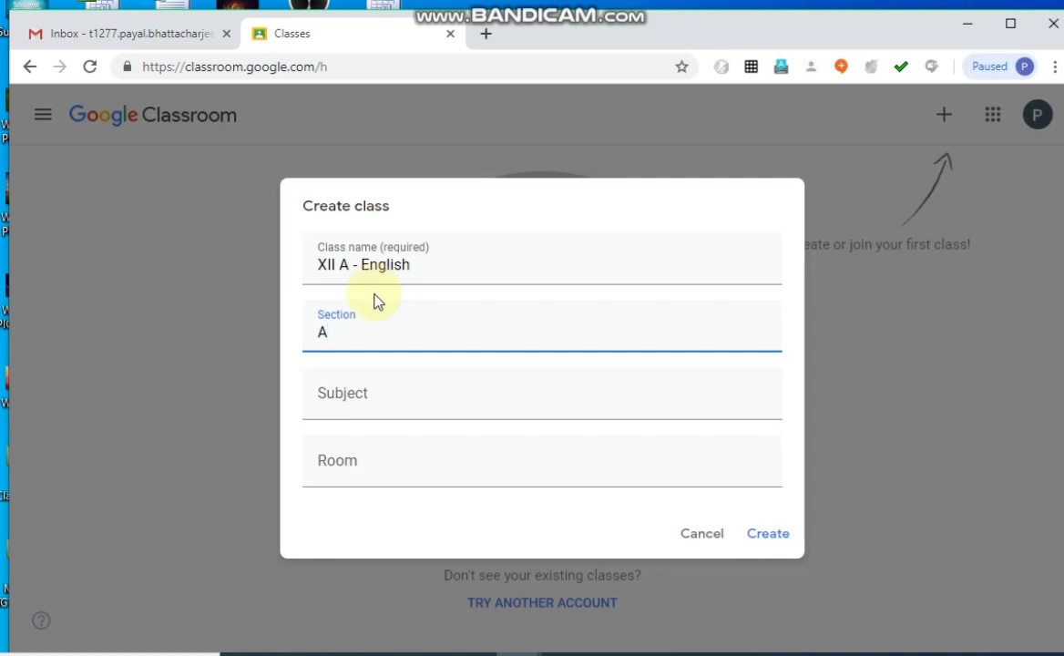
left_click(351, 393)
type("English")
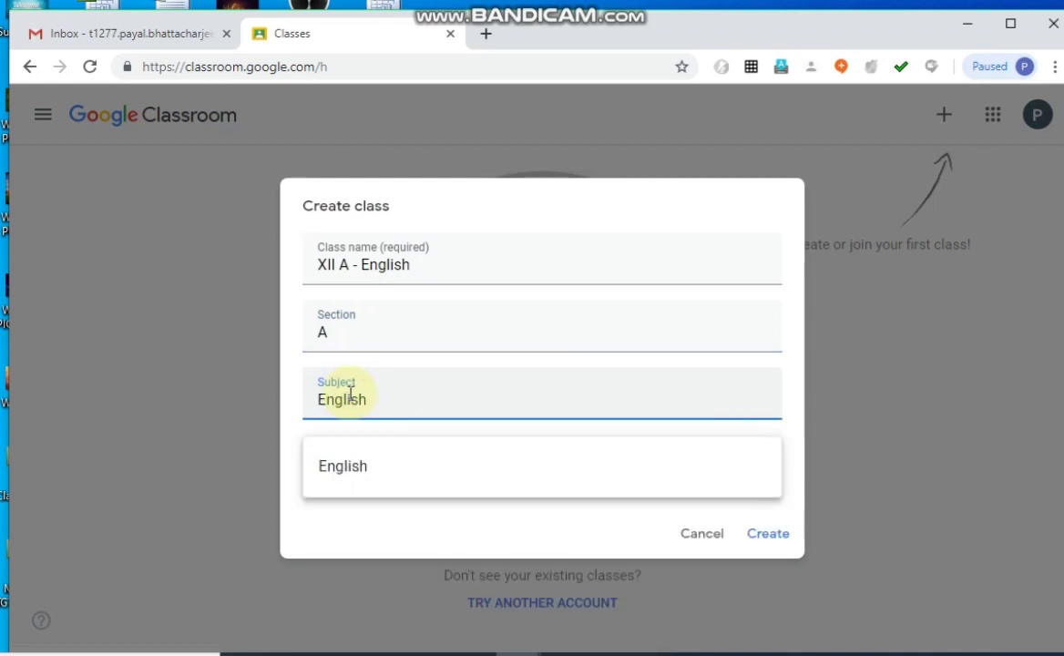
left_click(329, 477)
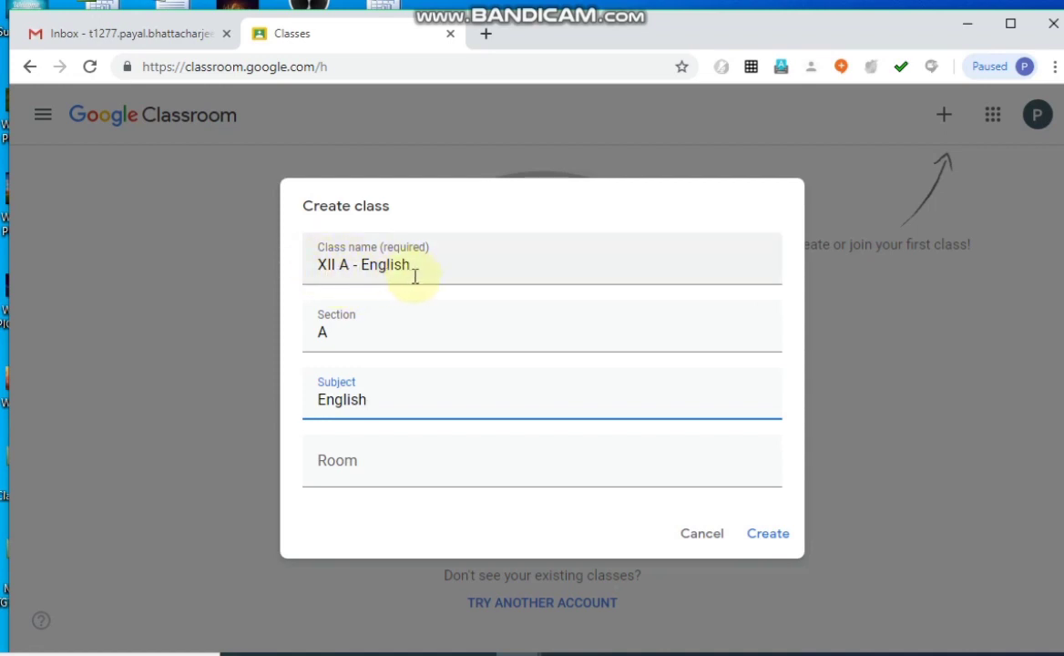
Copy the class name into the room field so the room reads "XII A - English".
left_click(331, 459)
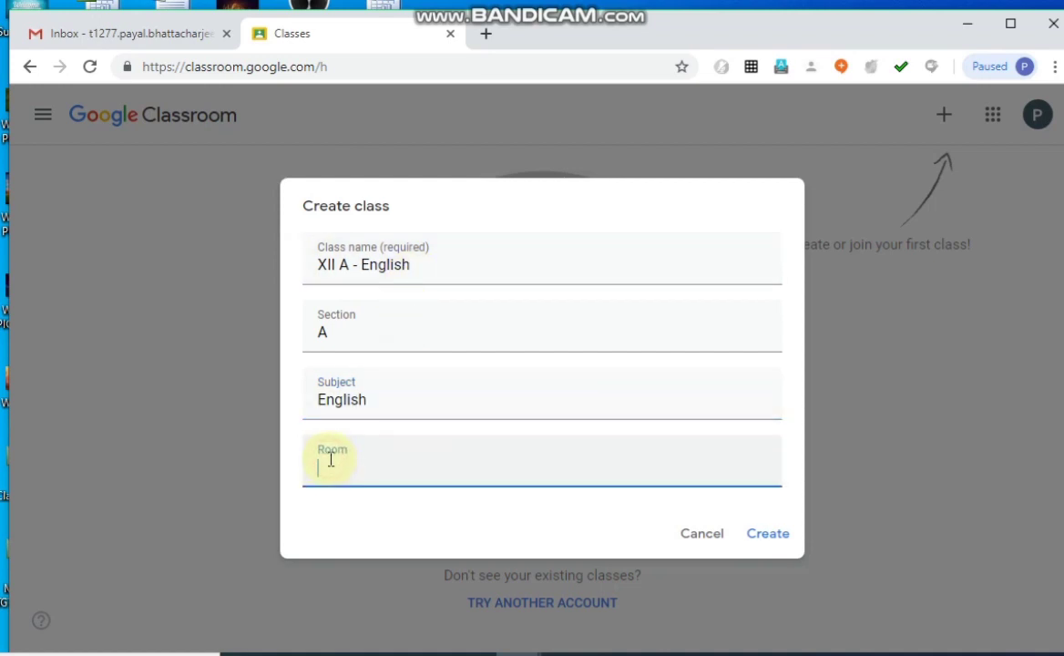
left_click(426, 265)
triple_click(425, 265)
key("ctrl+c")
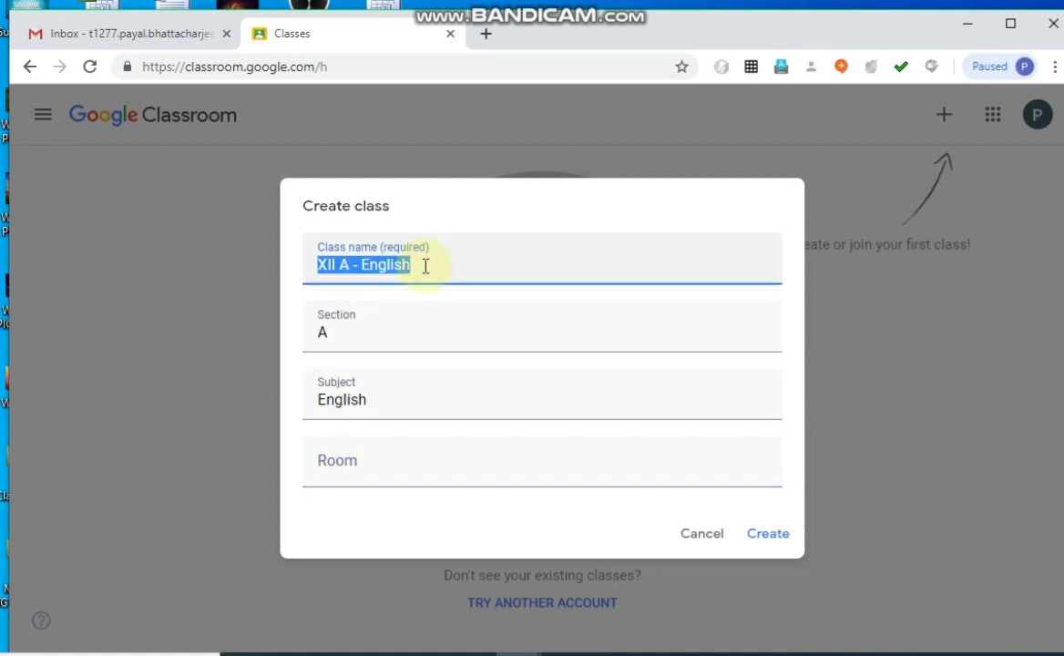
left_click(372, 465)
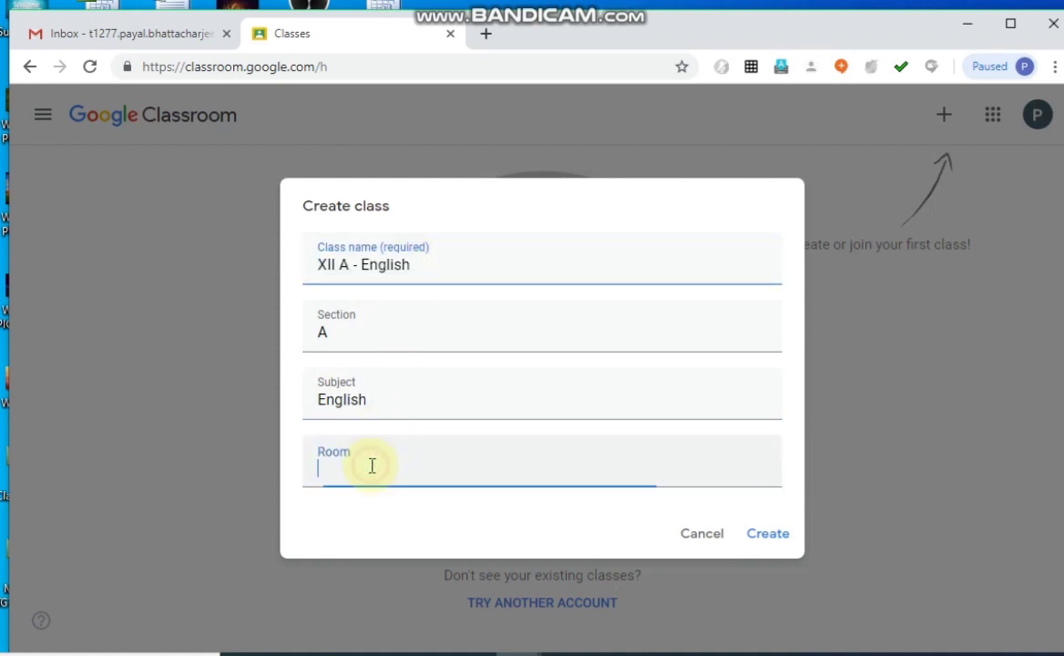
key("ctrl+v")
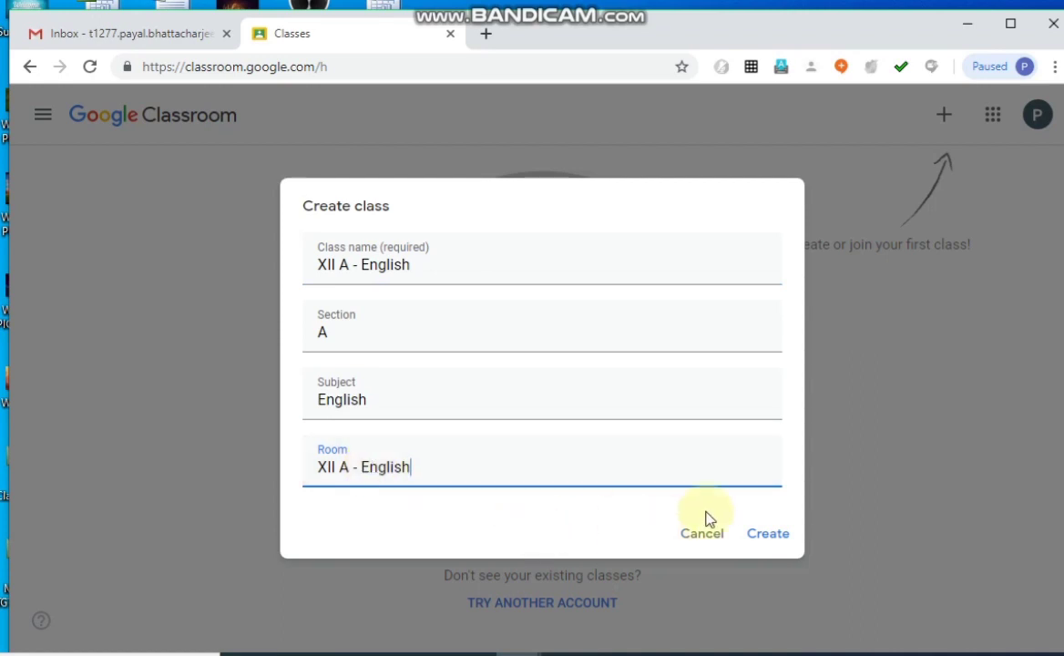
key("BackSpace")
key("BackSpace")
key("BackSpace")
key("BackSpace")
key("BackSpace")
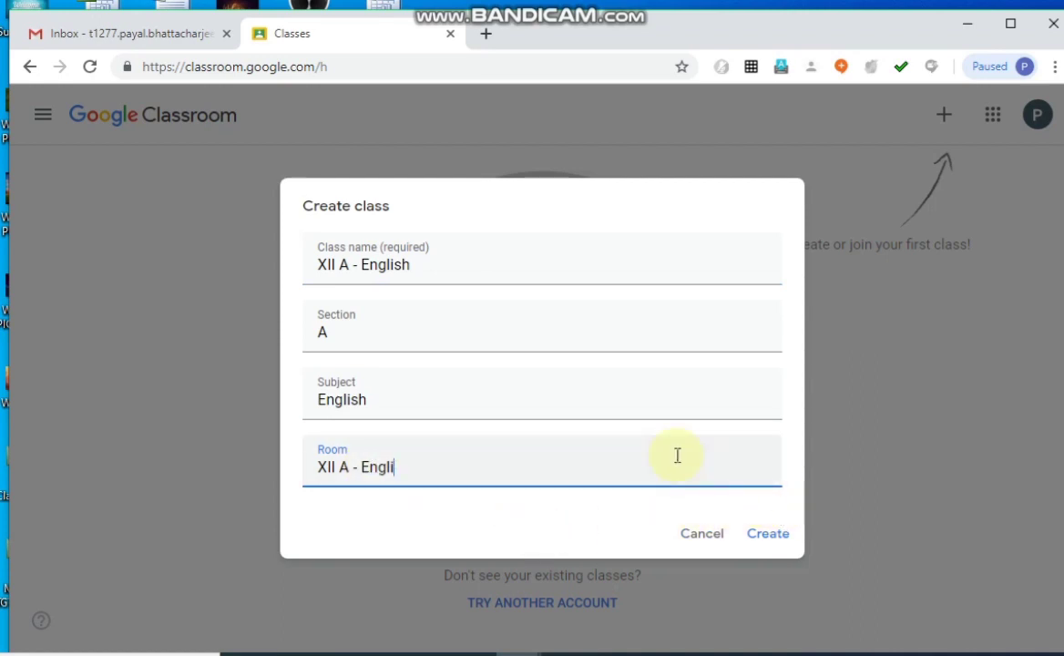
key("BackSpace")
key("BackSpace")
type("English")
Create the class and close the What's new and Invite students introductions.
left_click(777, 536)
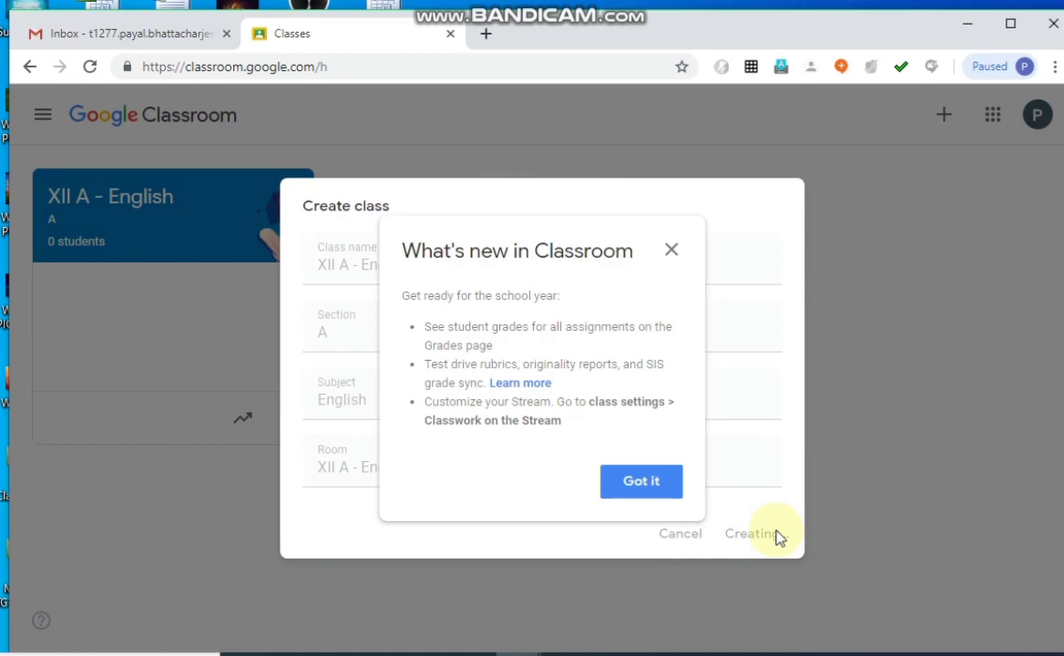
left_click(642, 485)
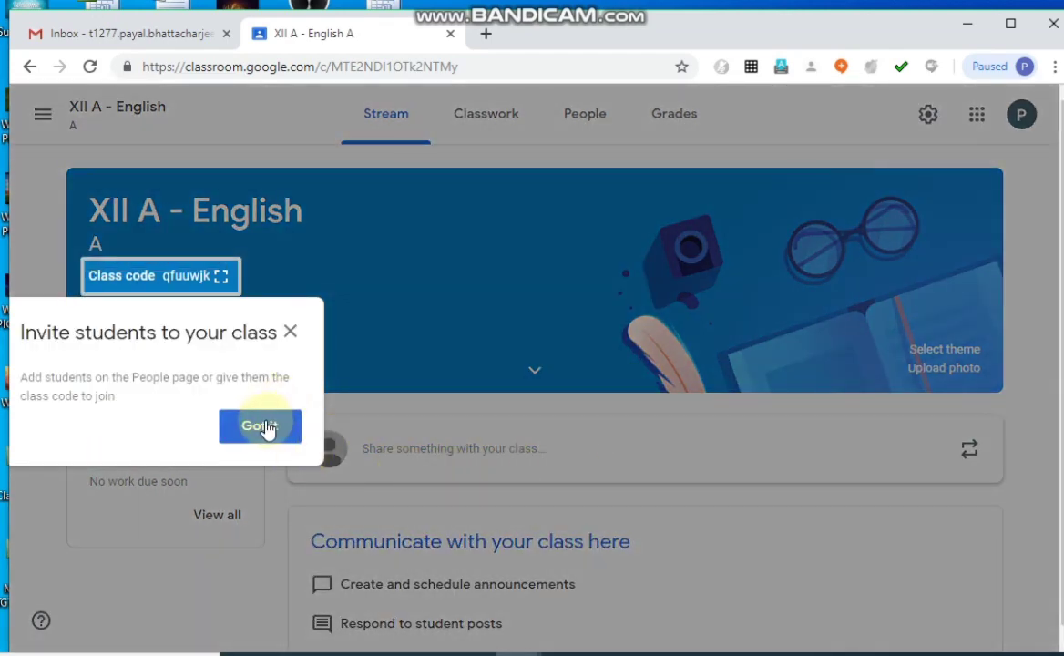
left_click(290, 333)
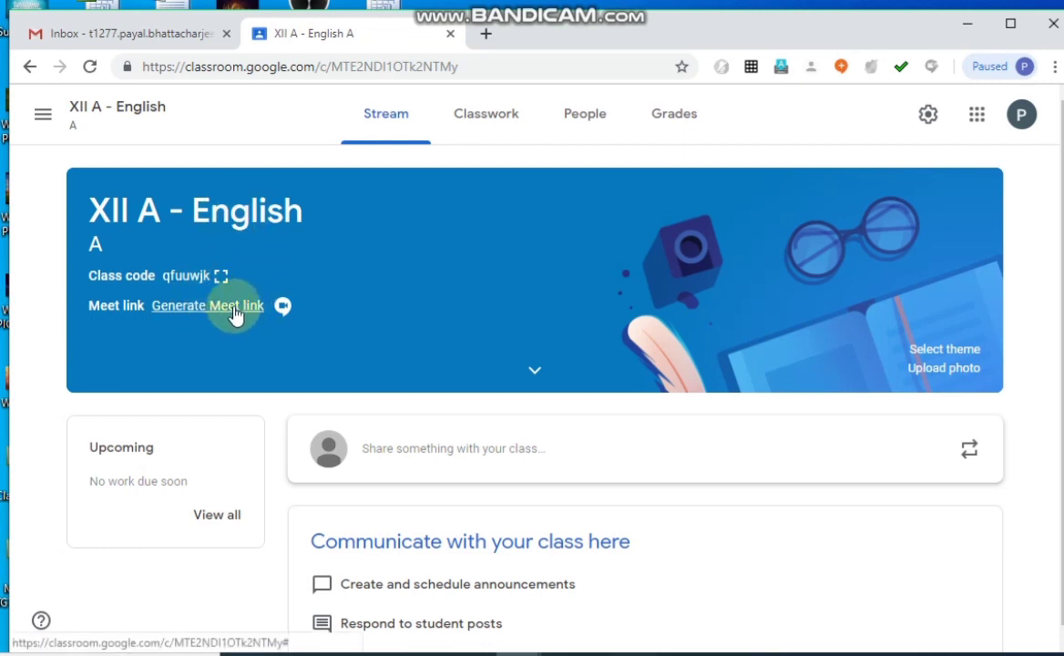
Generate the class's Meet link, copy it, keep it visible to students and save the Meet setup.
left_click(235, 307)
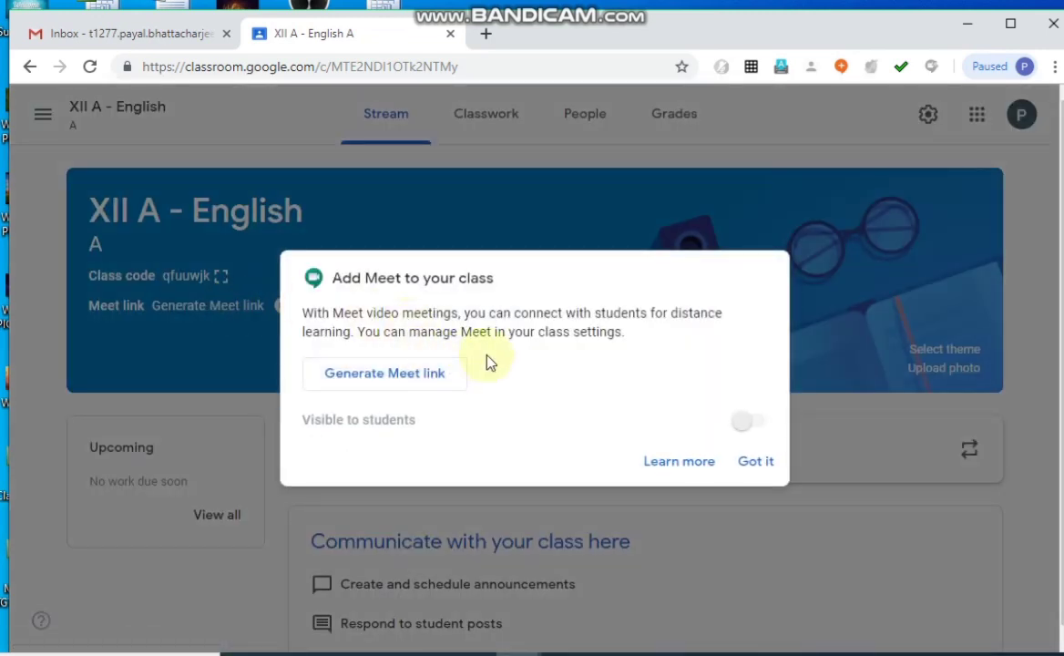
left_click(436, 384)
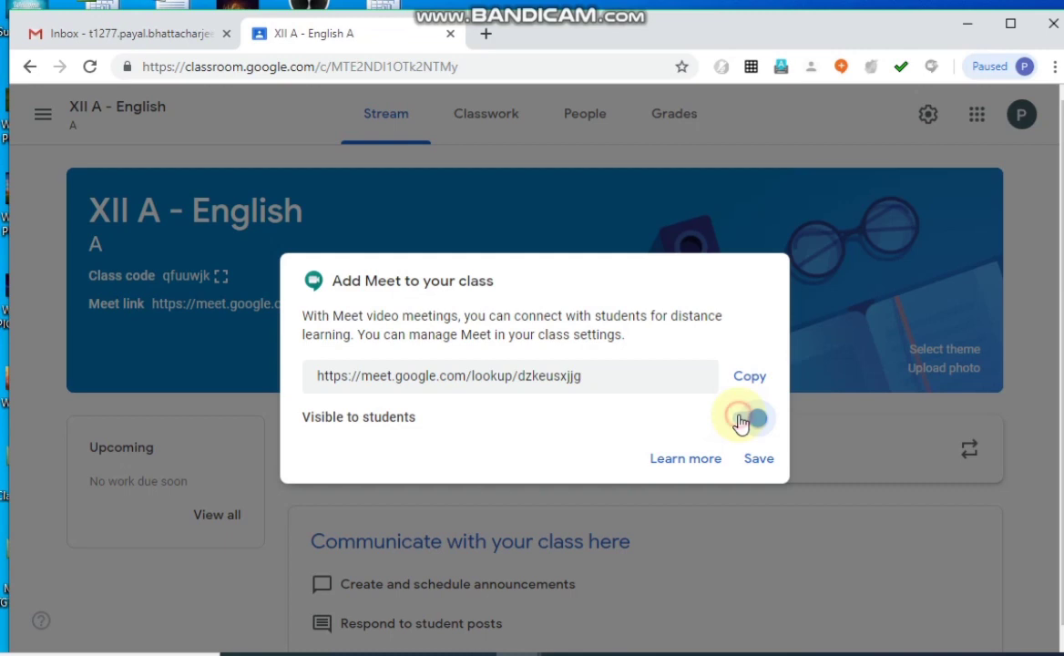
left_click(752, 418)
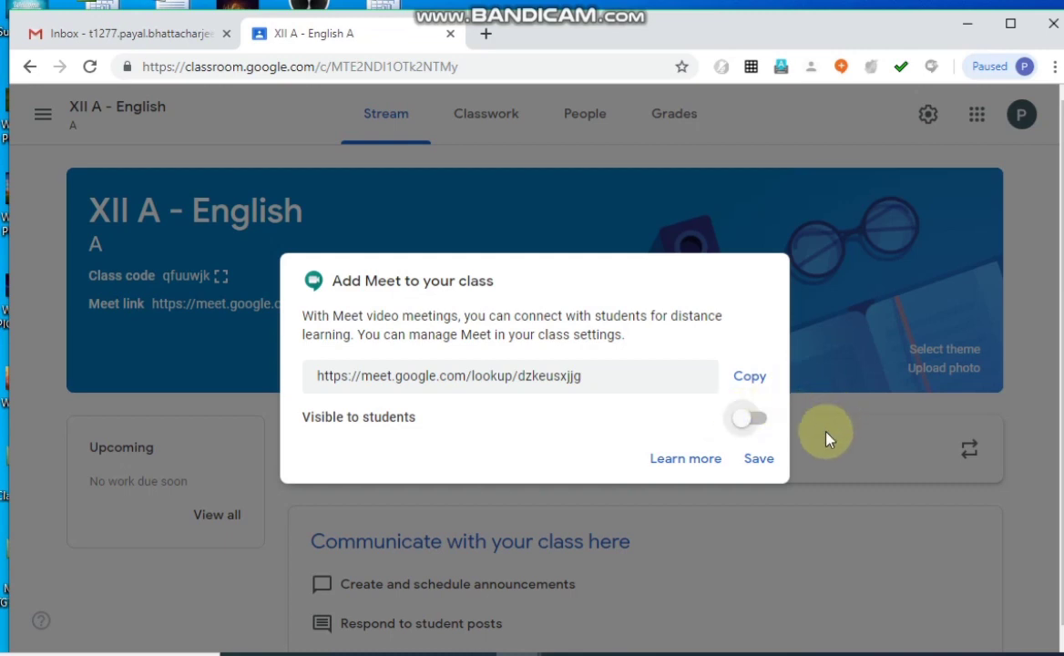
left_click(750, 419)
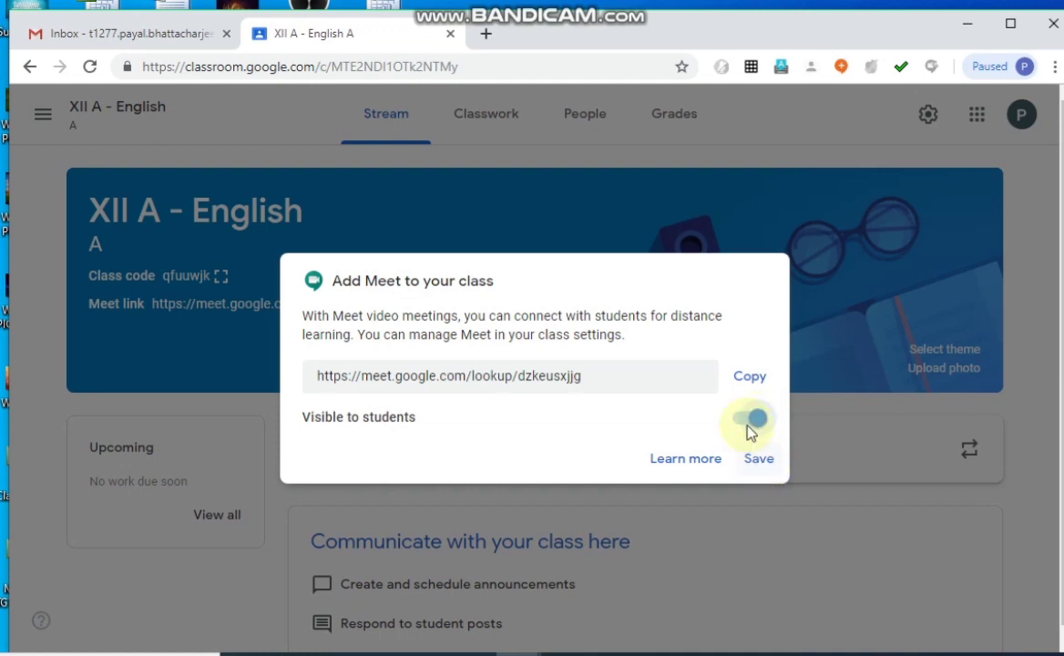
left_click(748, 379)
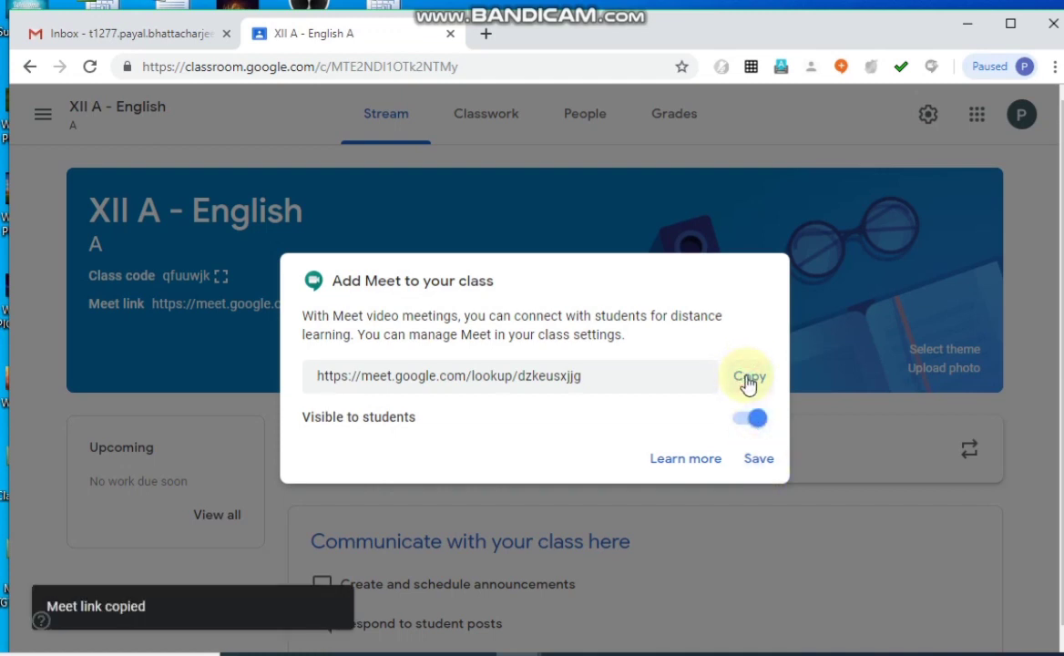
left_click(755, 461)
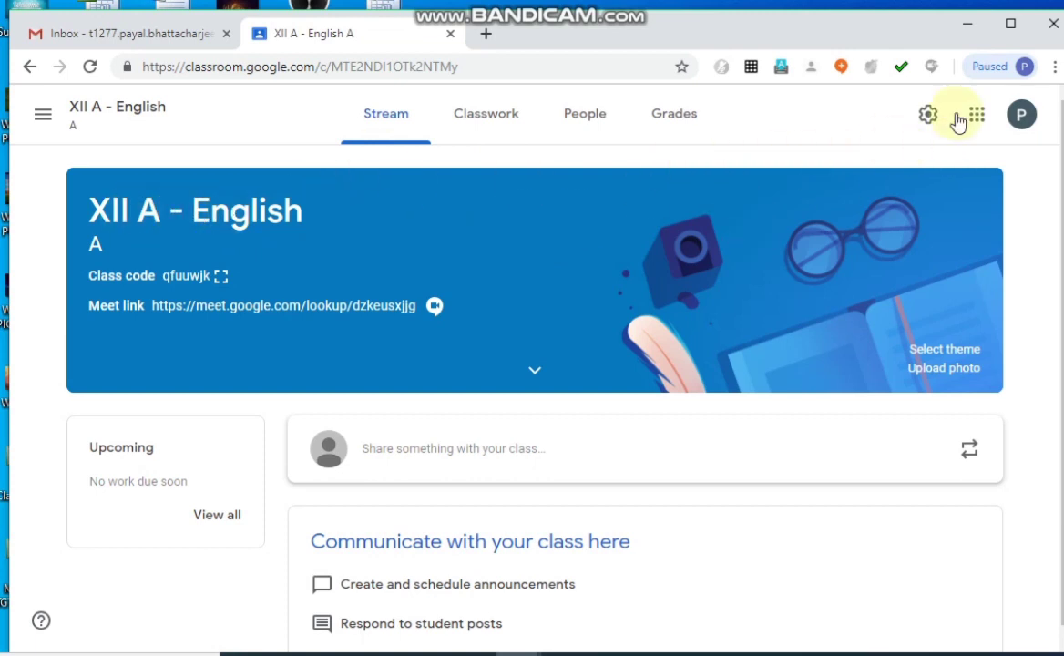
Open the class settings and change the class name to "XII A English" by removing the hyphen.
left_click(929, 114)
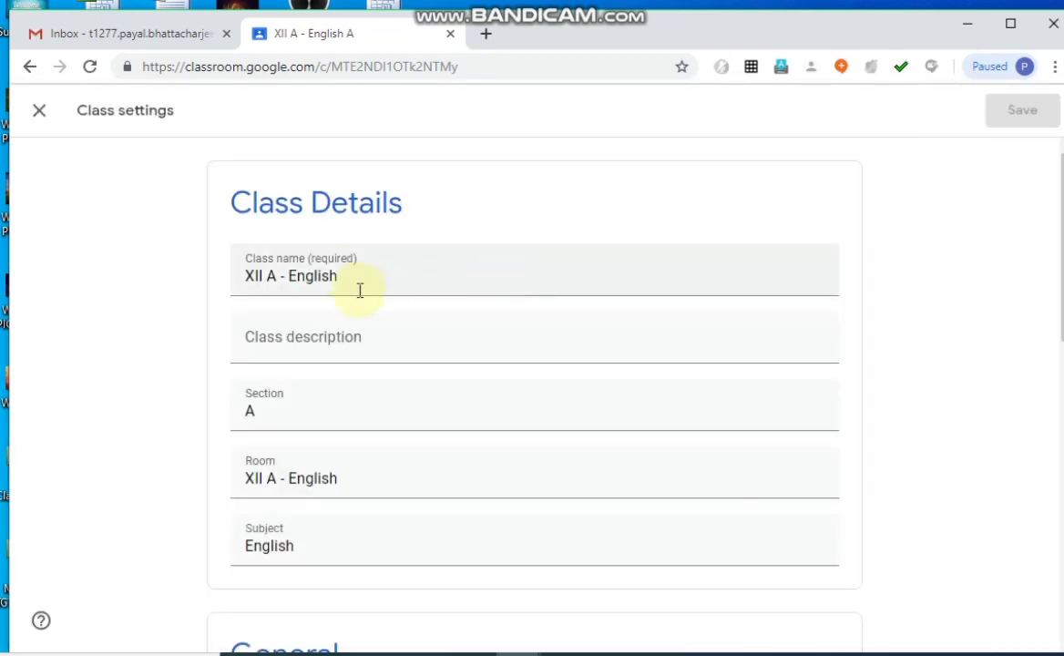
left_click(286, 275)
key("BackSpace")
key("BackSpace")
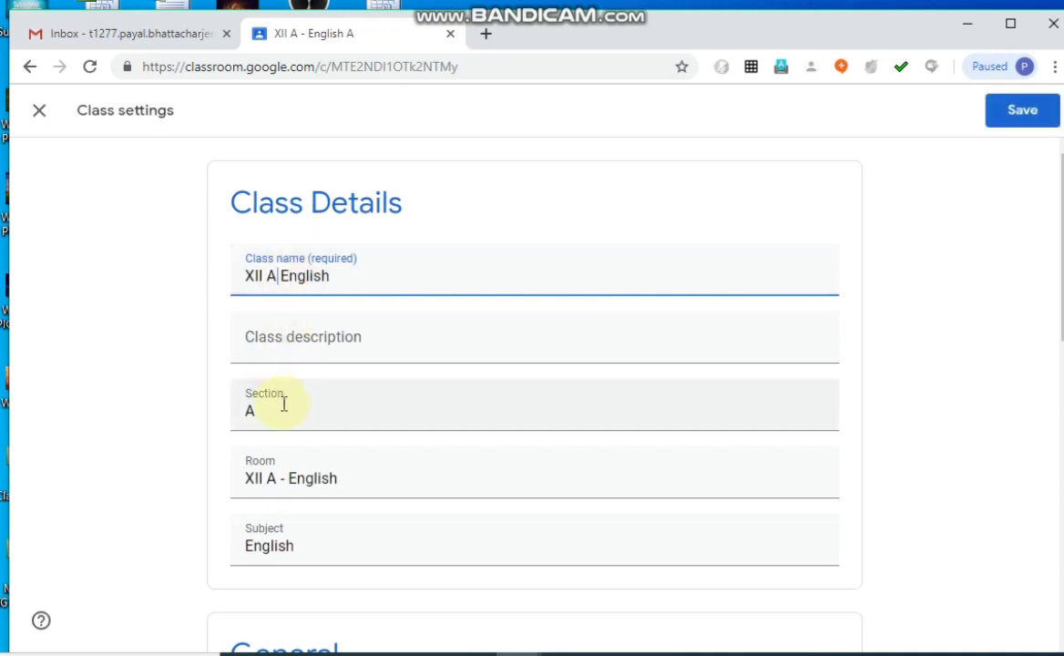
Enter "English for XII Science" as the class description.
left_click(282, 404)
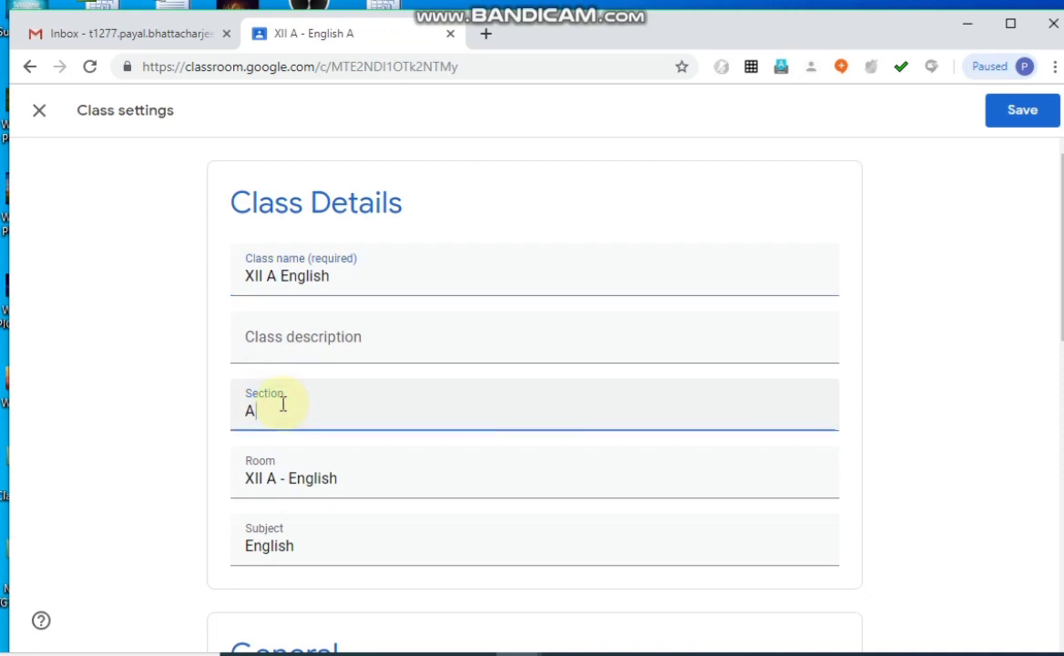
left_click(320, 337)
type("E")
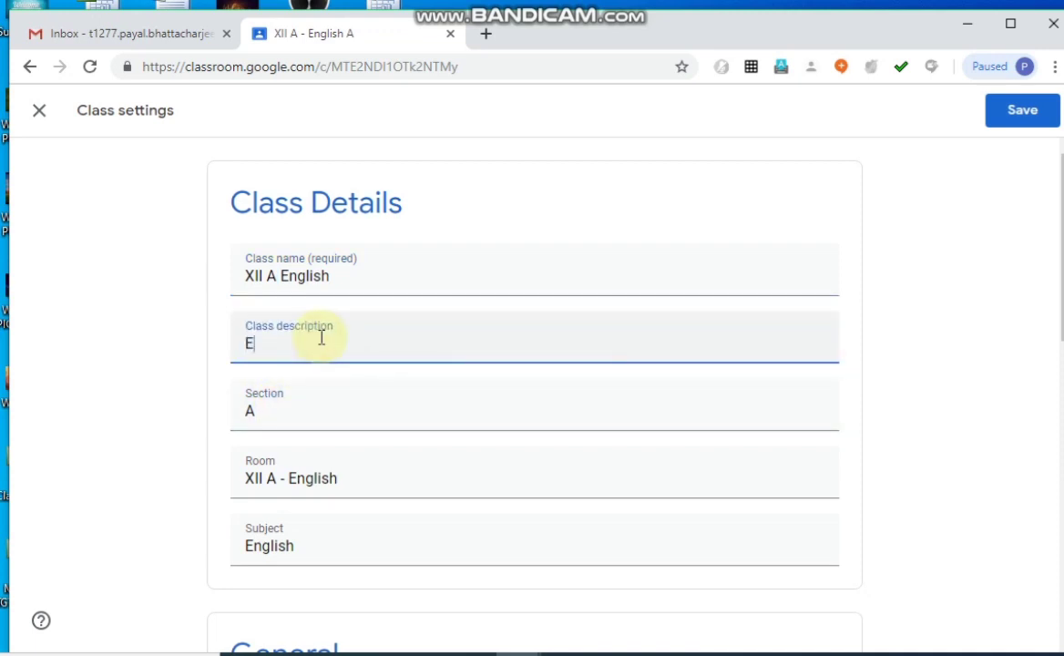
type("nglish for")
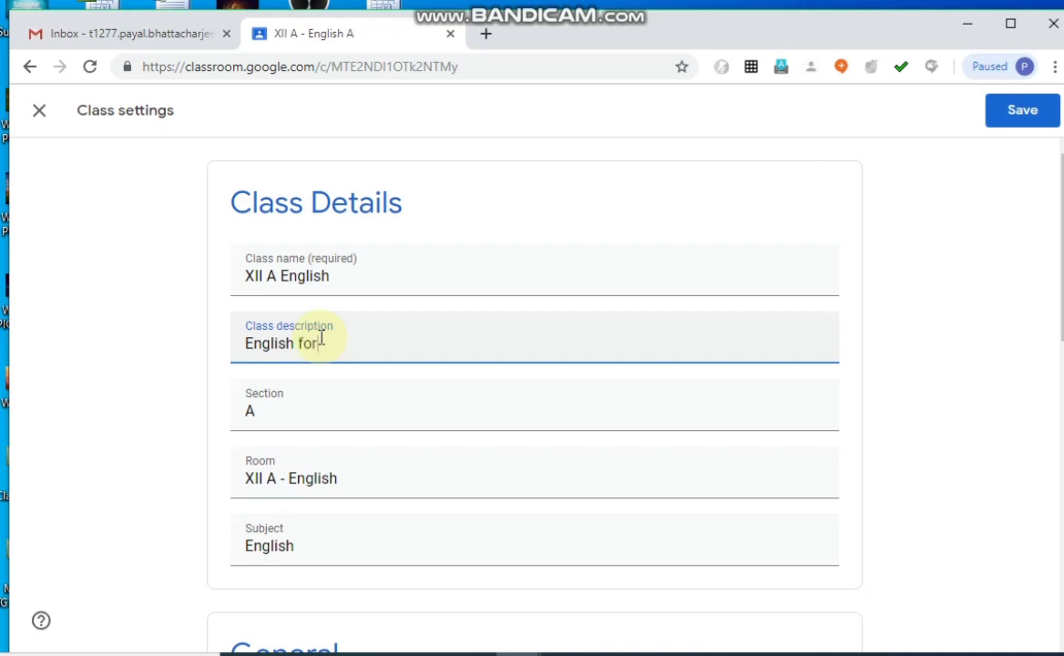
type(" XII Science")
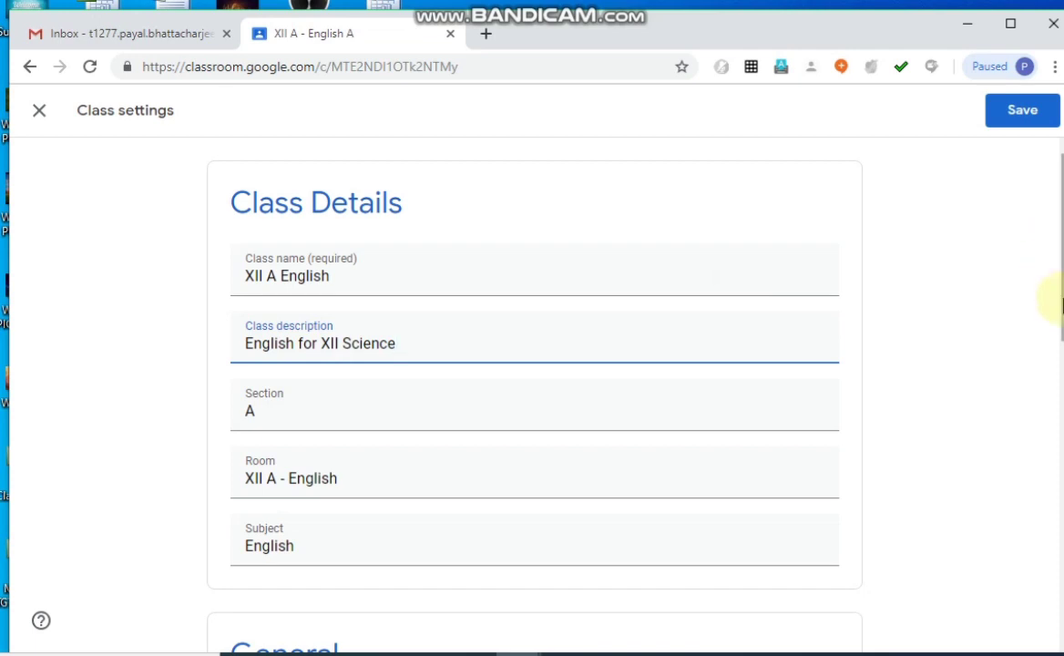
View the actions available for the class code in the General settings without choosing one.
scroll(1060, 347, "down", 1)
scroll(1060, 362, "down", 5)
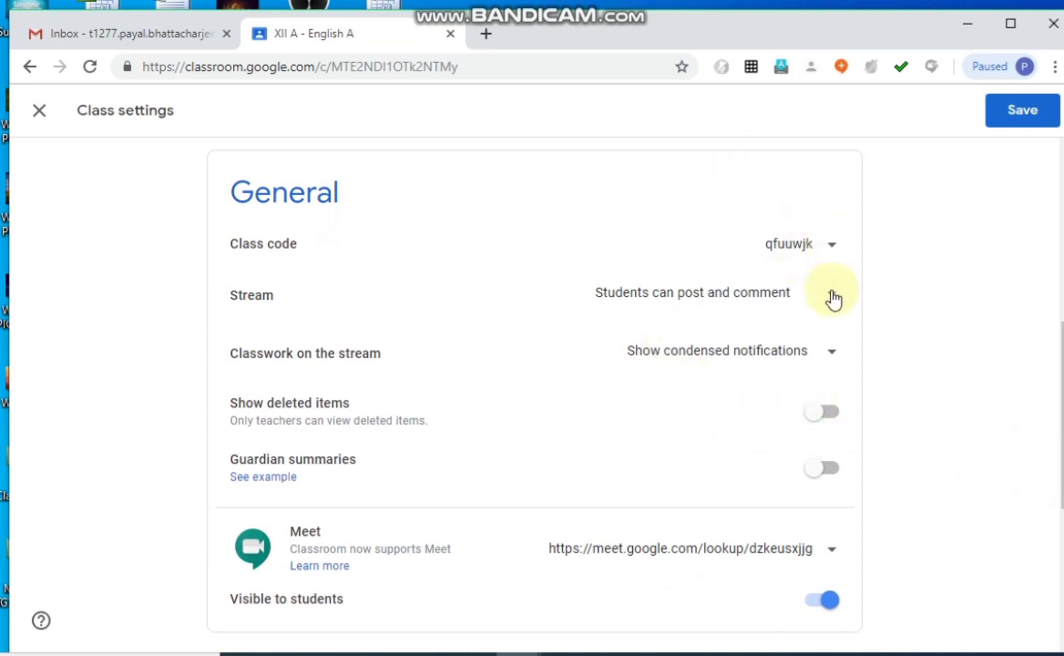
left_click(832, 250)
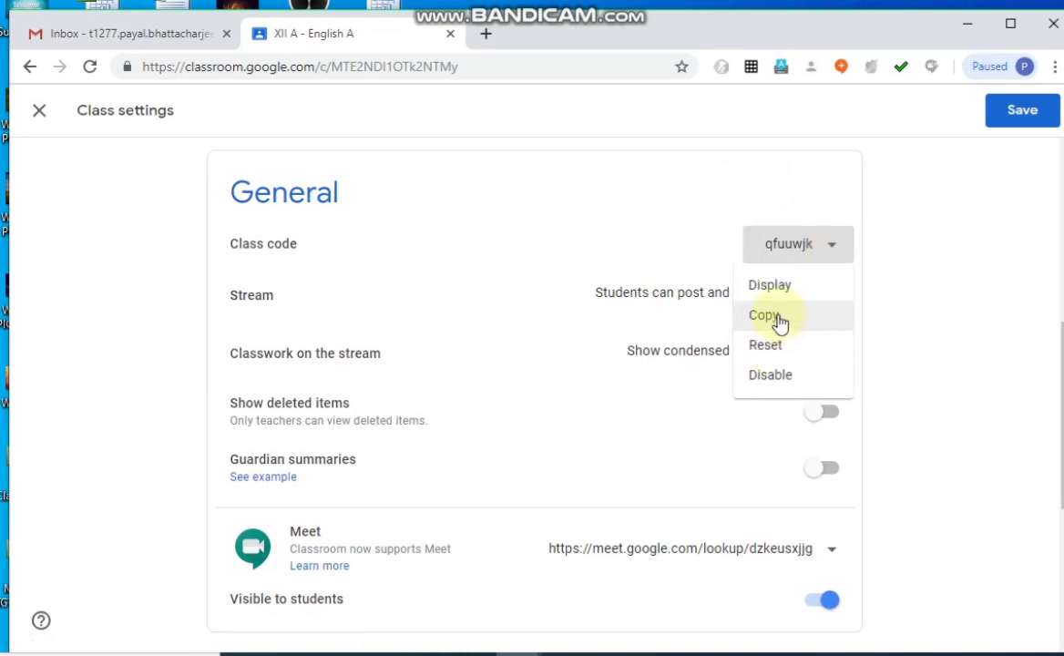
left_click(832, 246)
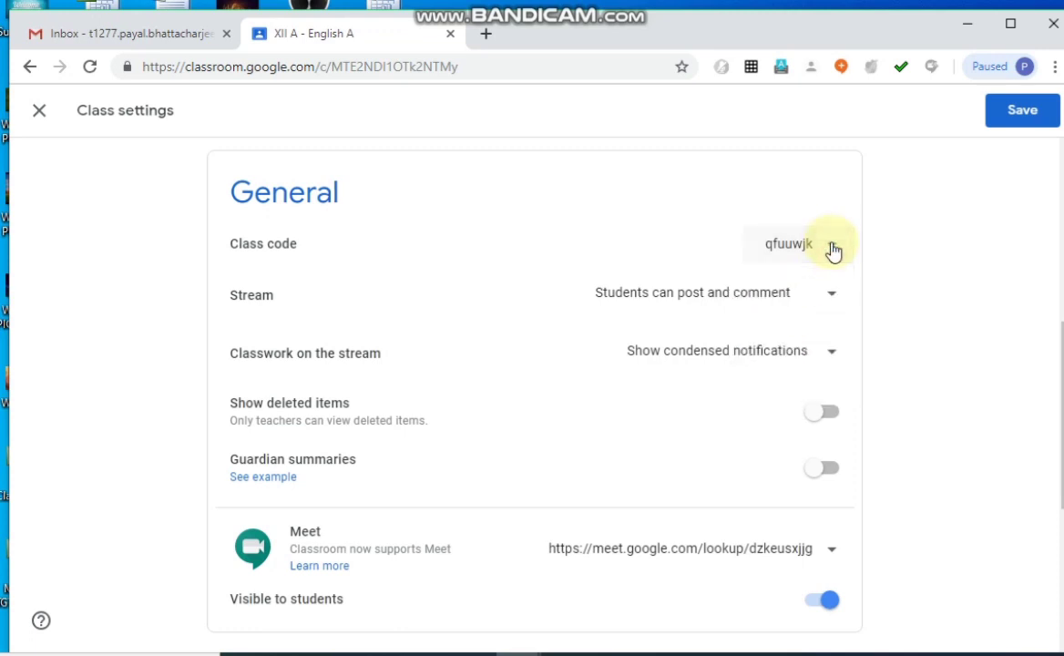
Try the Stream permissions "Students can only comment" and "Only teachers can post or comment", and return to "Students can post and comment".
left_click(832, 299)
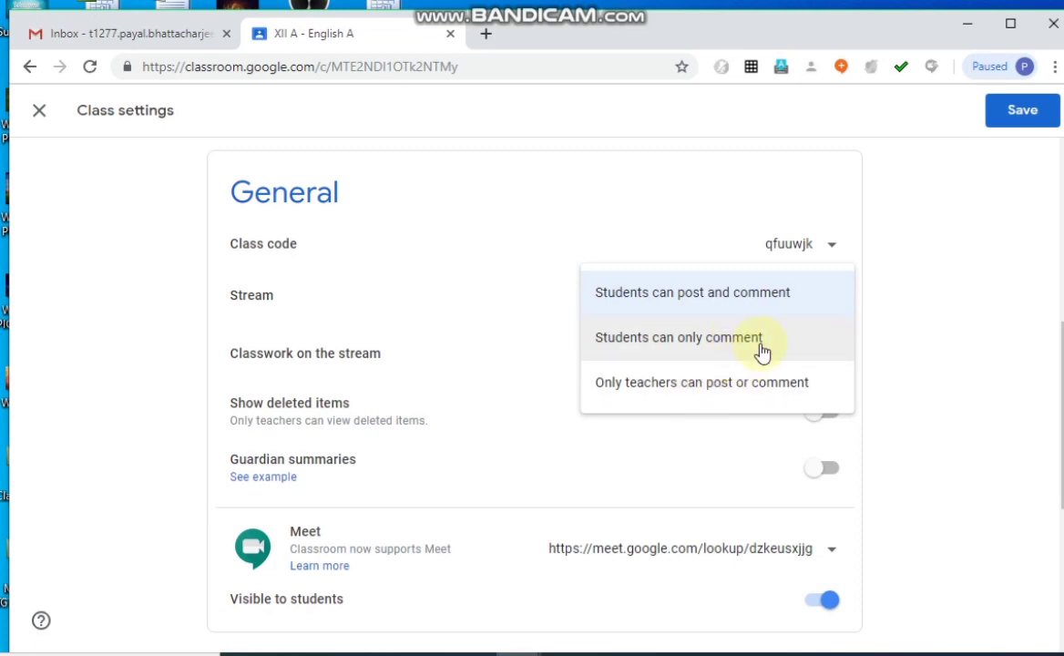
left_click(664, 346)
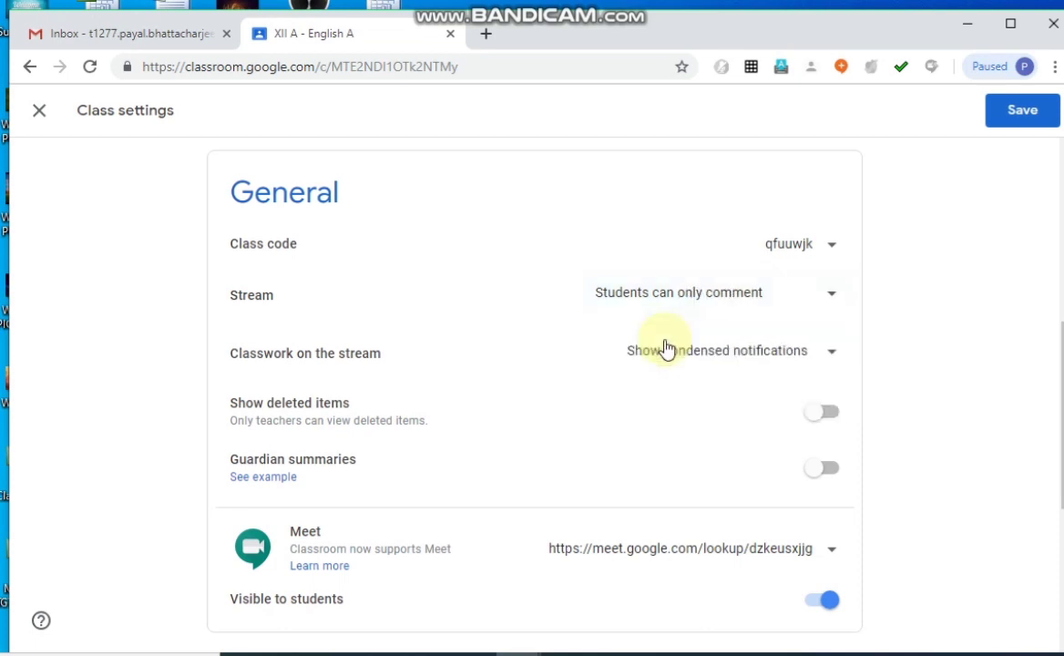
left_click(732, 305)
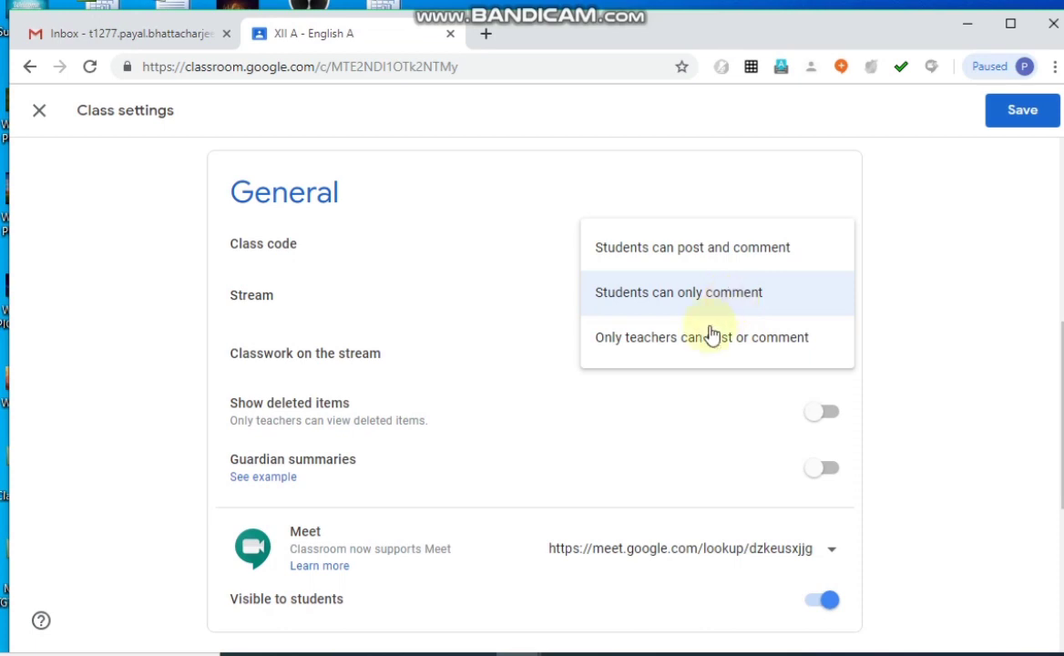
left_click(703, 338)
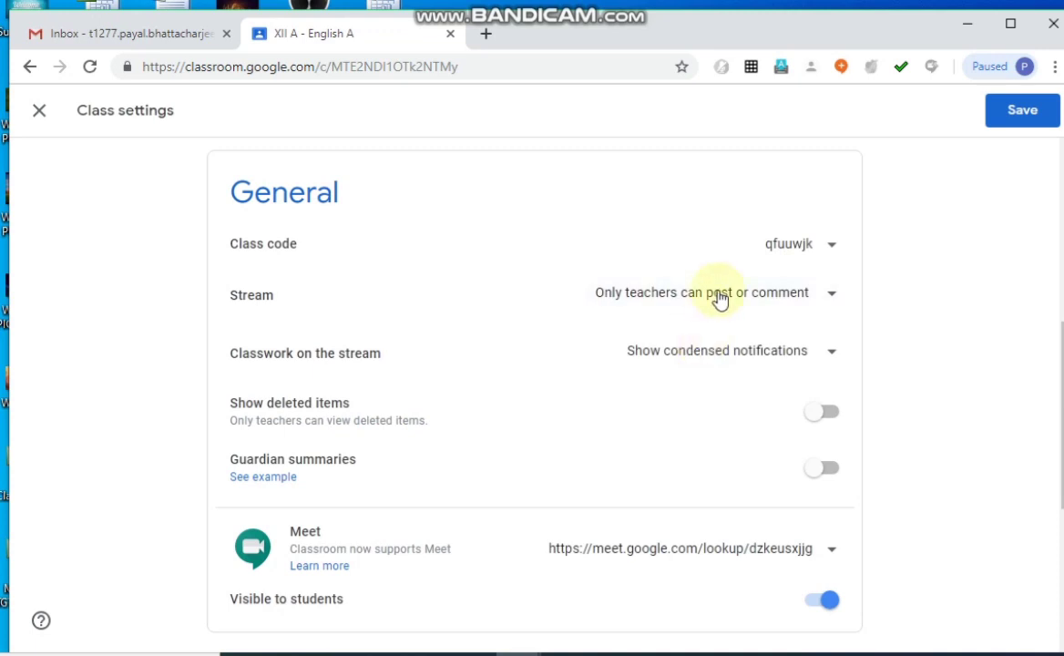
left_click(720, 298)
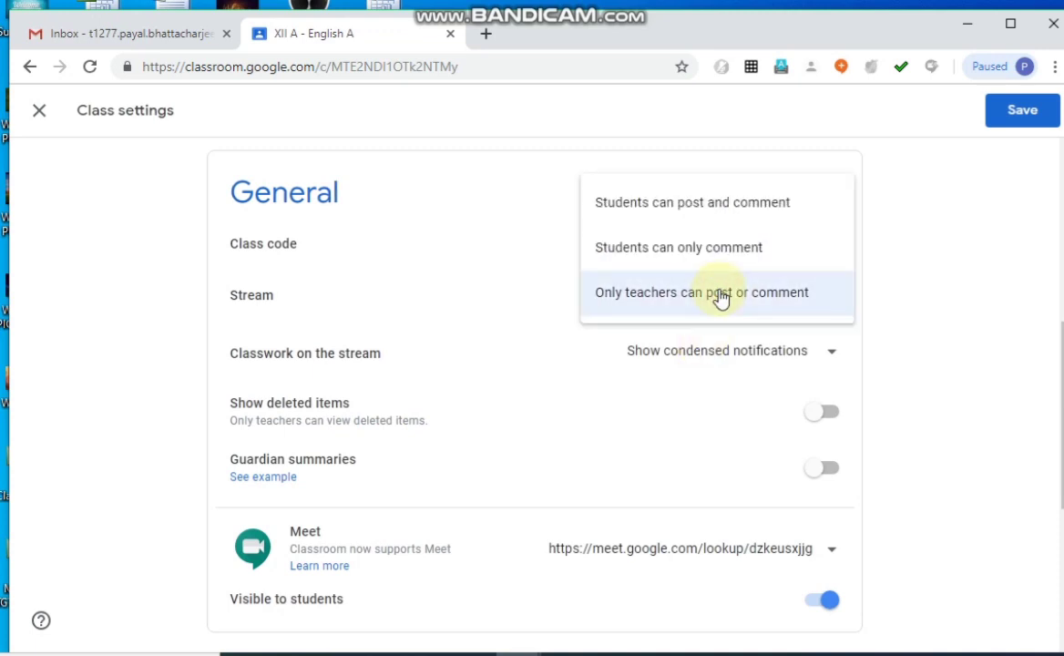
left_click(728, 202)
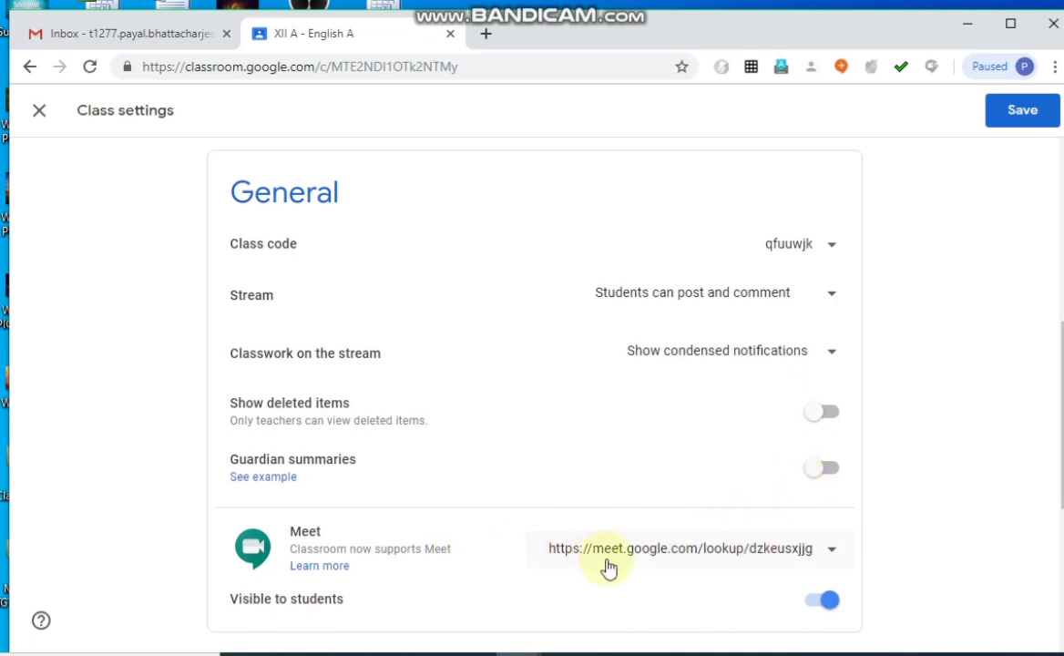
Check the actions available for the Meet link and save the class settings.
left_click(637, 558)
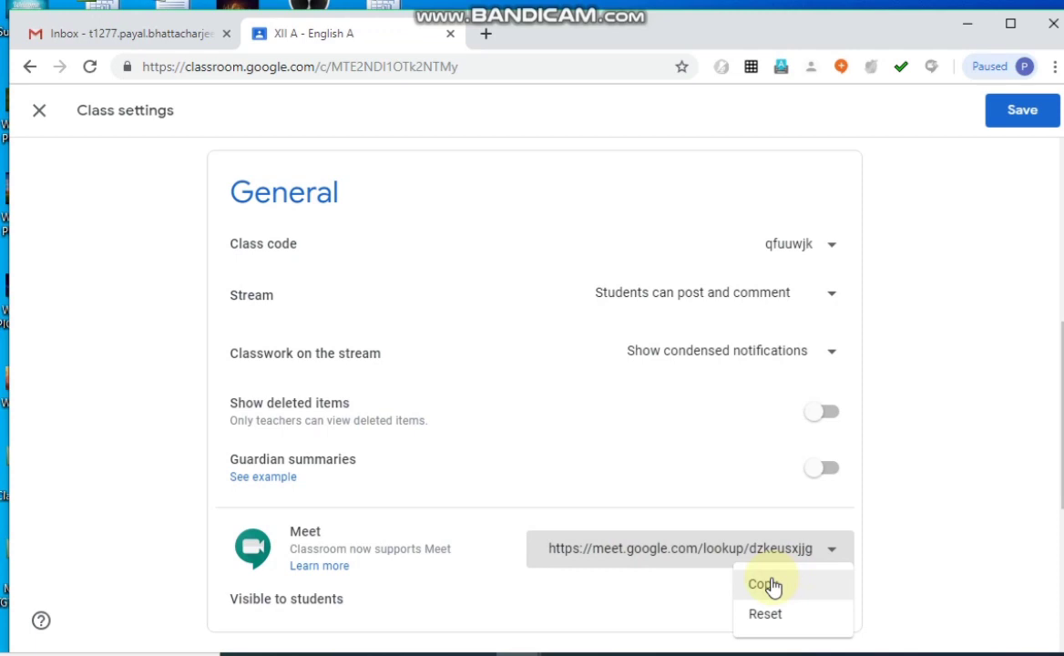
left_click(706, 595)
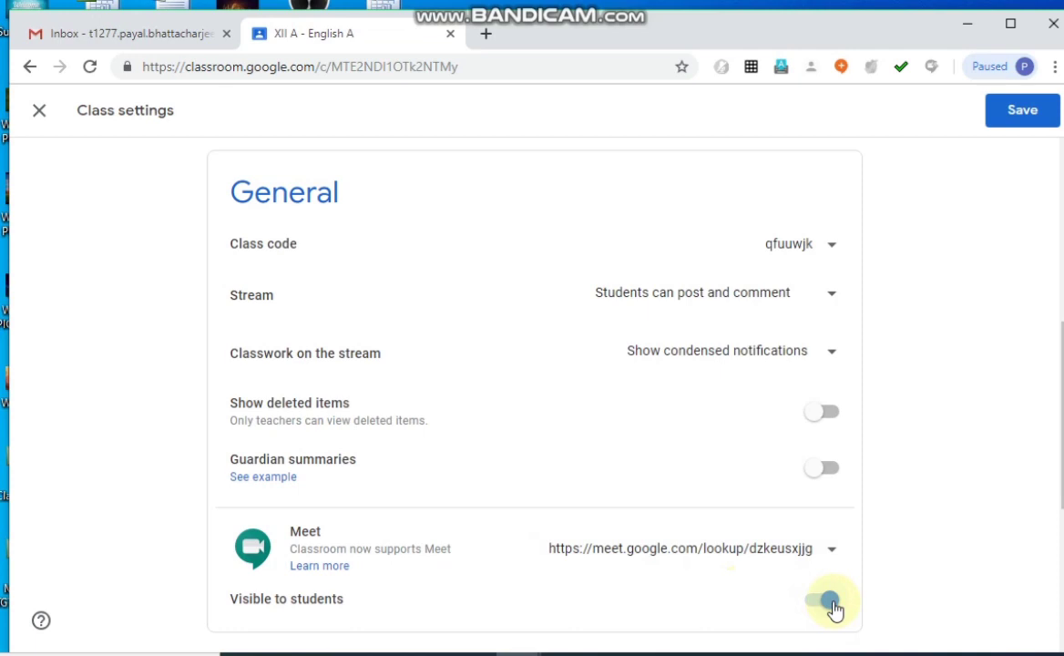
left_click(1019, 111)
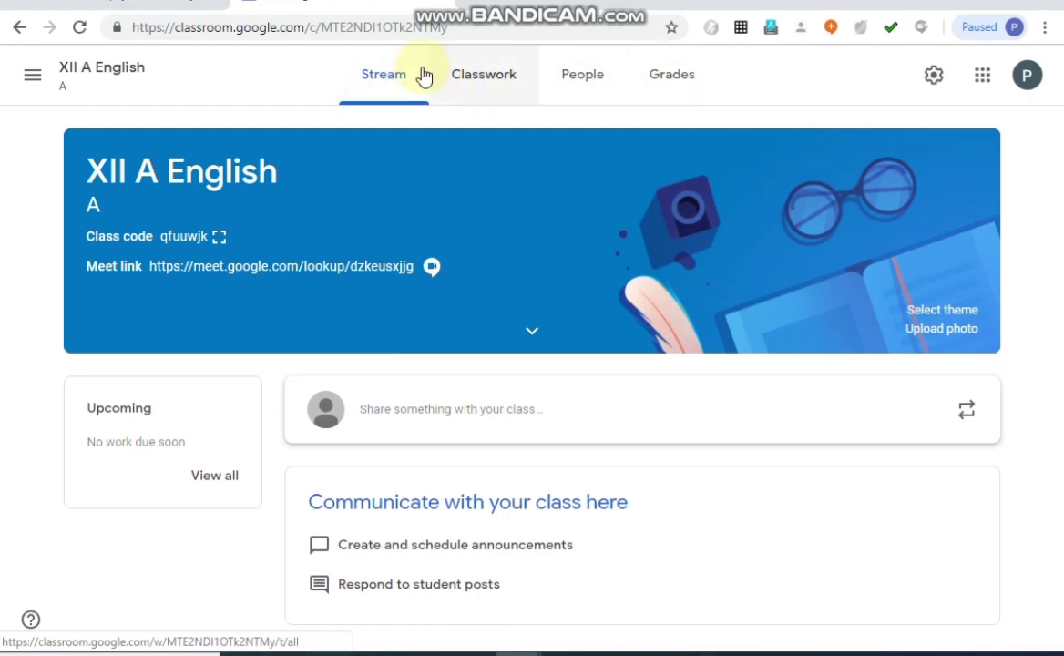
On the class's People page, start a teacher invitation, search by the colleague's first name and add the matching teacher from the same school.
left_click(580, 80)
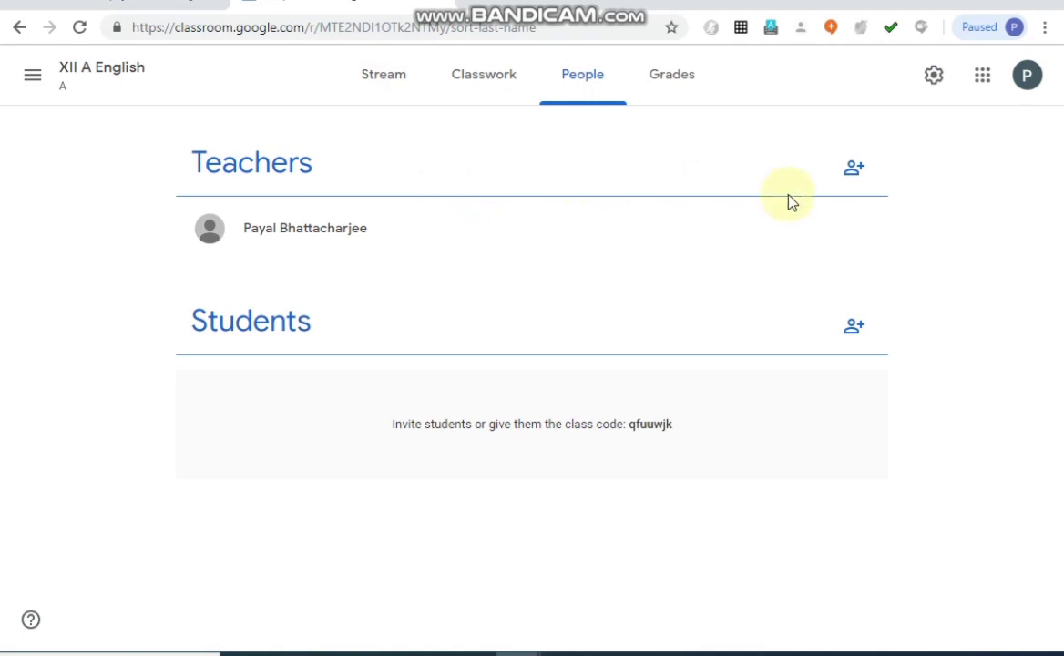
left_click(854, 173)
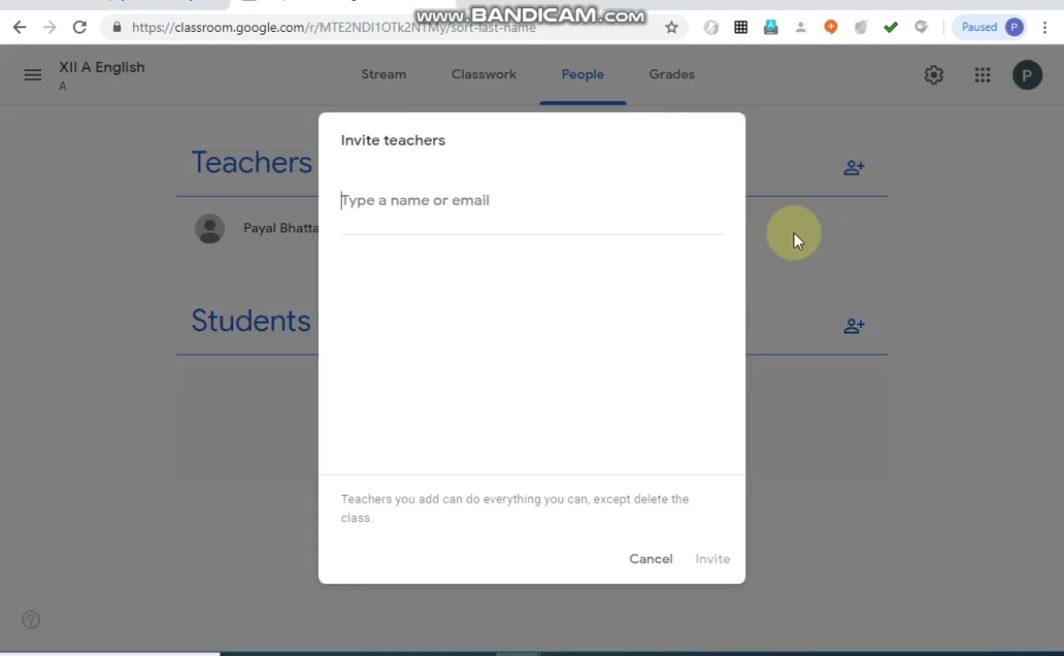
left_click(647, 561)
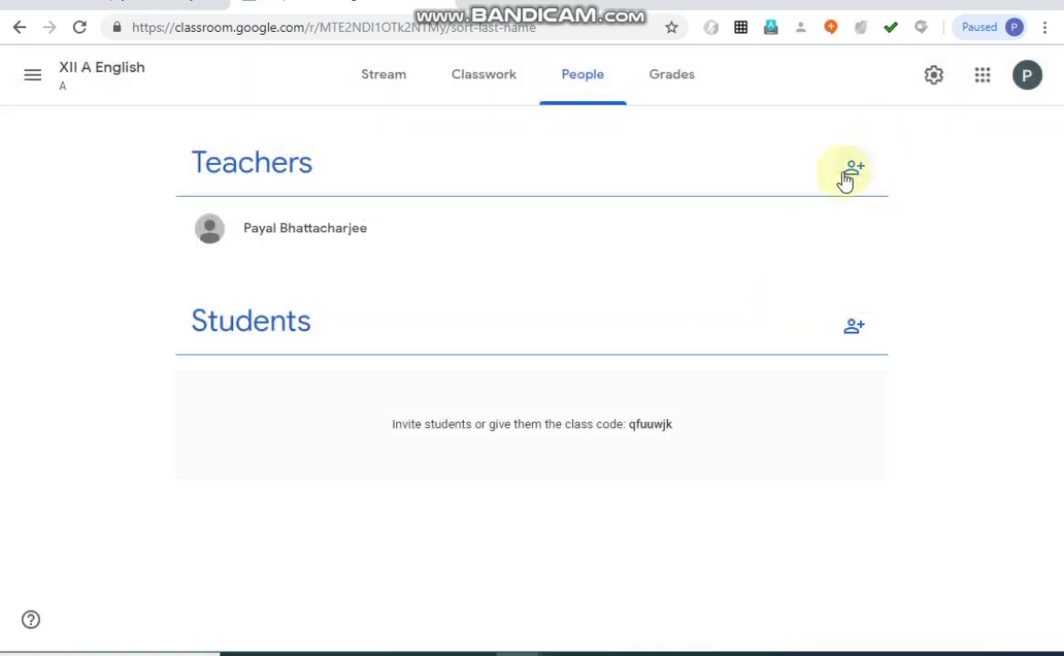
left_click(856, 173)
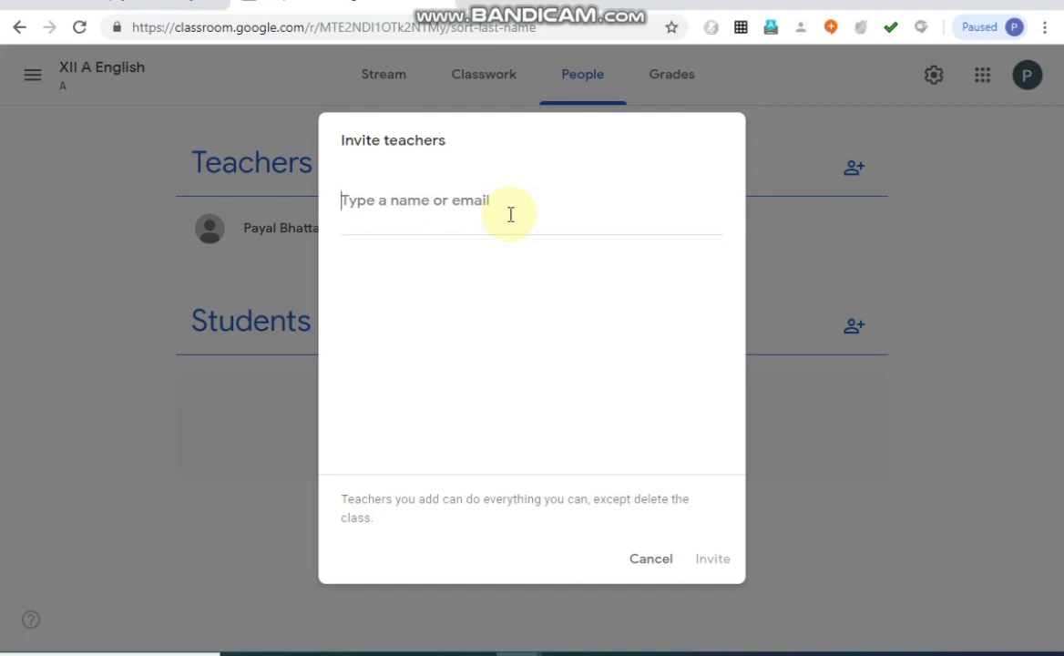
type("ami")
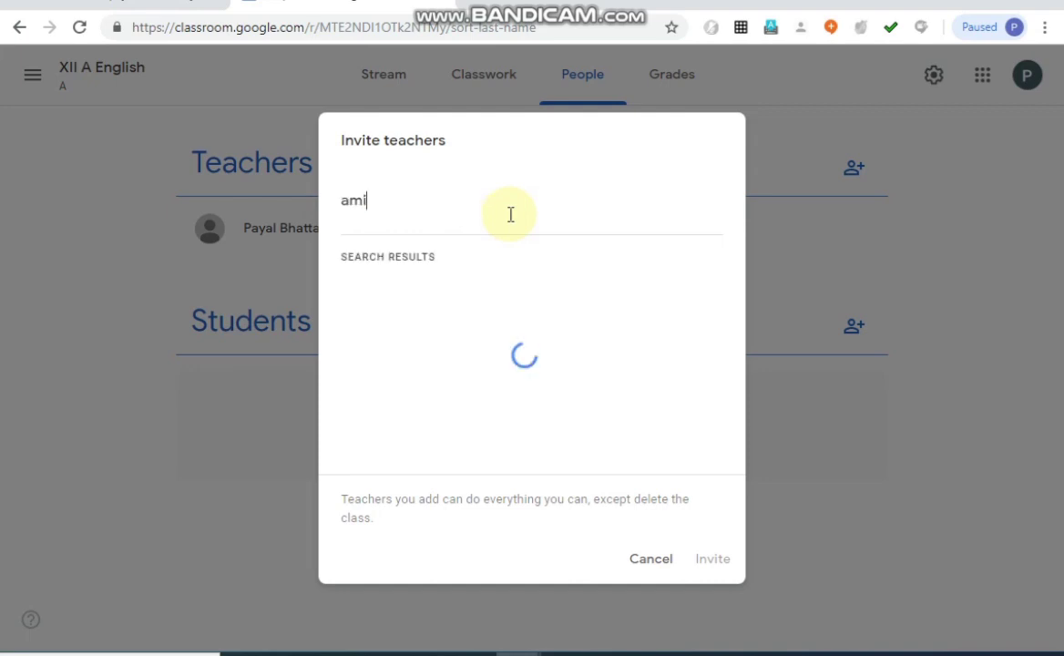
type("ta")
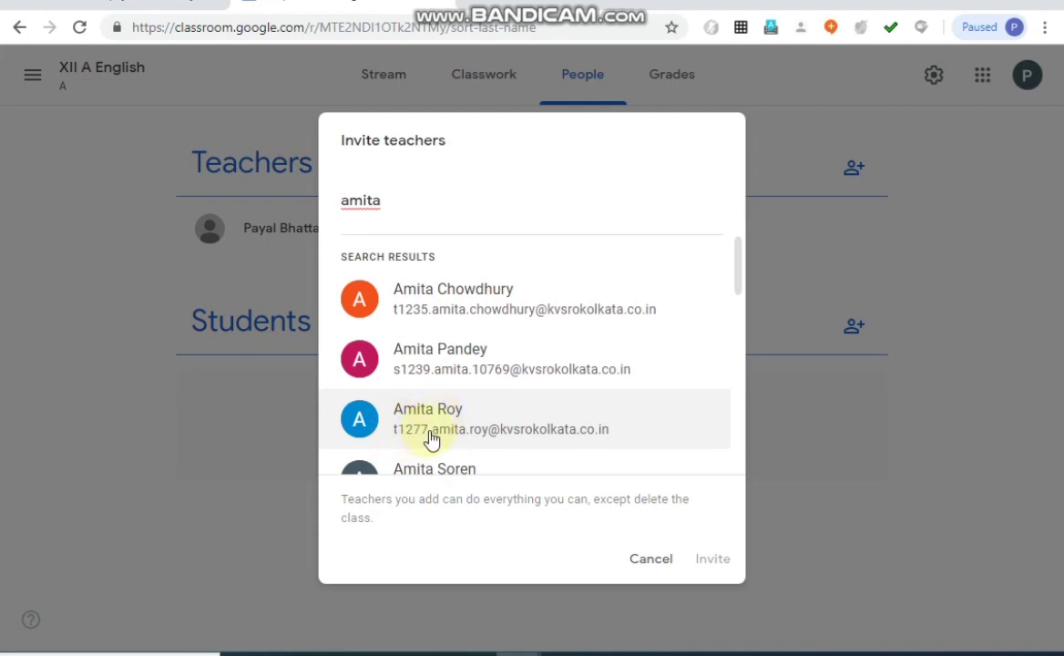
left_click(534, 436)
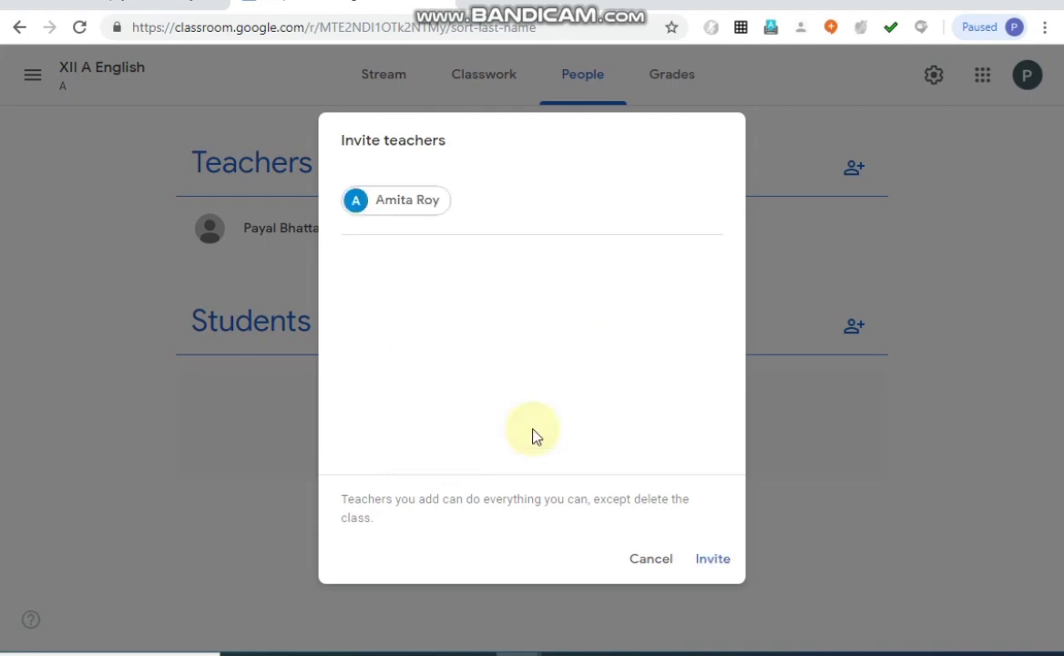
Search the directory for "principal", add the principal of the teacher's own school, and send the invitations to both selected teachers.
type("bi")
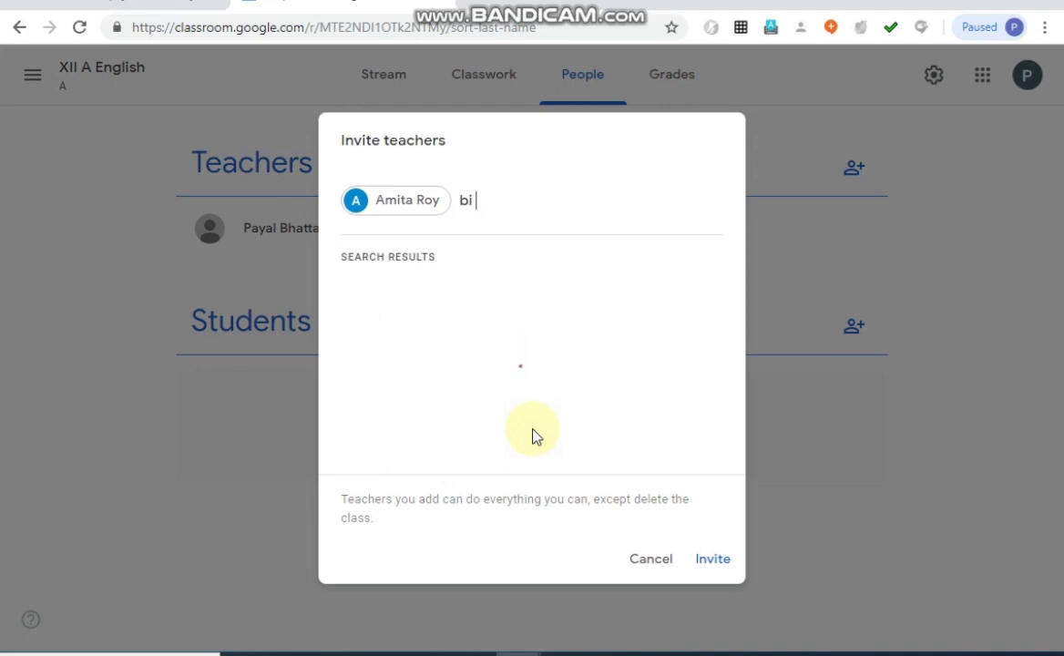
key("BackSpace")
key("BackSpace")
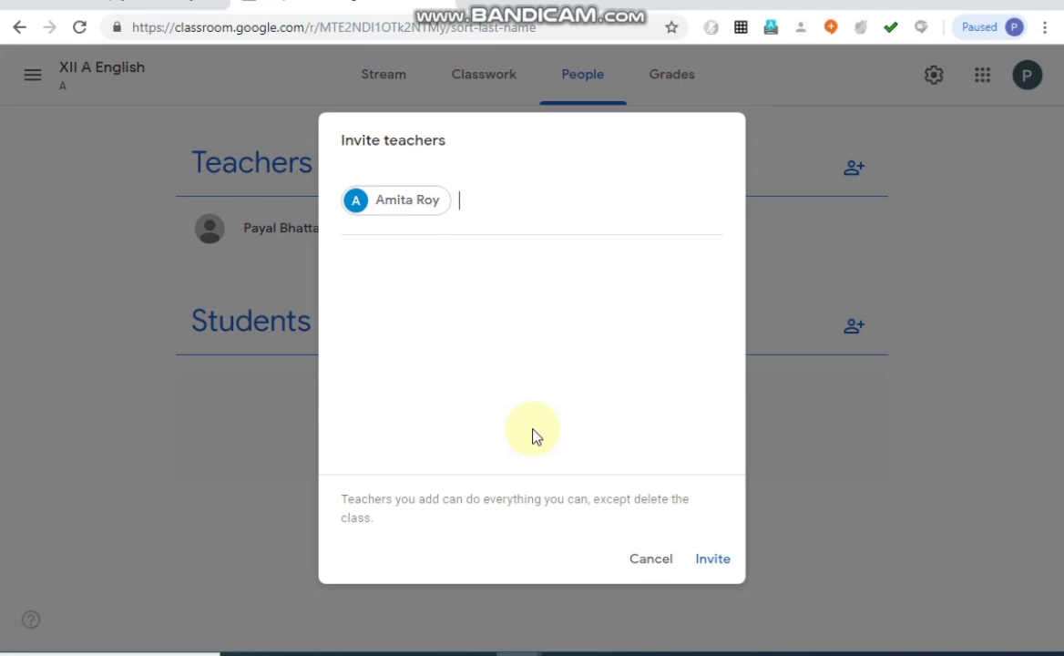
type("principal")
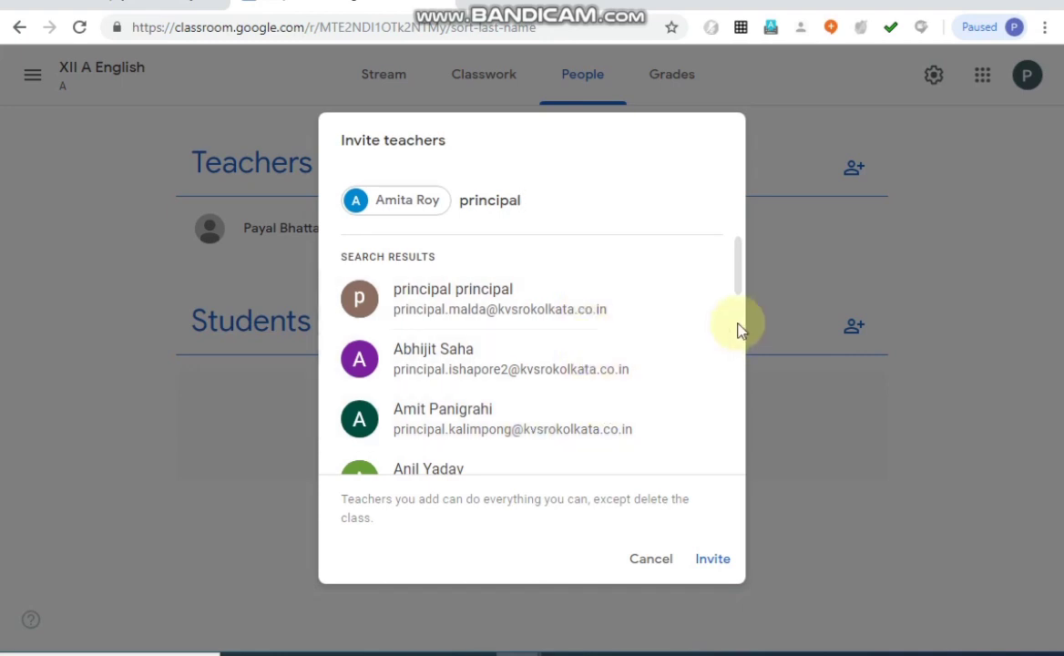
scroll(737, 349, "down", 1)
scroll(736, 348, "down", 7)
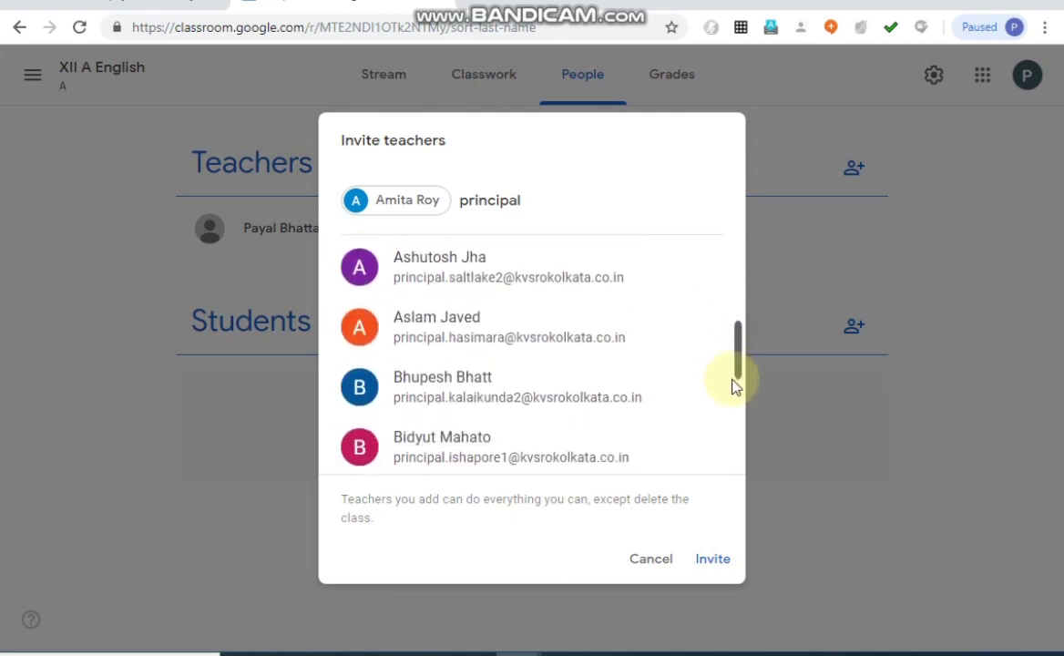
left_click_drag(738, 483, 745, 255)
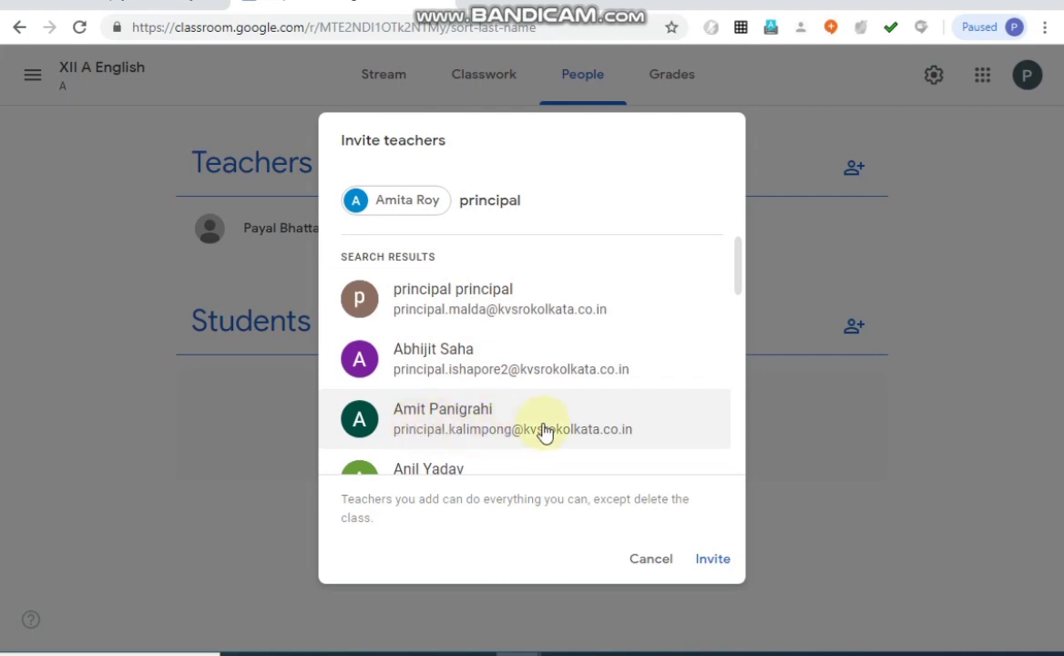
left_click(742, 459)
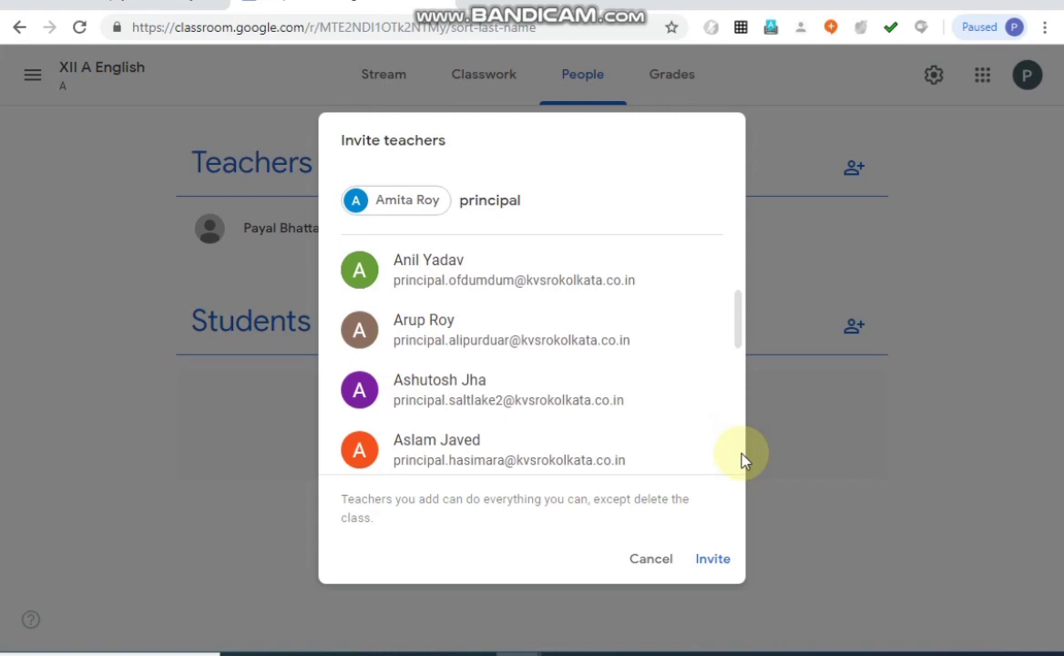
scroll(742, 459, "down", 3)
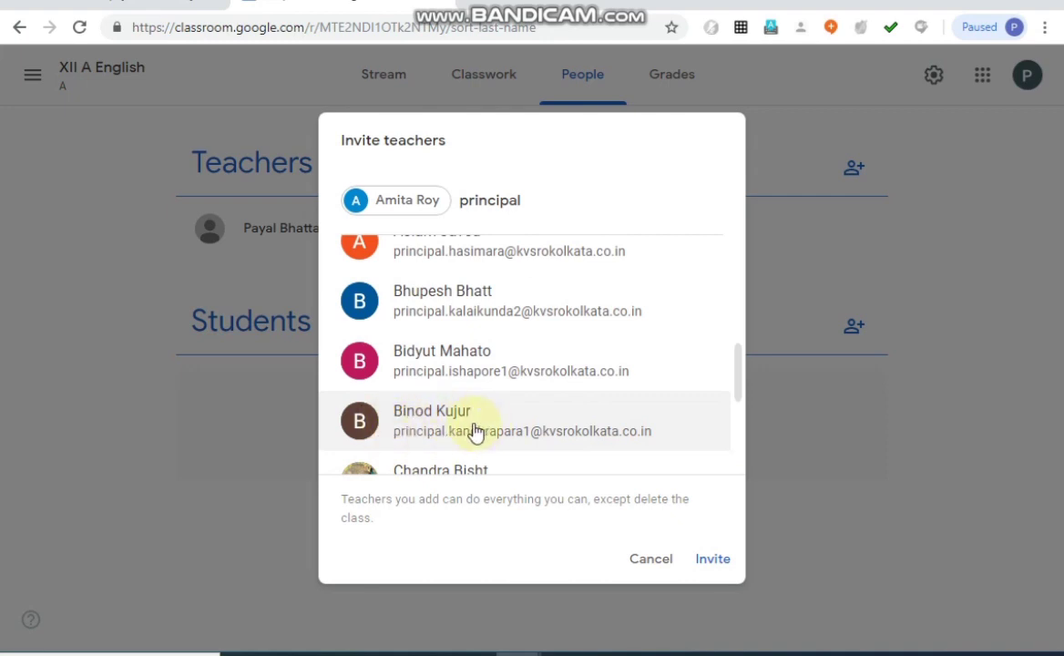
left_click(518, 439)
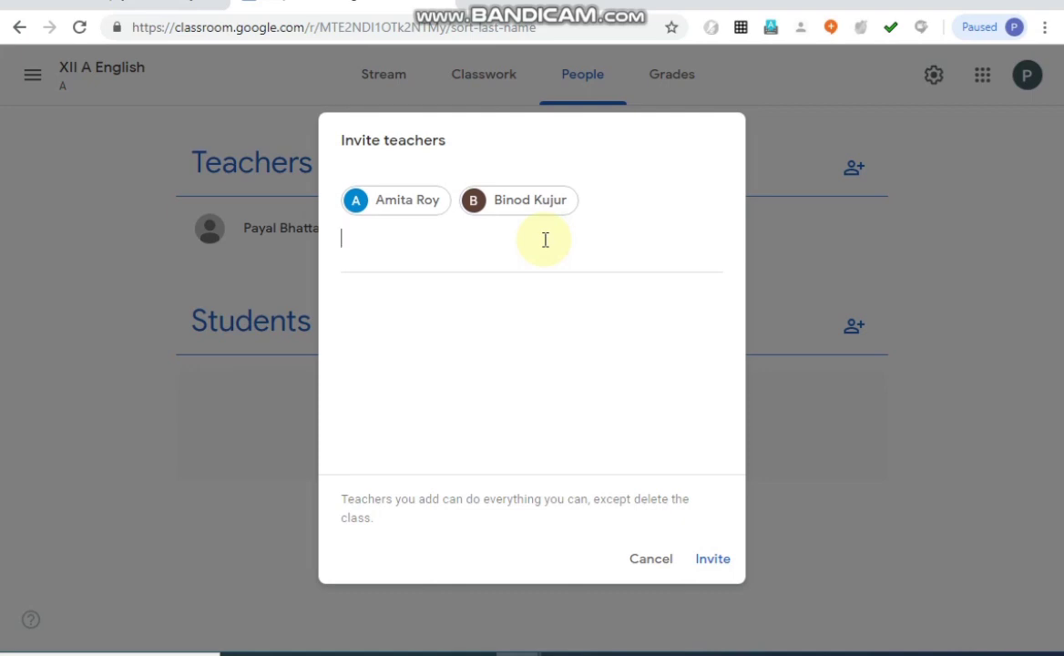
left_click(711, 561)
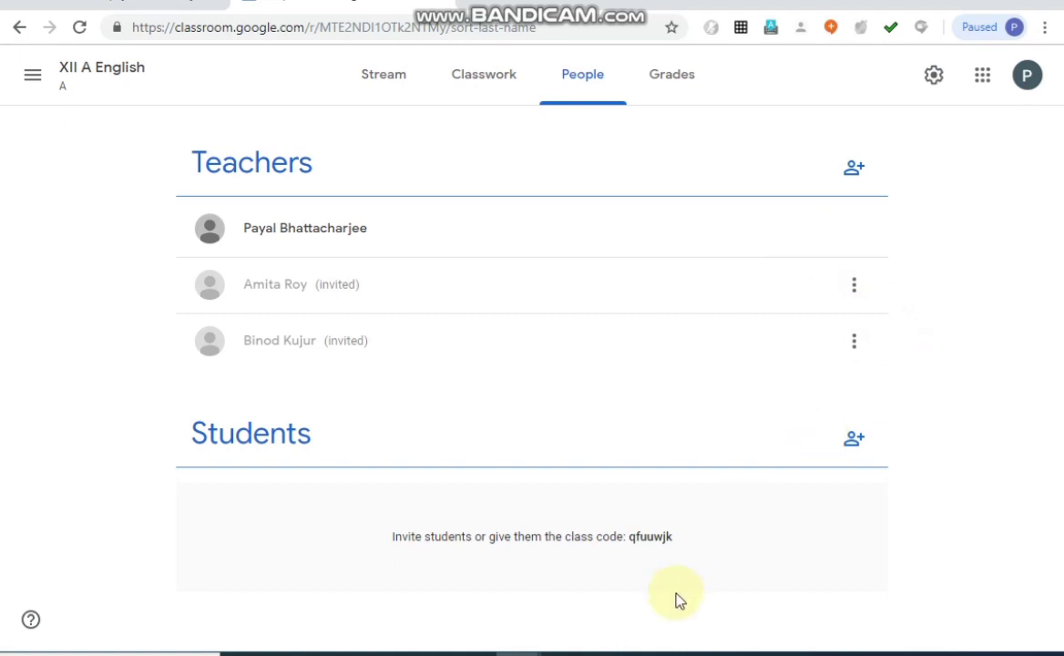
Start a student invitation, try searching by one student's name and clear the search.
left_click(856, 444)
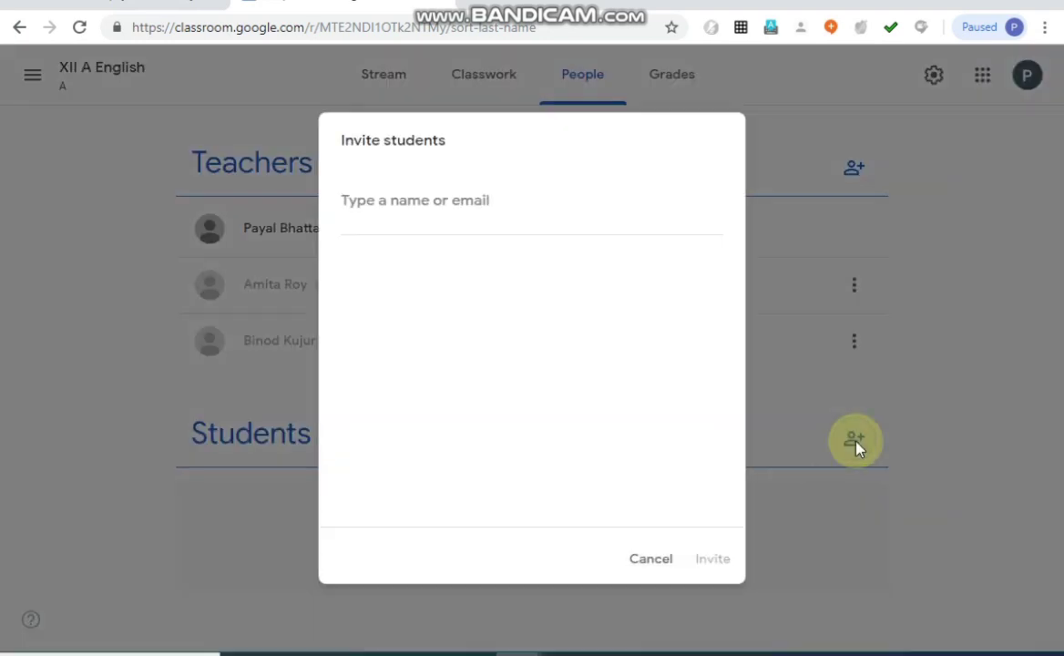
left_click(511, 203)
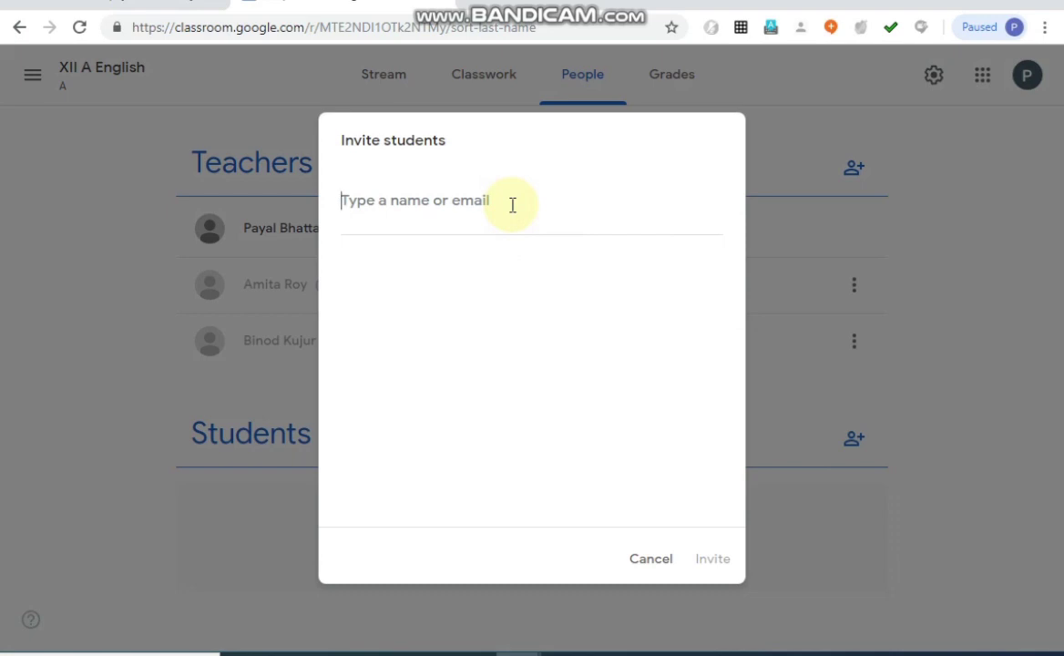
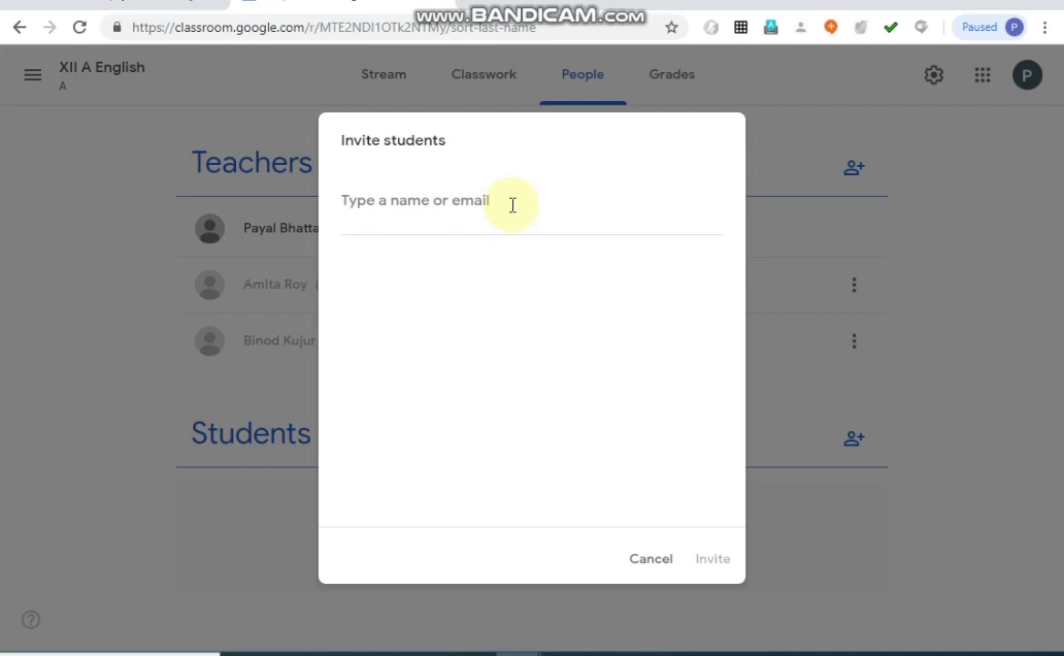
Search by another student's first name, add the matching student and send the class invitation.
type("hridh")
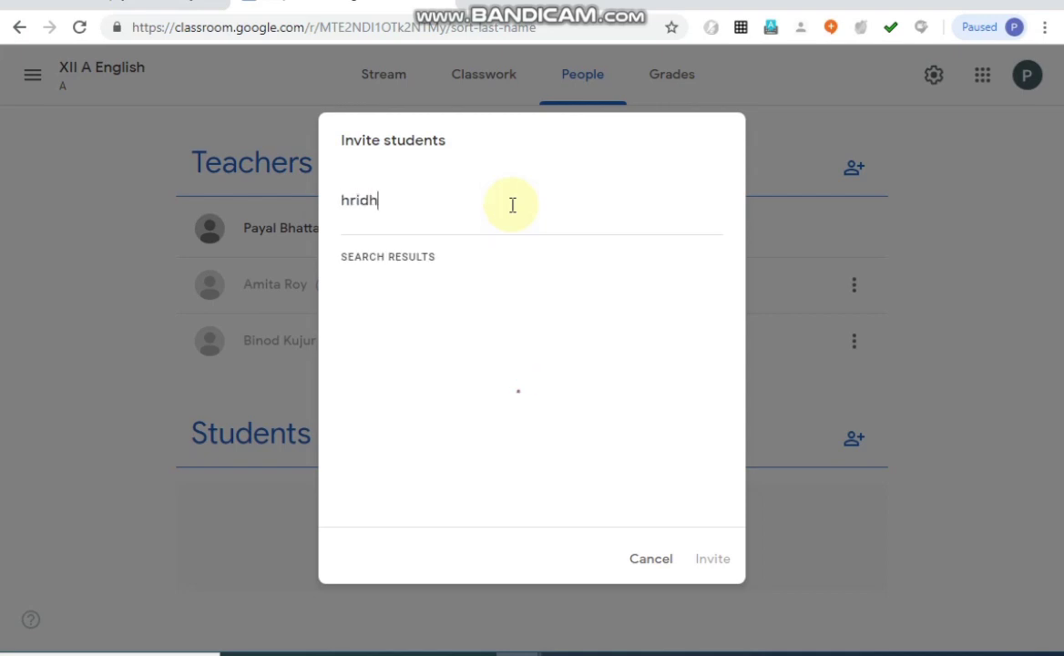
type("anu")
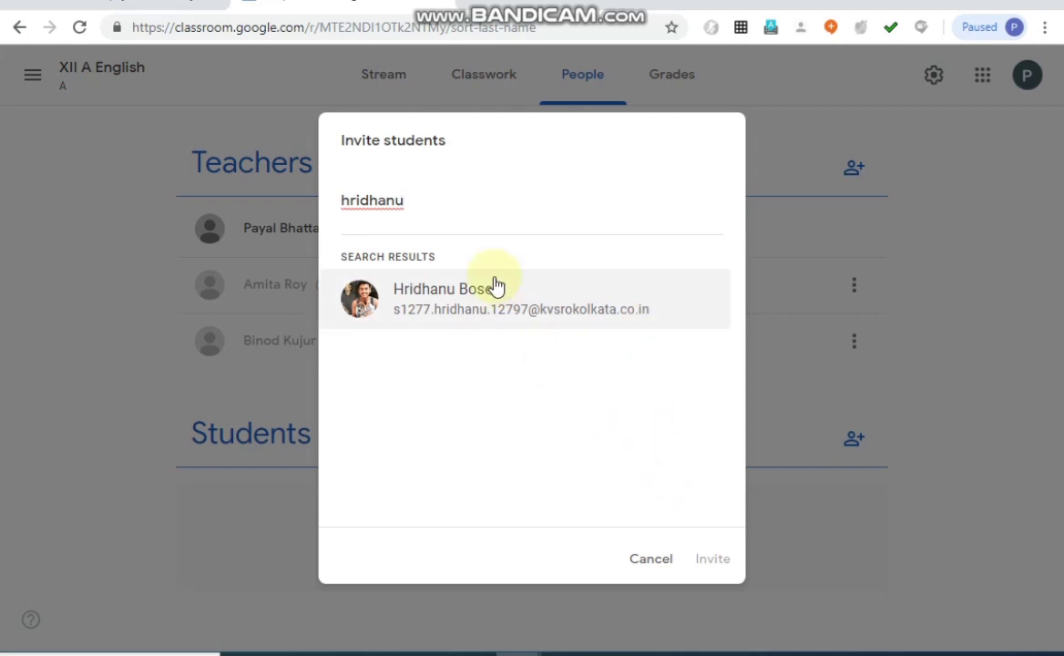
left_click(485, 304)
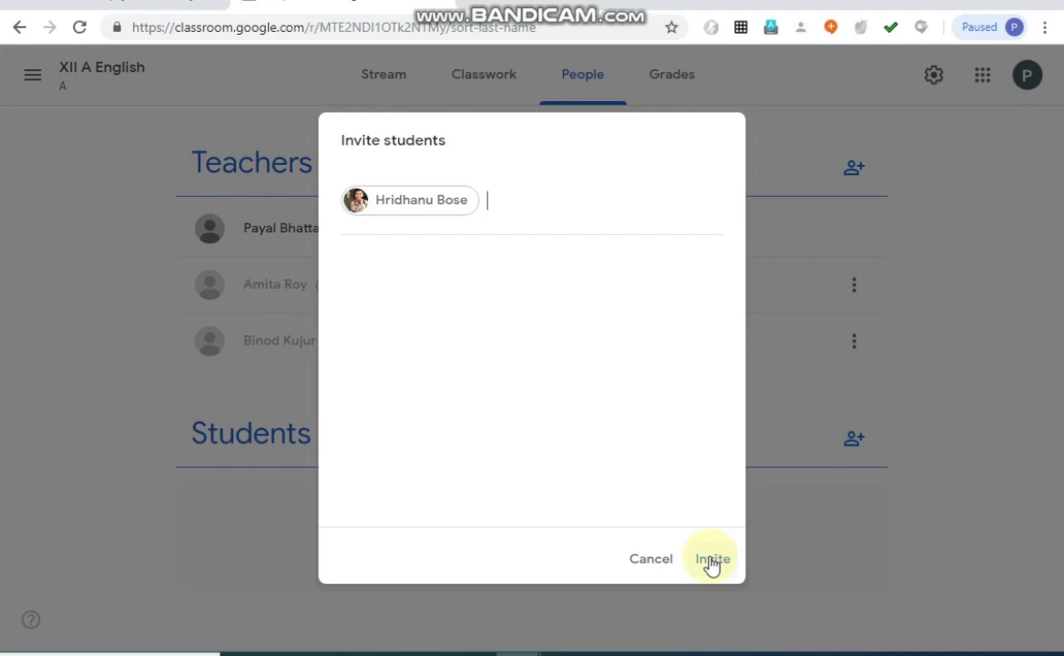
left_click(712, 562)
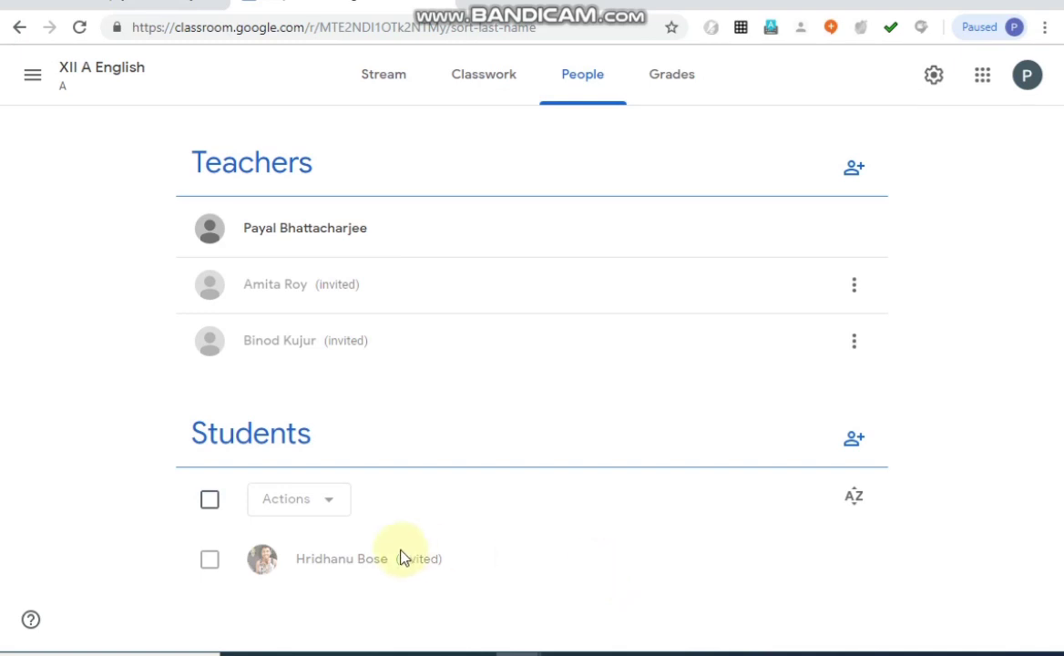
Select the invited student, check the available actions, and remove the student from the class.
left_click(209, 565)
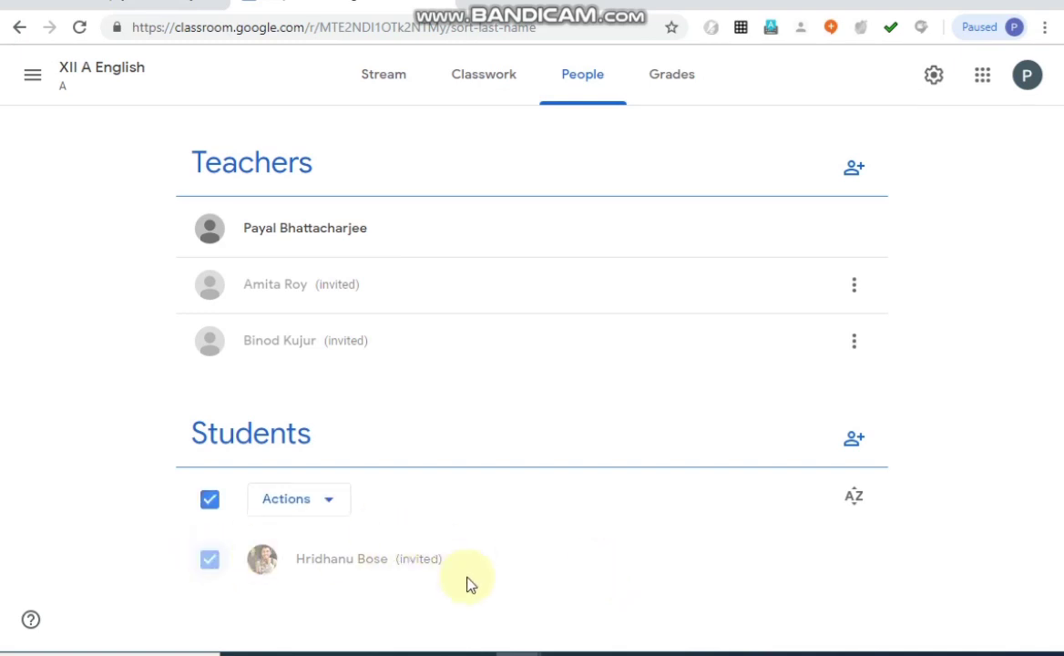
left_click(209, 563)
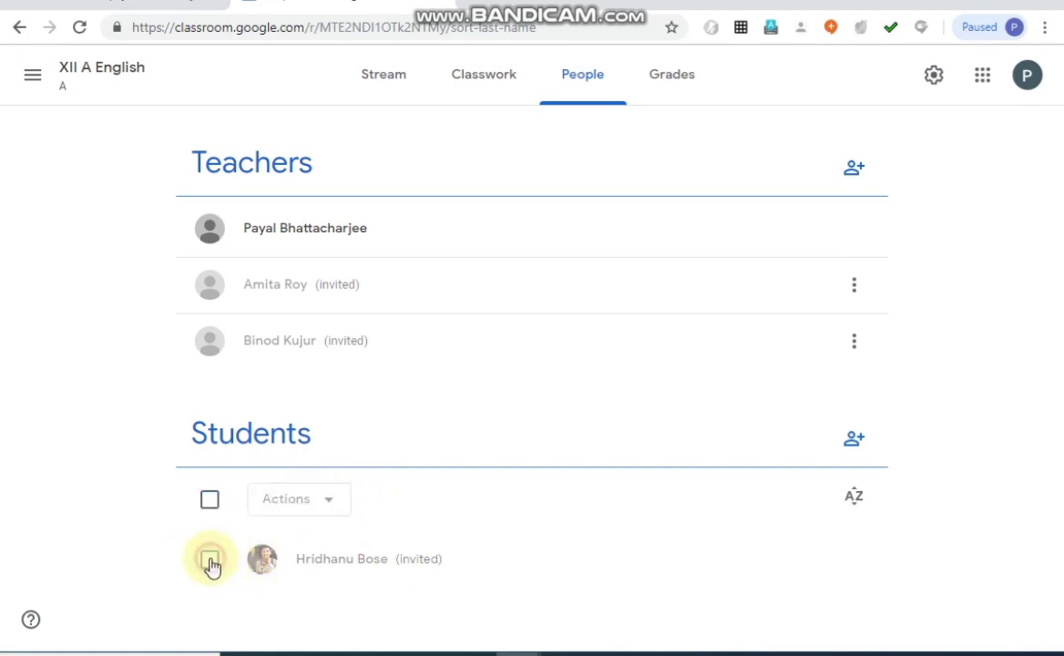
left_click(209, 563)
left_click(327, 504)
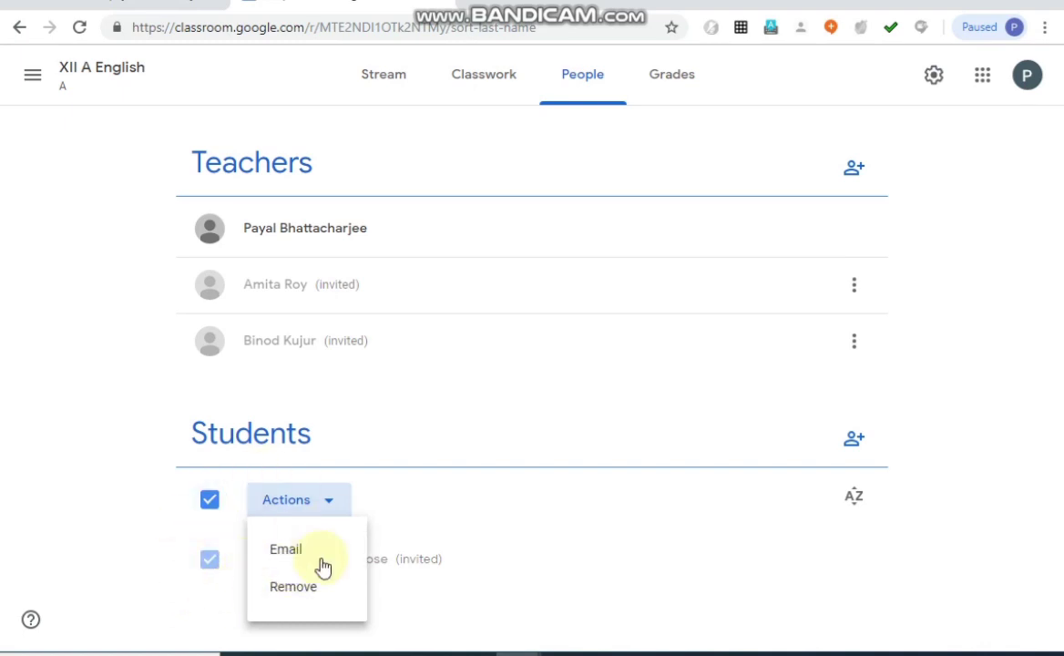
left_click(415, 516)
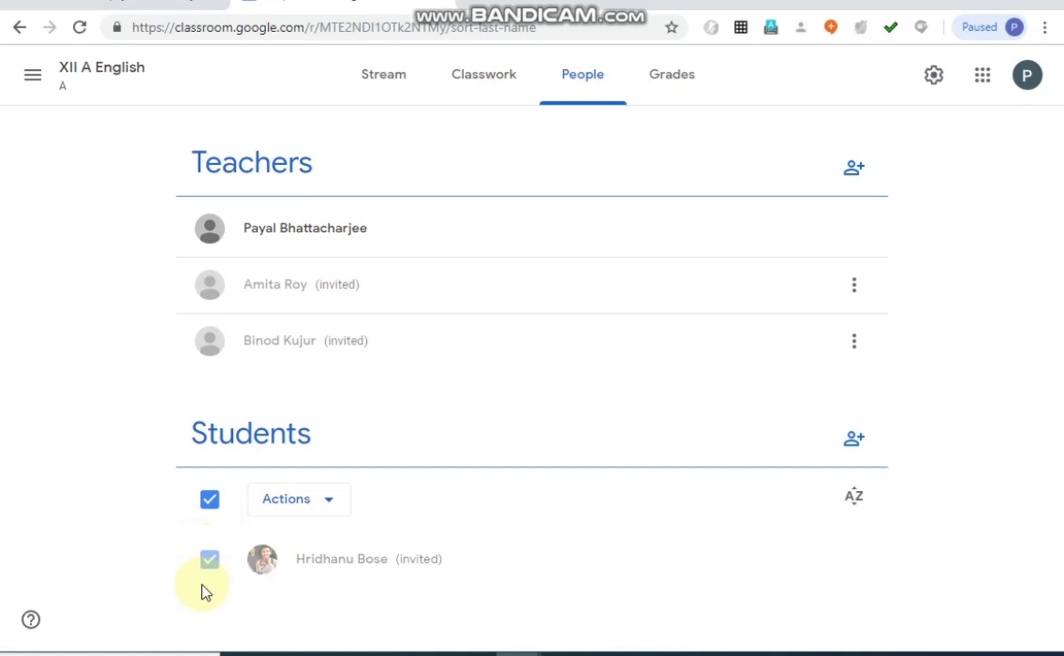
left_click(323, 511)
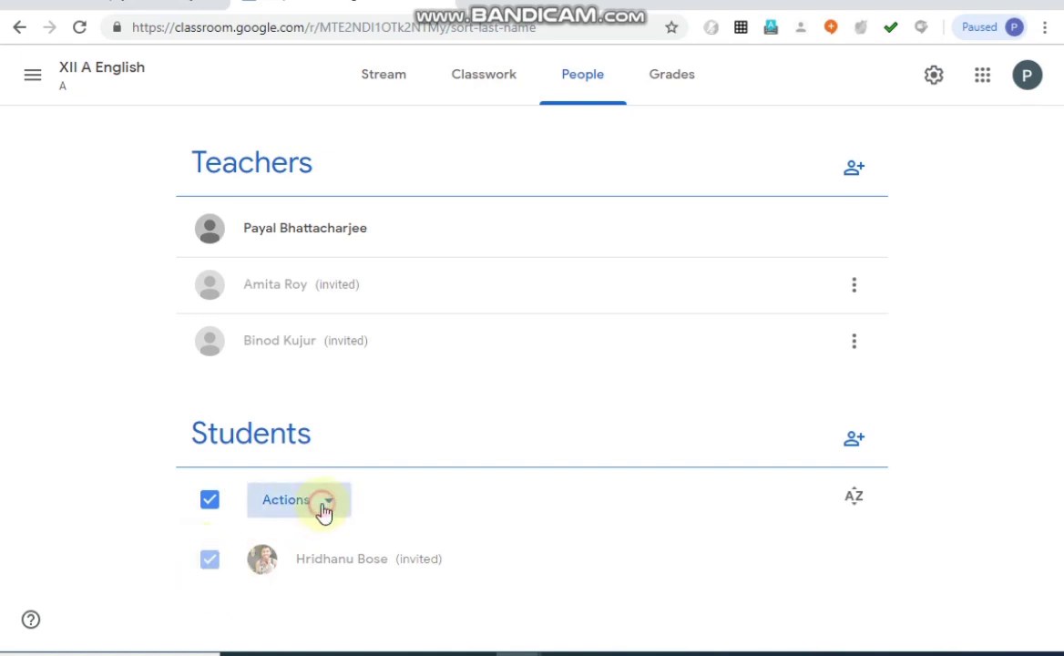
left_click(418, 493)
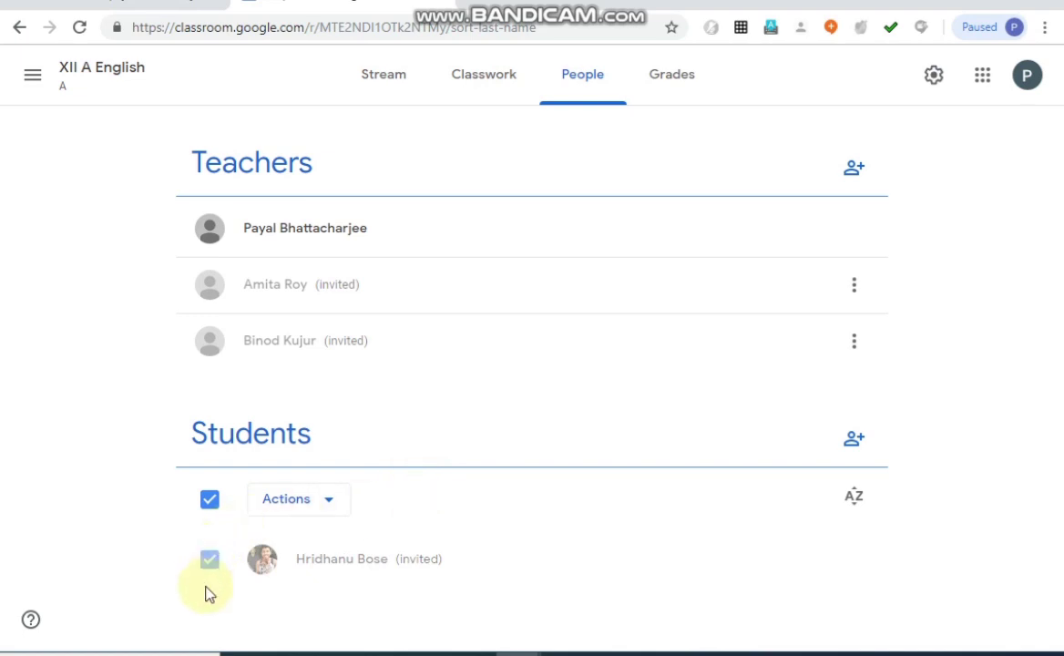
left_click(324, 503)
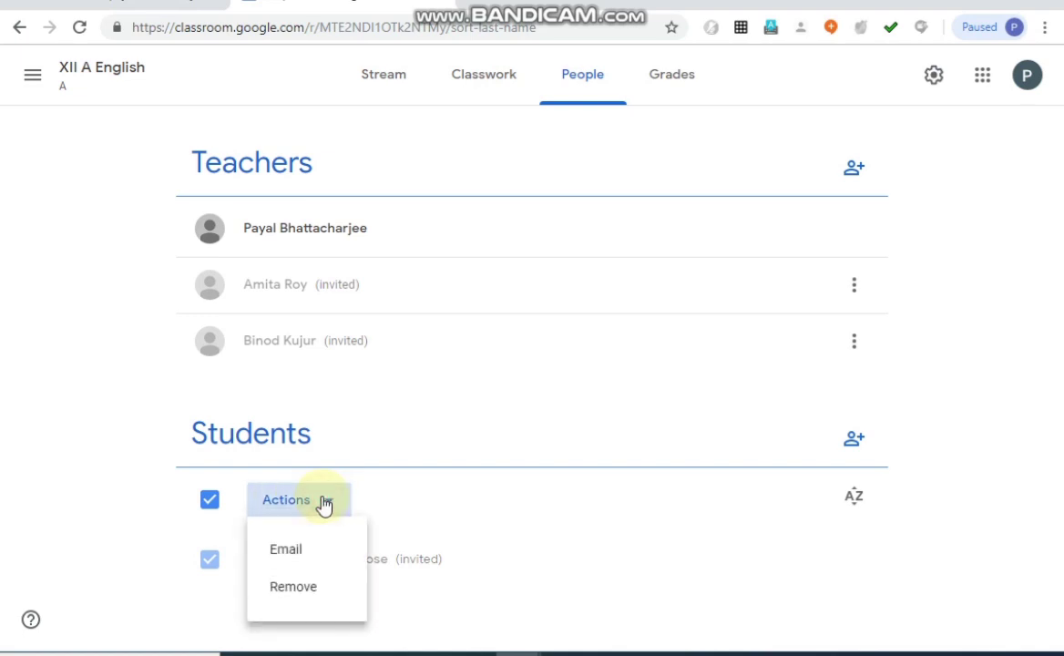
left_click(277, 590)
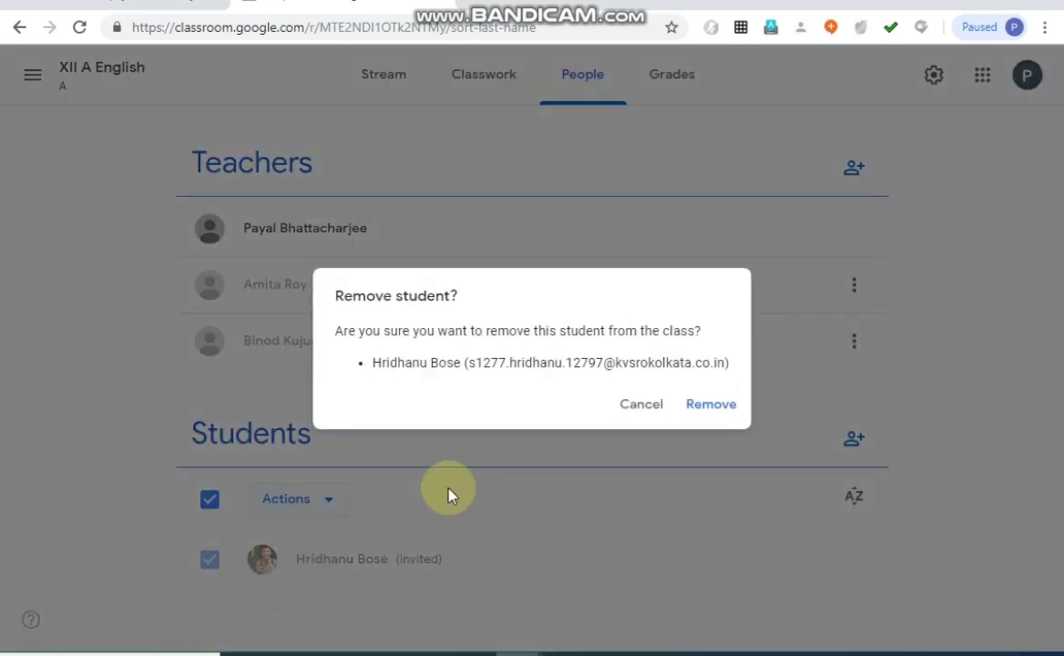
left_click(710, 411)
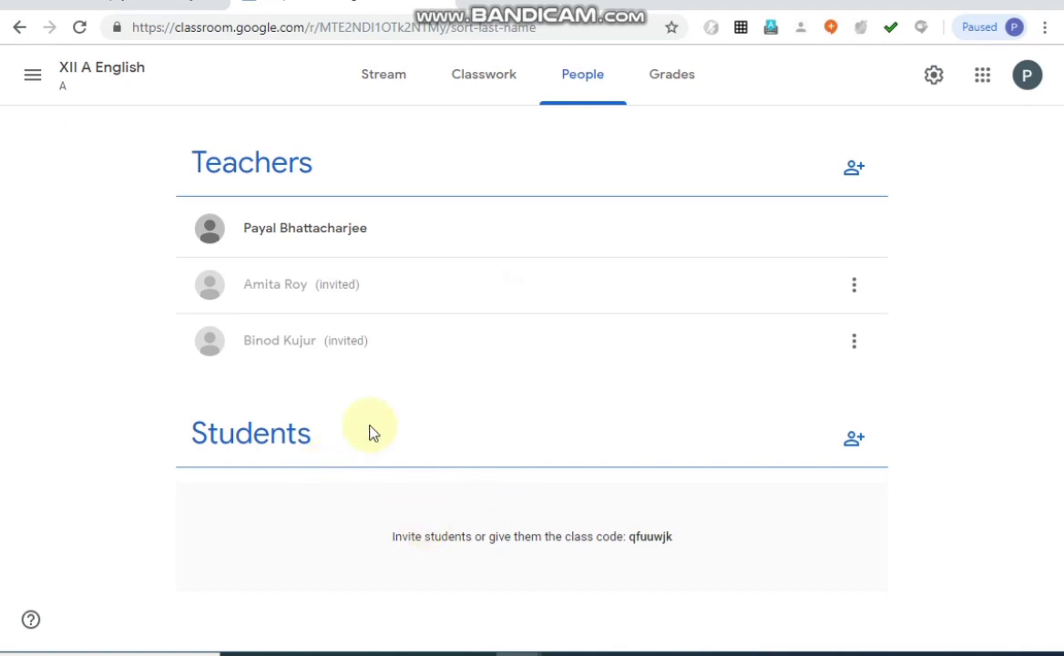
Return to the class's Stream page, look through the main navigation menu and view the class settings without changing them.
left_click(385, 85)
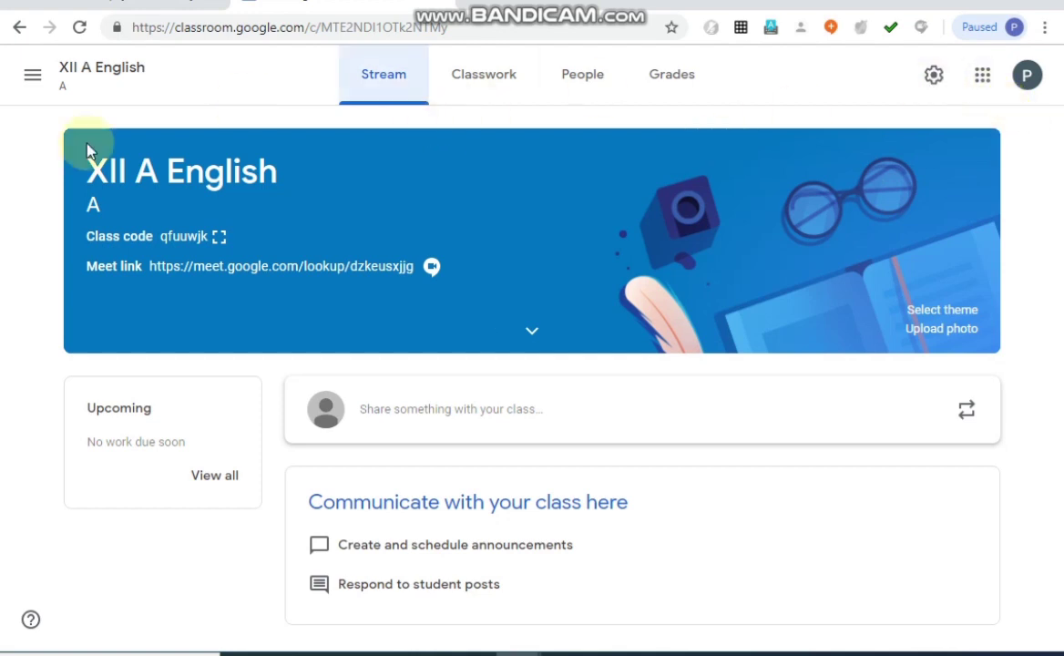
left_click(32, 77)
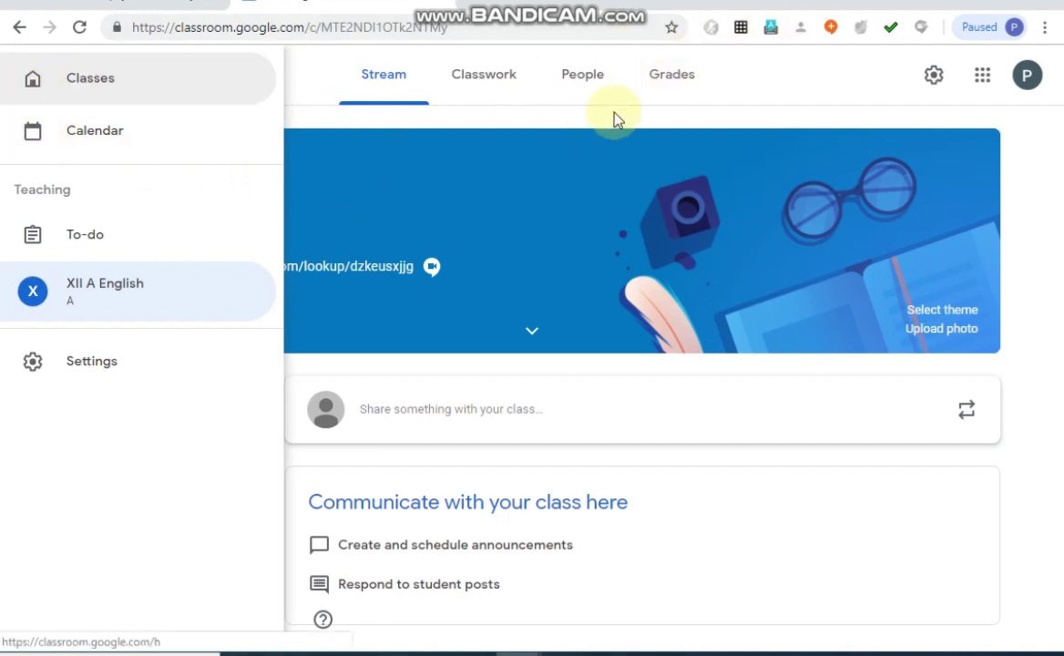
left_click(343, 134)
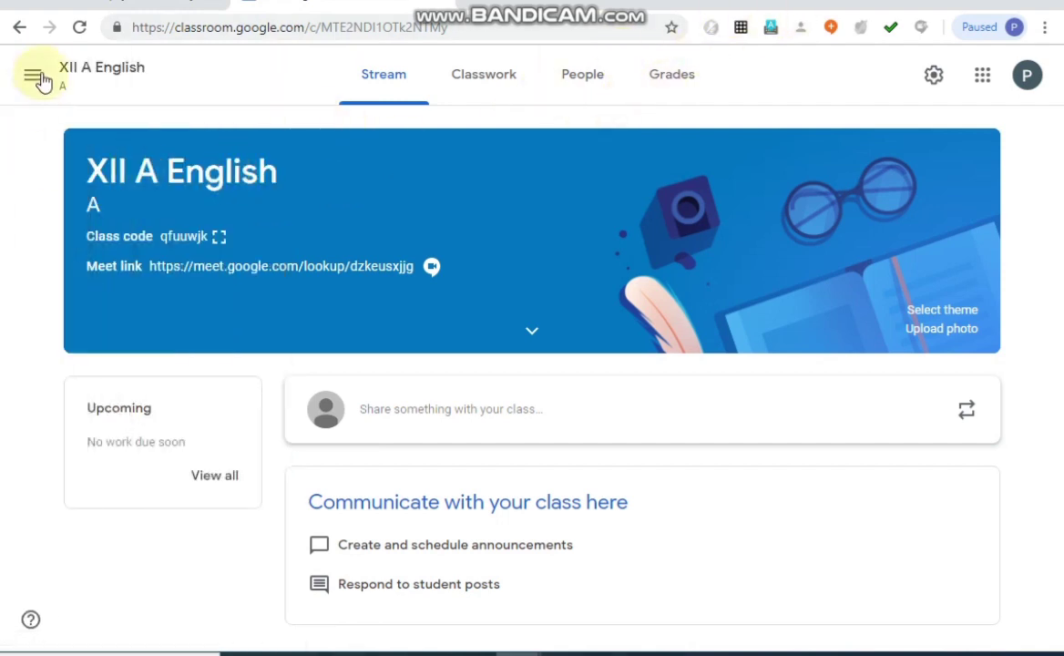
left_click(34, 77)
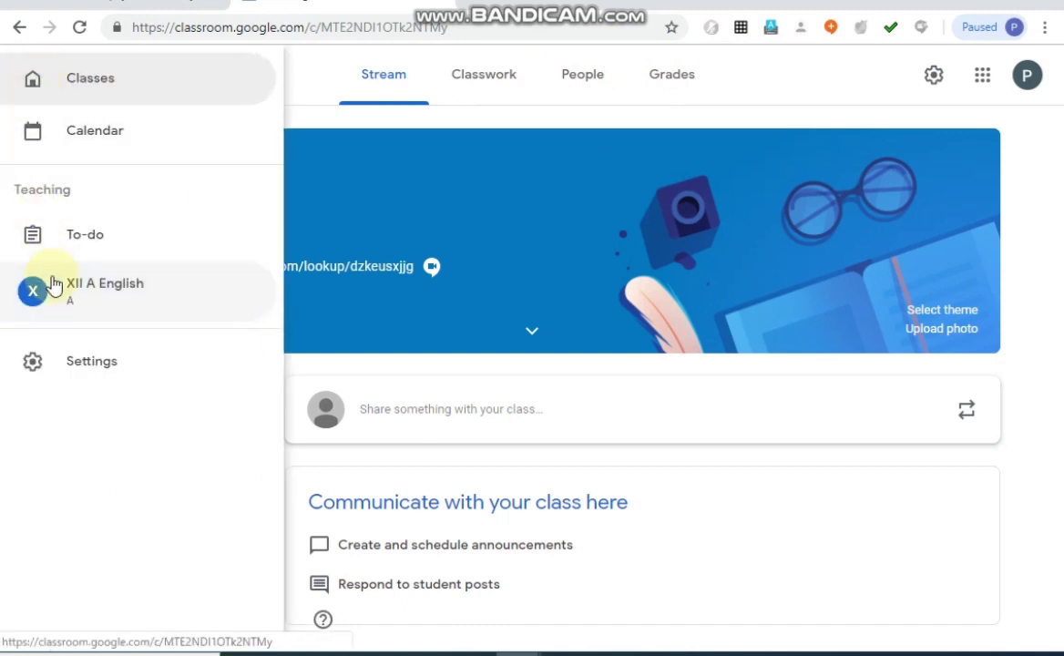
left_click(813, 80)
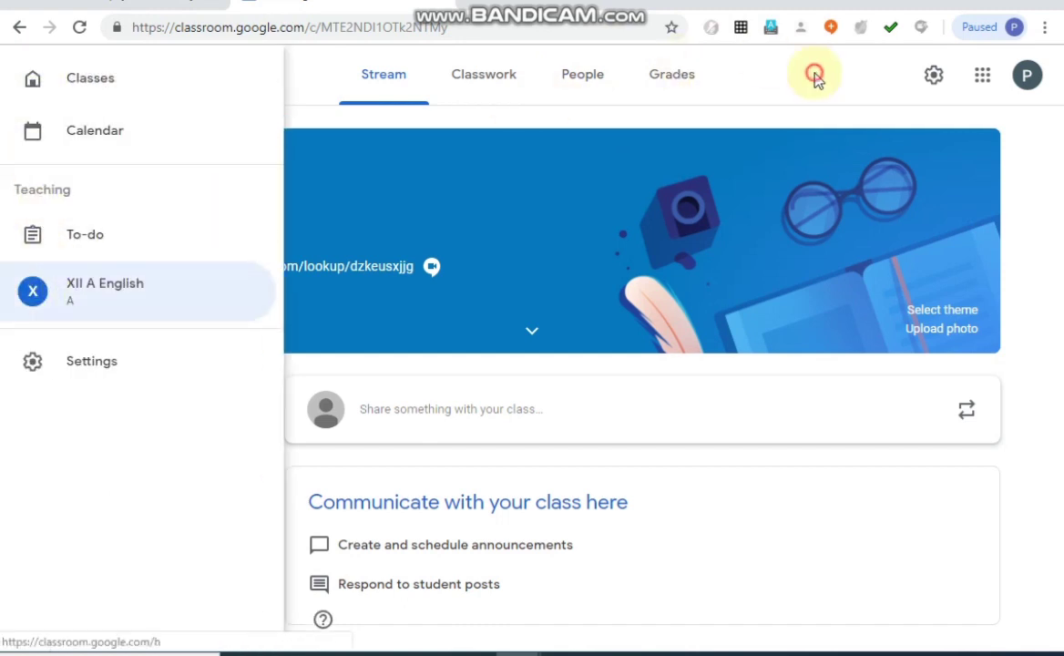
left_click(936, 76)
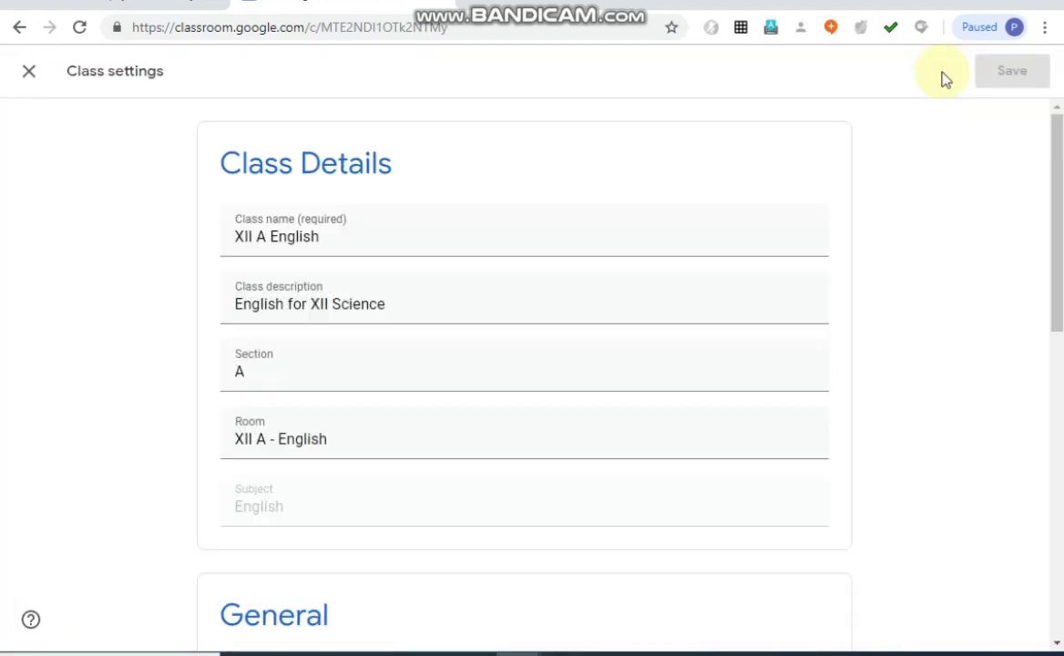
left_click(28, 73)
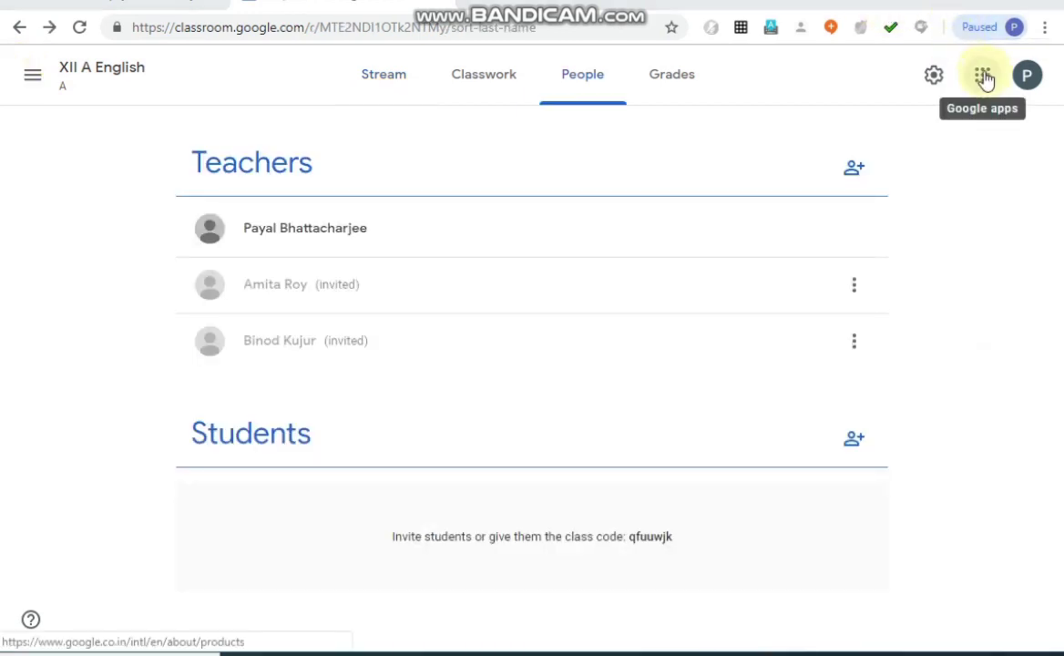
From the classes overview, create a class named "XII Computer Science" with section "A,B", subject "Computer Science" and room "XII Computer Science".
left_click(983, 77)
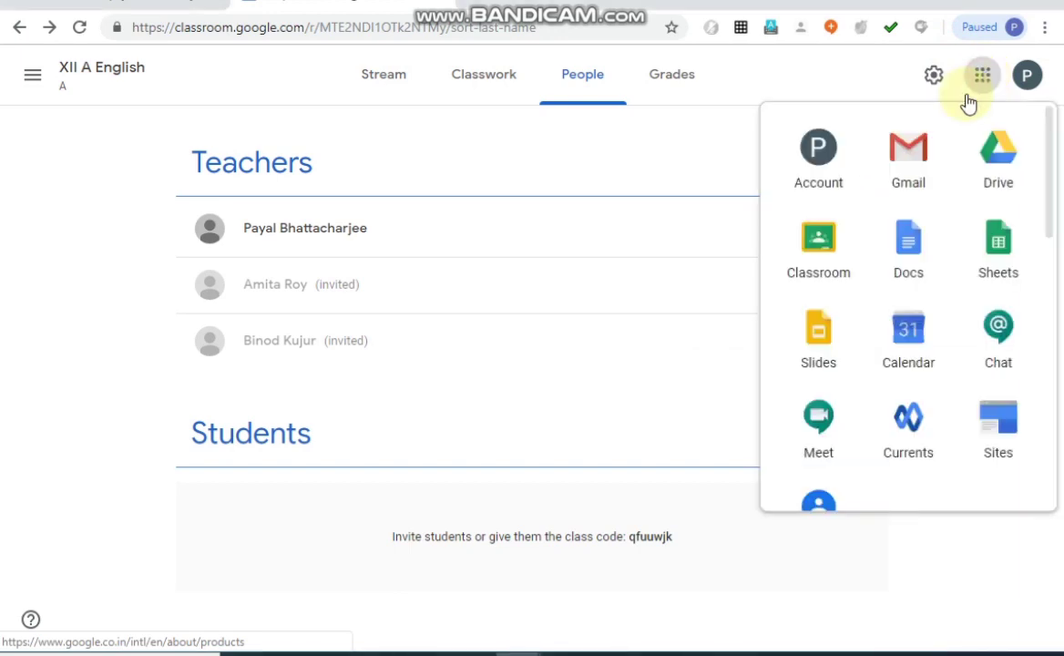
left_click(825, 252)
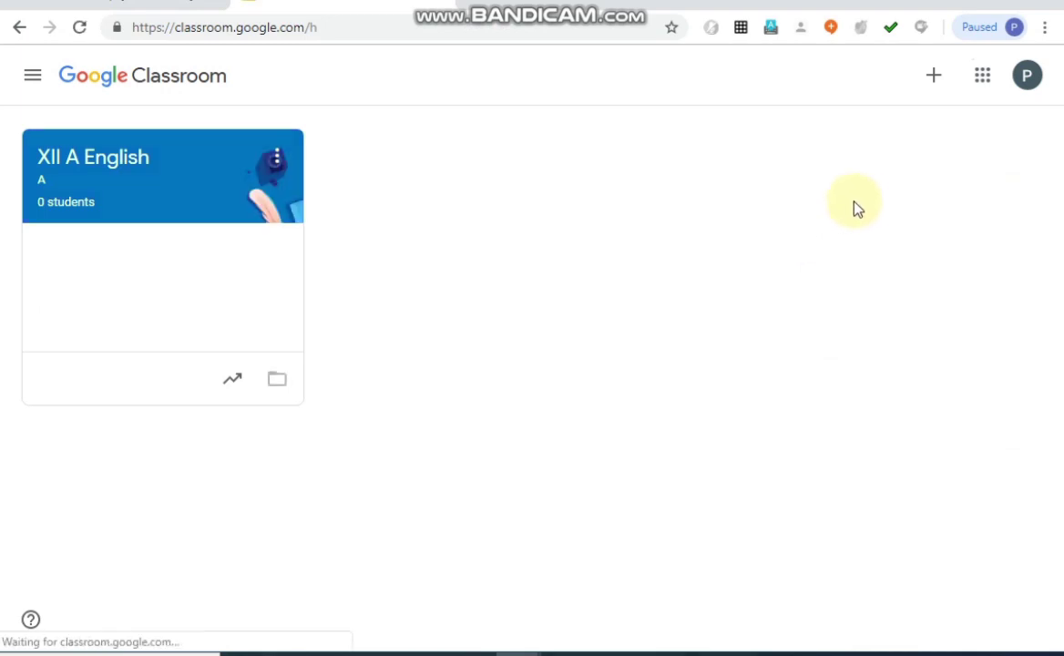
left_click(209, 200)
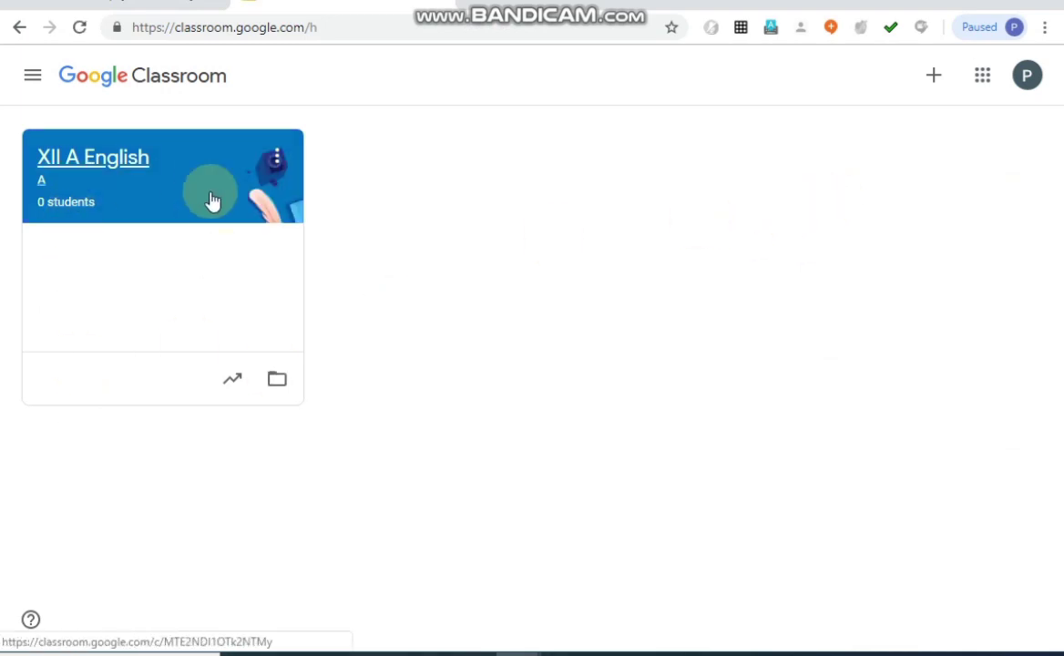
left_click(933, 78)
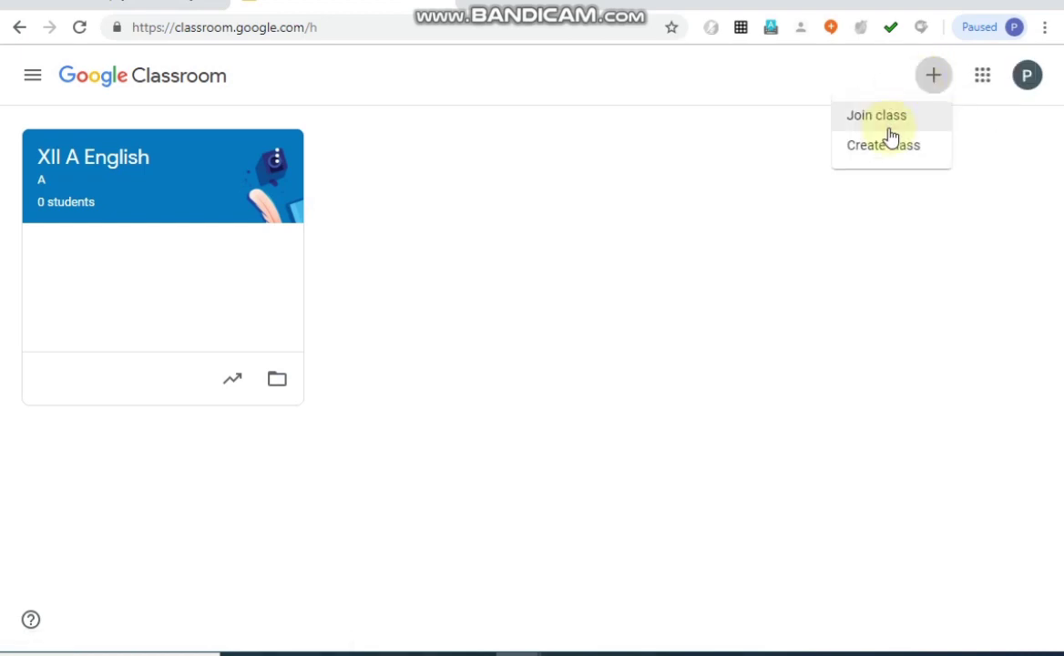
left_click(880, 162)
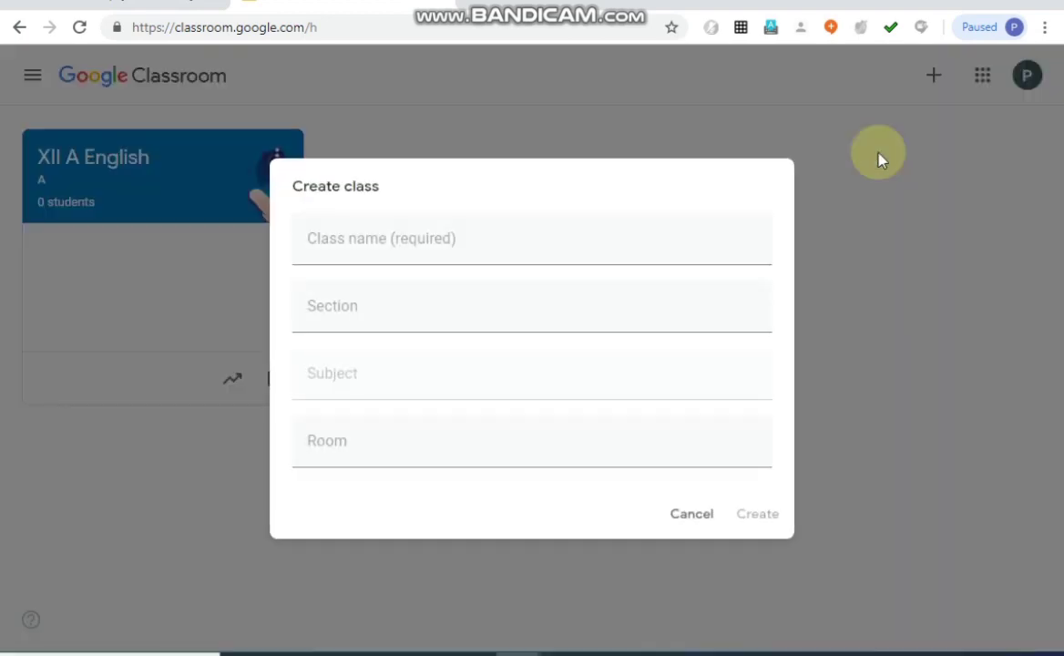
left_click(633, 258)
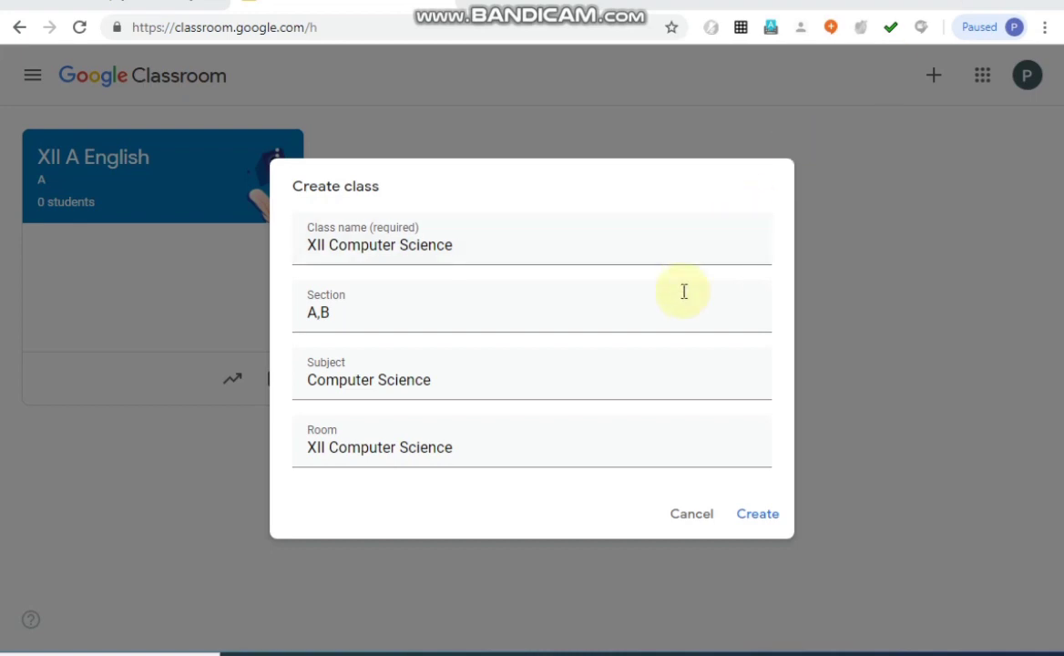
left_click(757, 514)
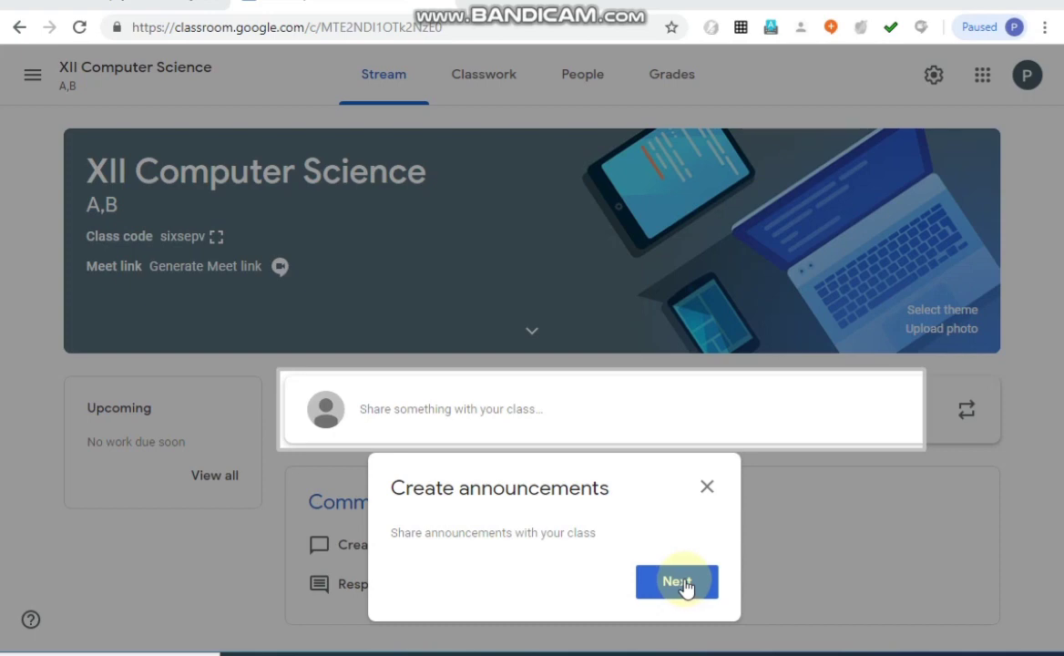
left_click(707, 489)
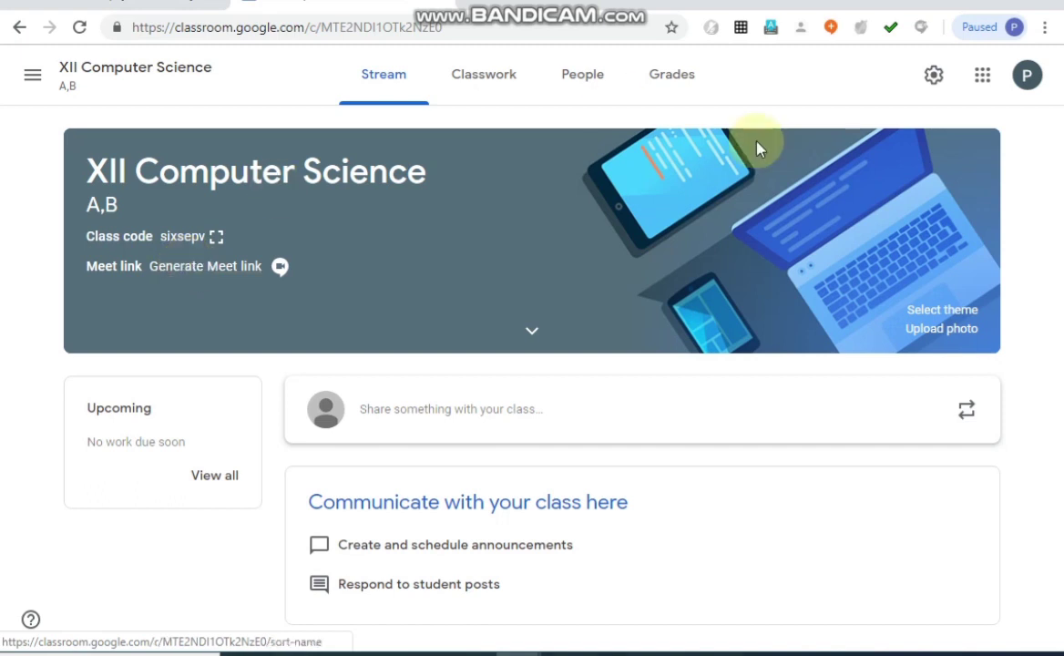
In the class settings, change the class name to "XII AB-Computer Science" and the room to "XII AB- Computer Science".
left_click(934, 75)
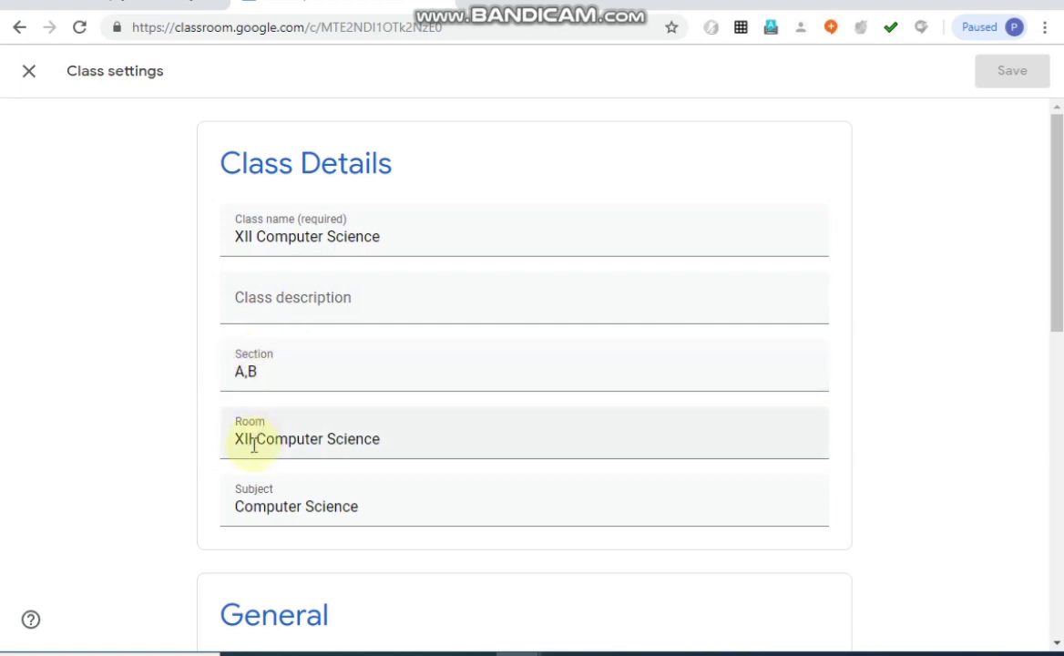
left_click(257, 237)
type("AB")
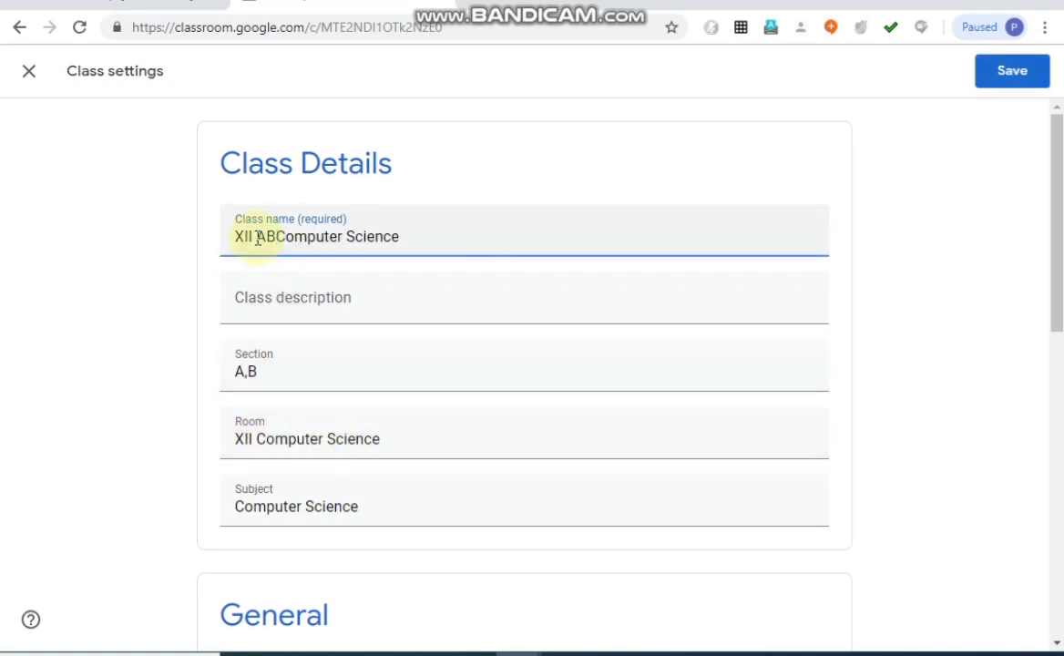
type("-")
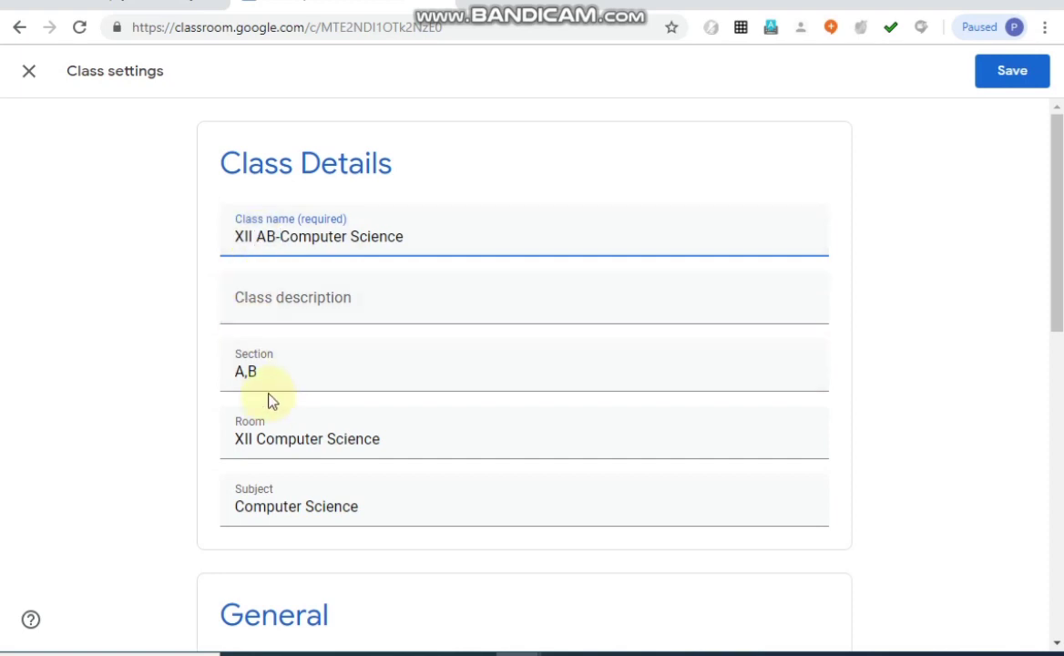
left_click(254, 441)
type("AB")
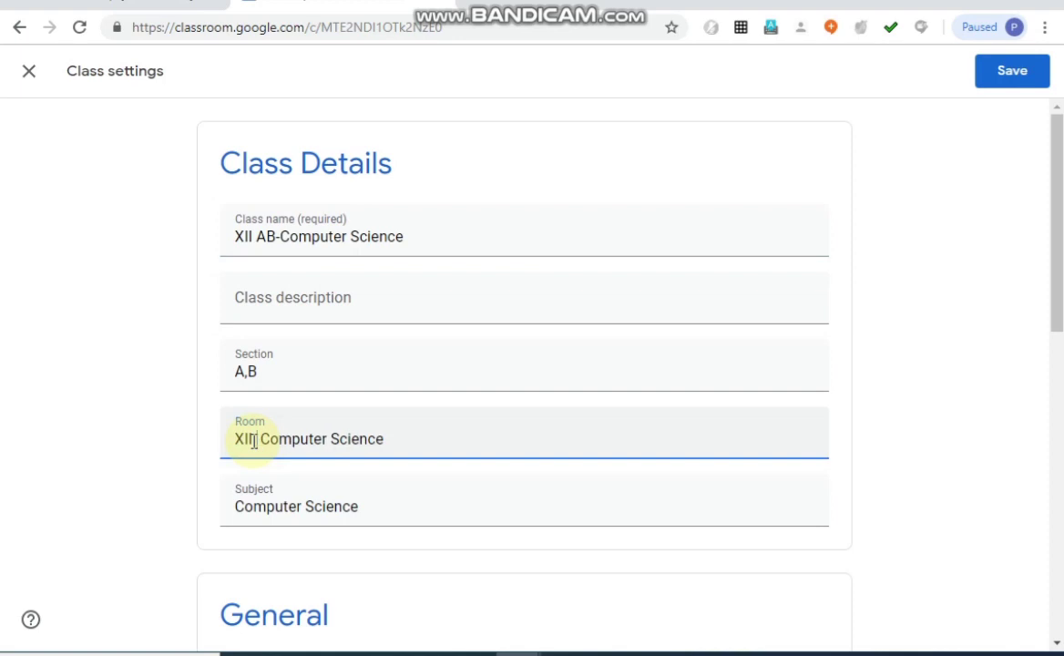
type("-")
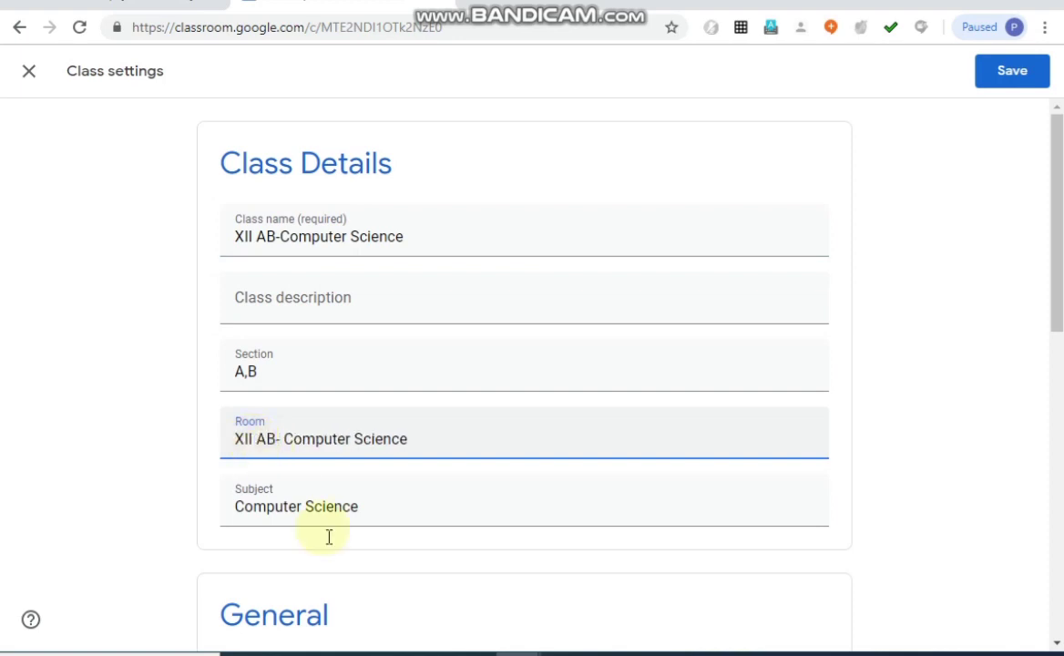
key("Delete")
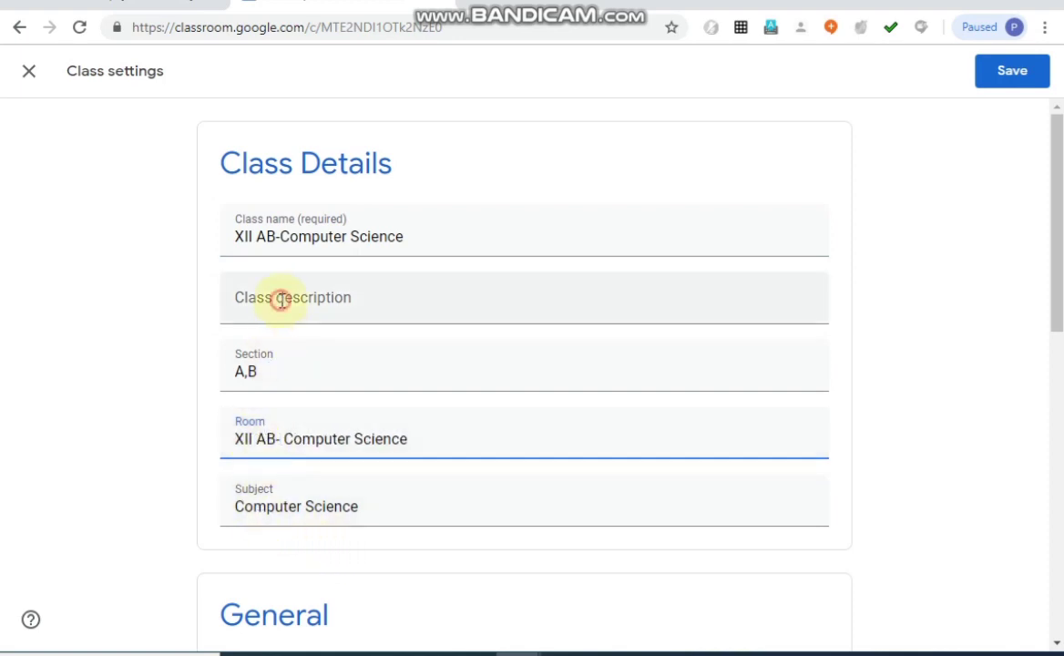
Enter "Computer Science for Science stream" as the class description.
left_click(282, 301)
type("Co")
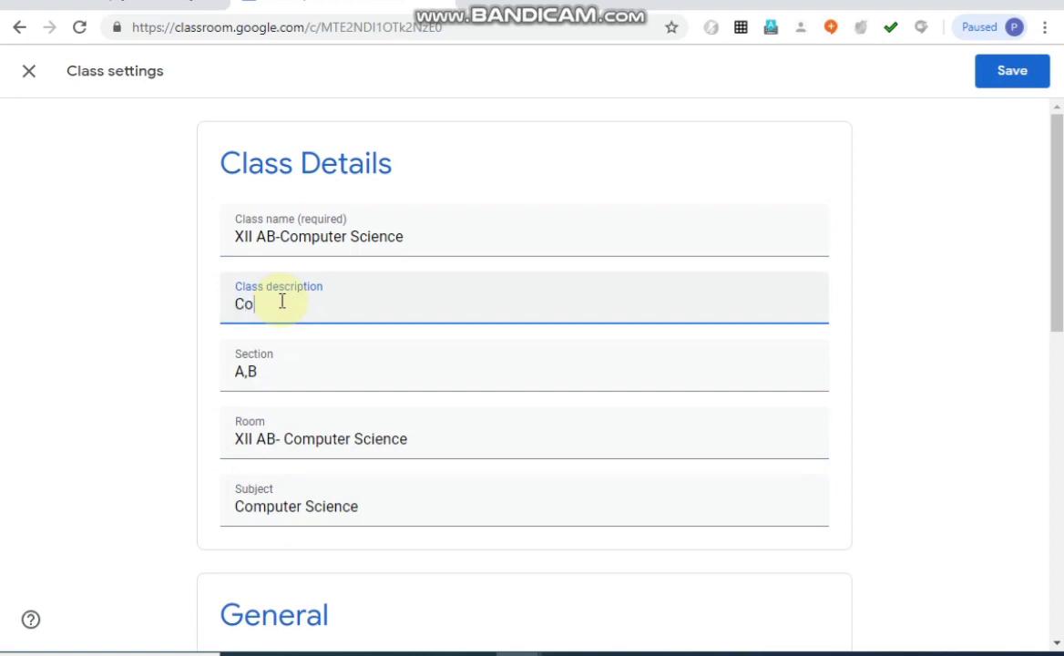
type("mputer Science for ")
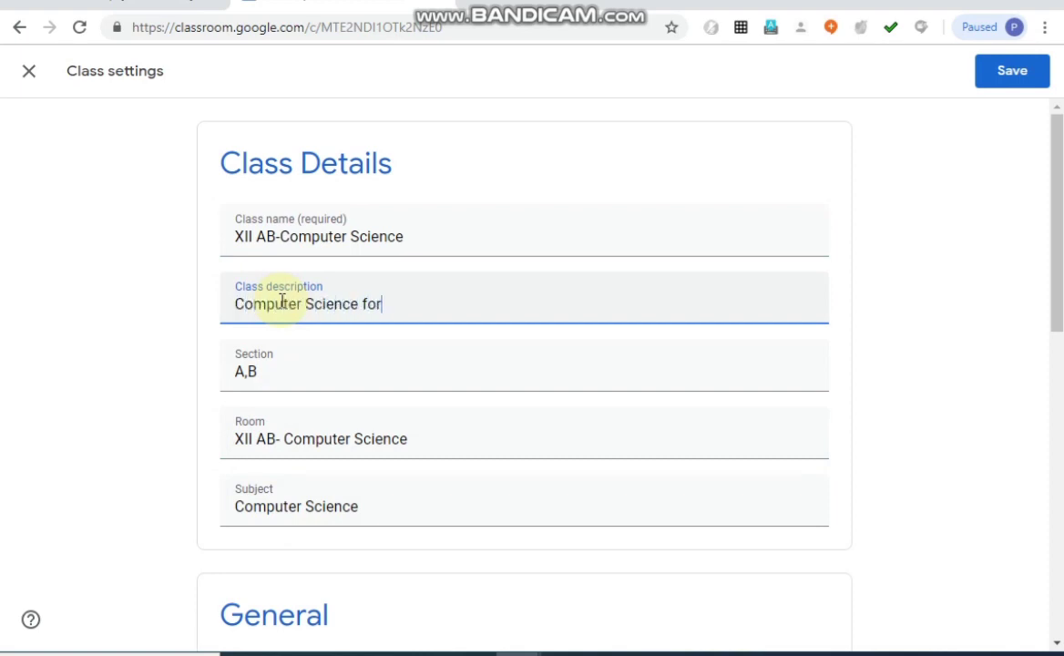
type("Science stream")
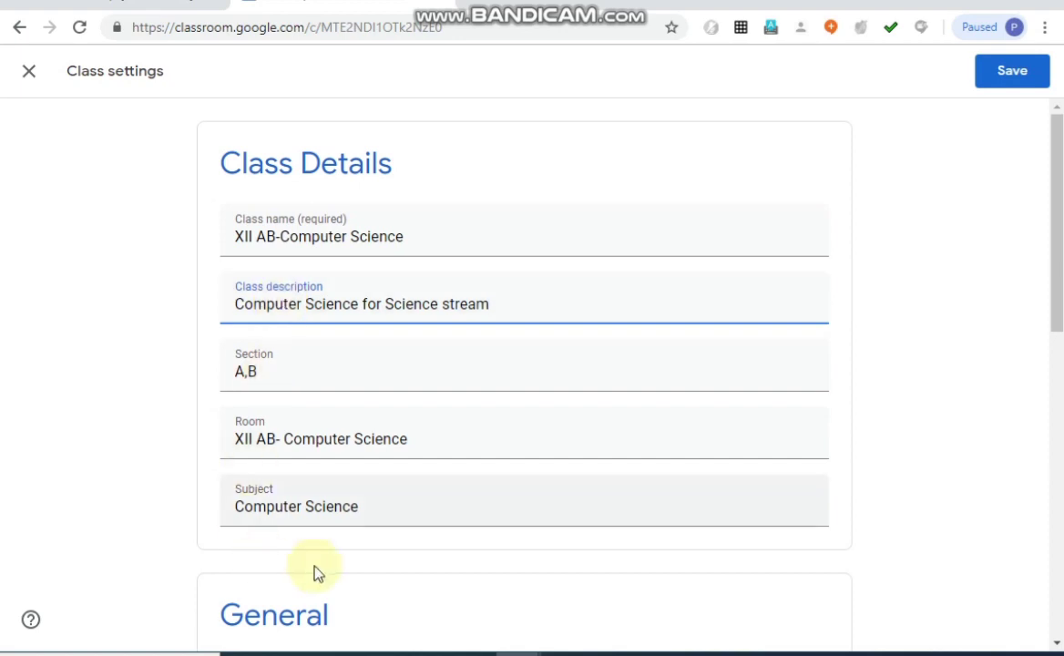
left_click(626, 571)
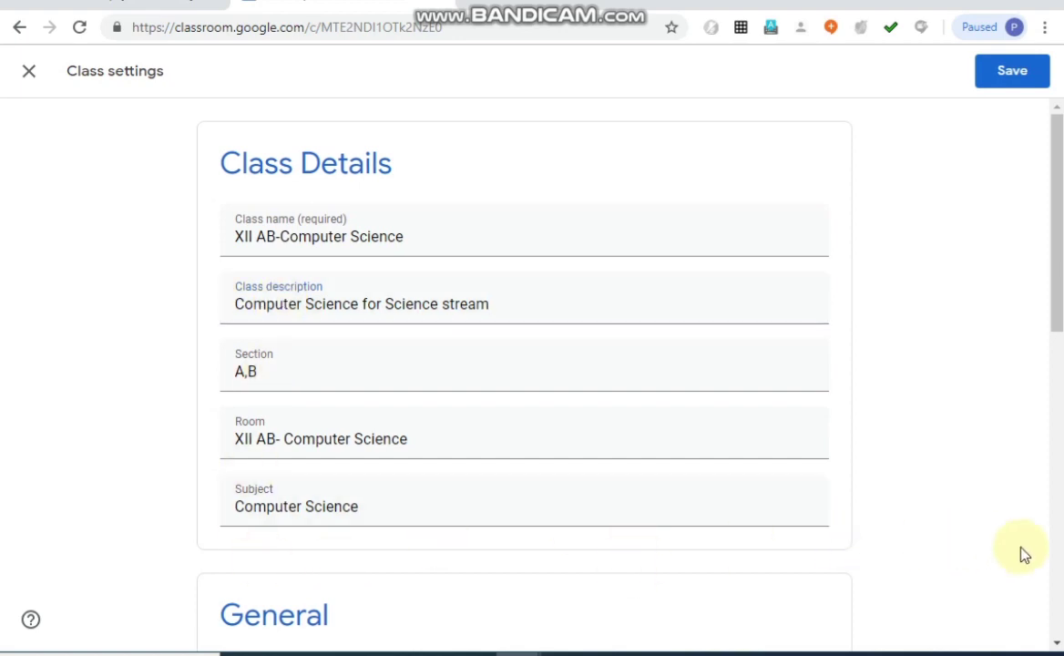
Generate a Meet link for the class, make it visible to students, and save the class settings.
left_click(1059, 570)
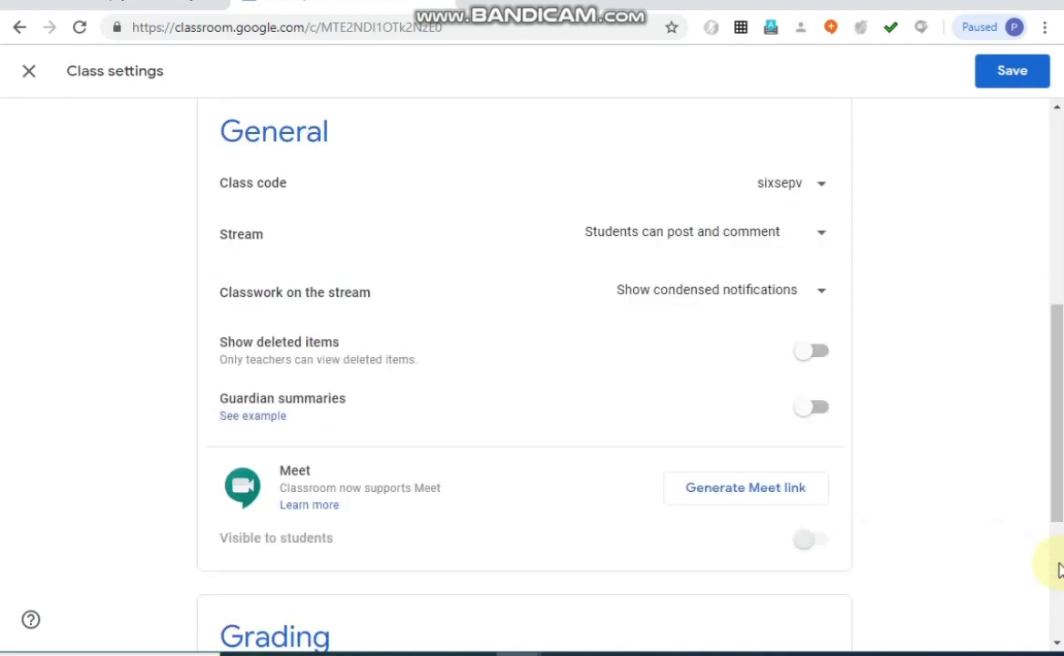
left_click(708, 492)
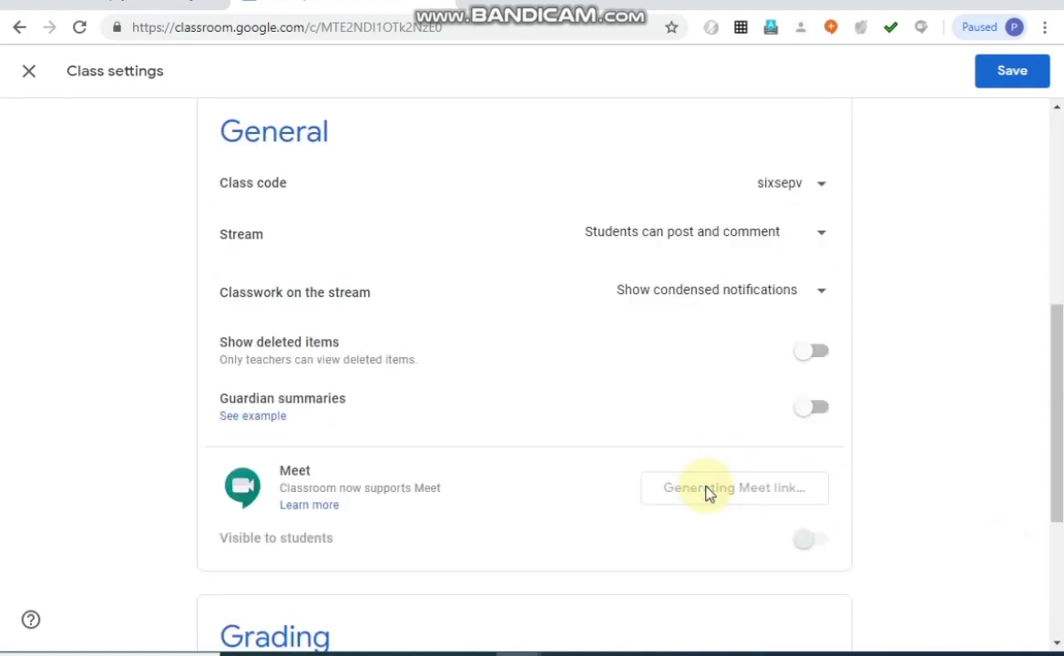
left_click(818, 540)
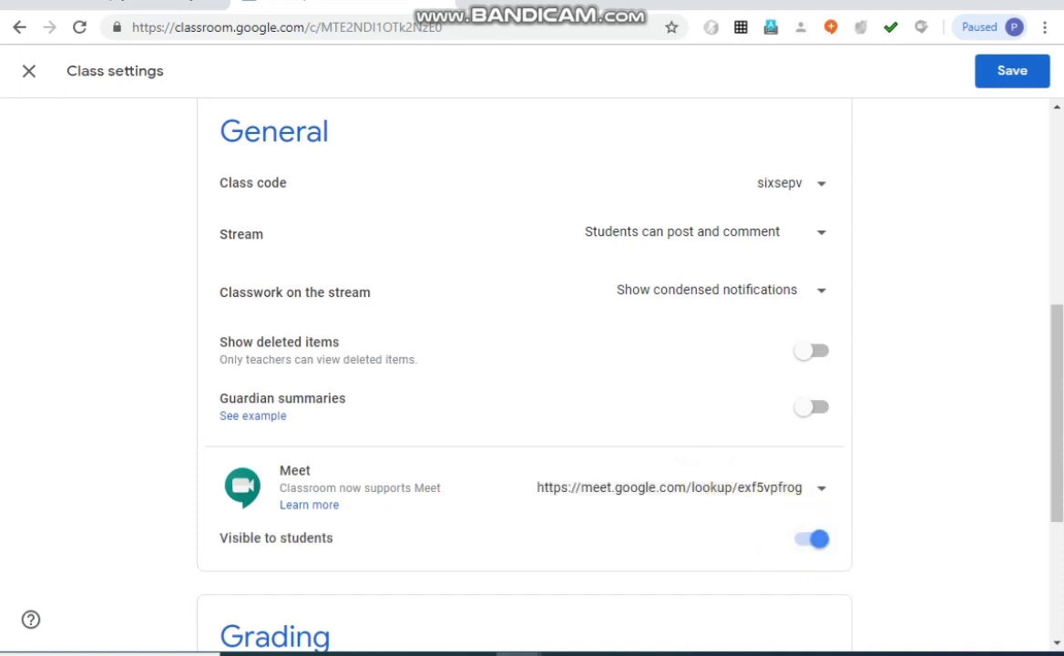
left_click(1008, 76)
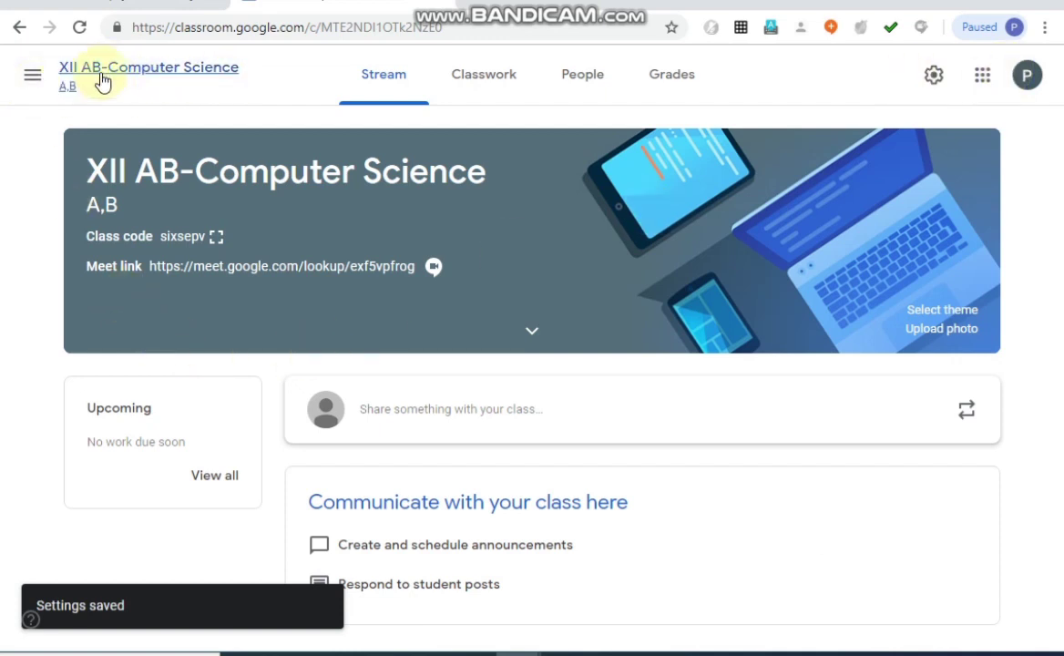
Return to the classes overview and archive the XII A English class.
left_click(983, 75)
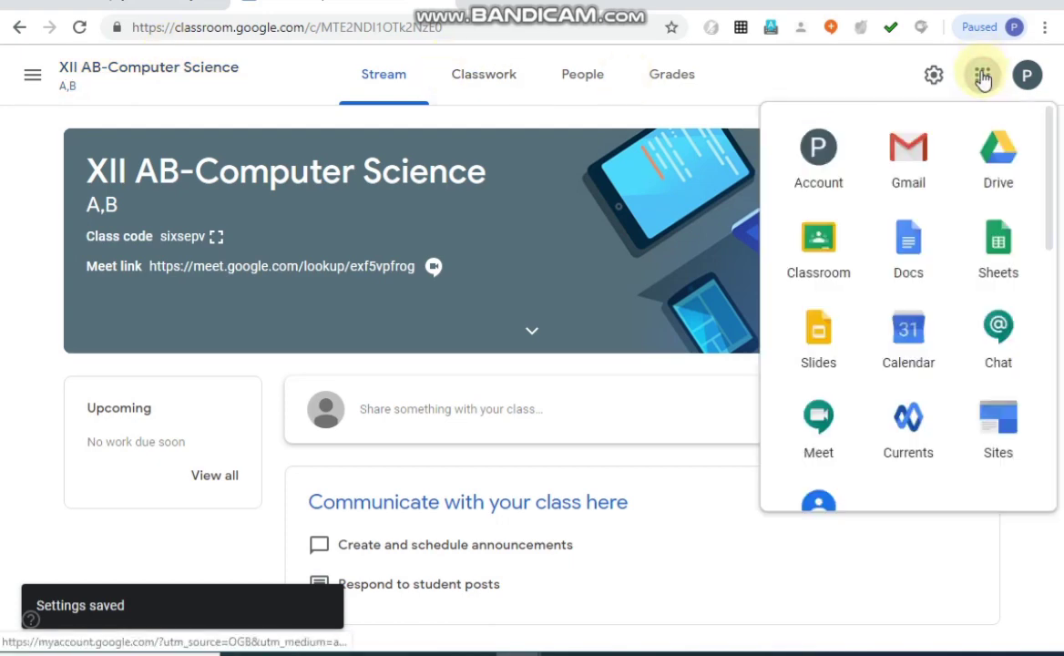
left_click(818, 259)
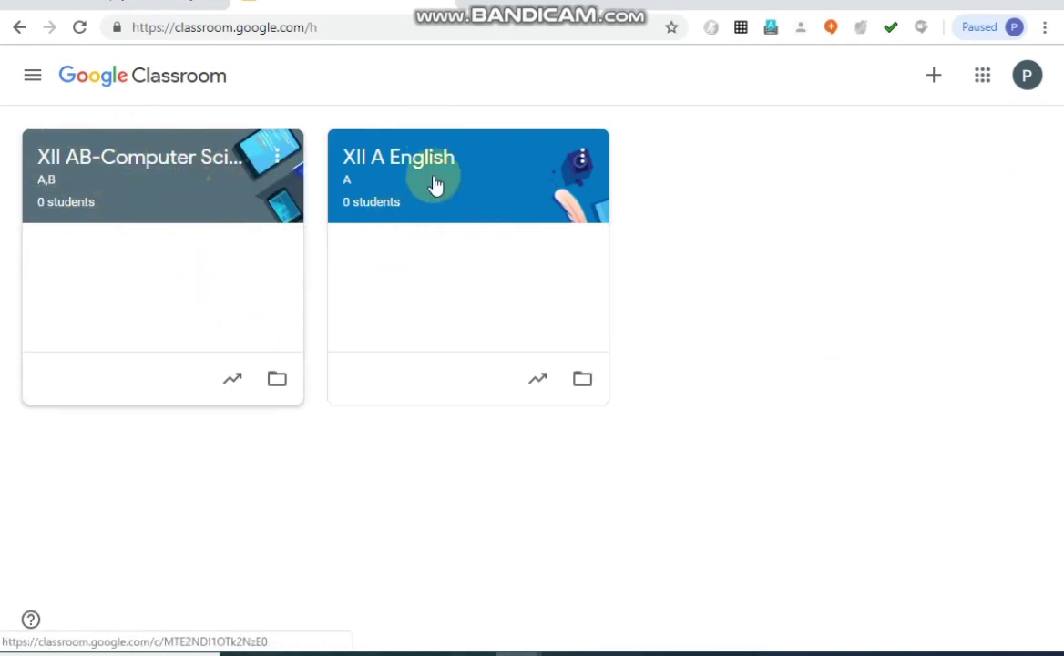
left_click(583, 157)
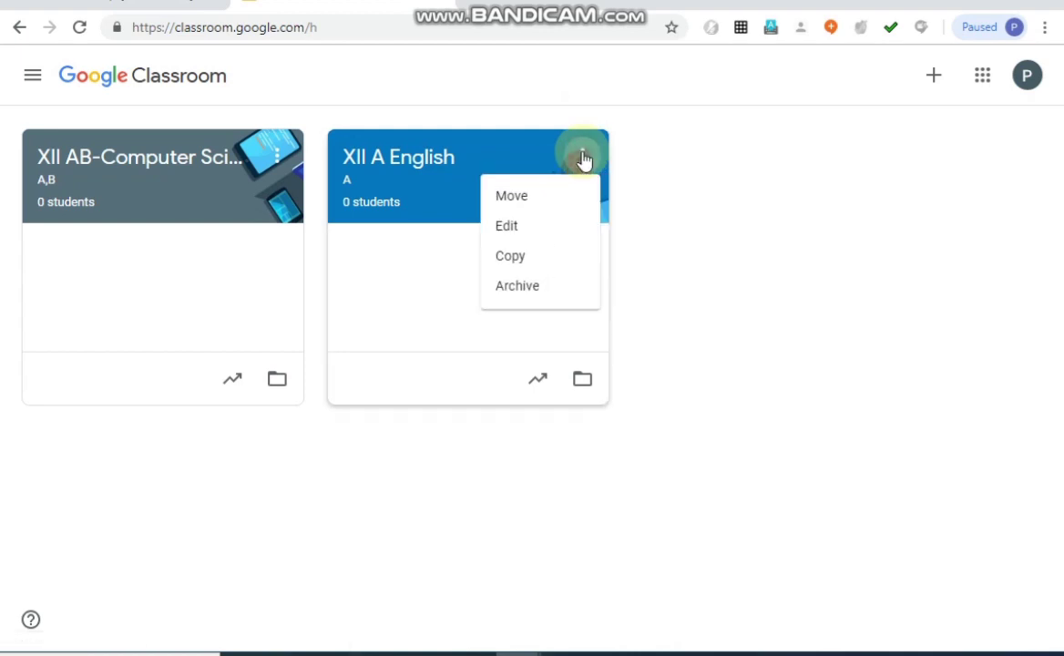
left_click(552, 290)
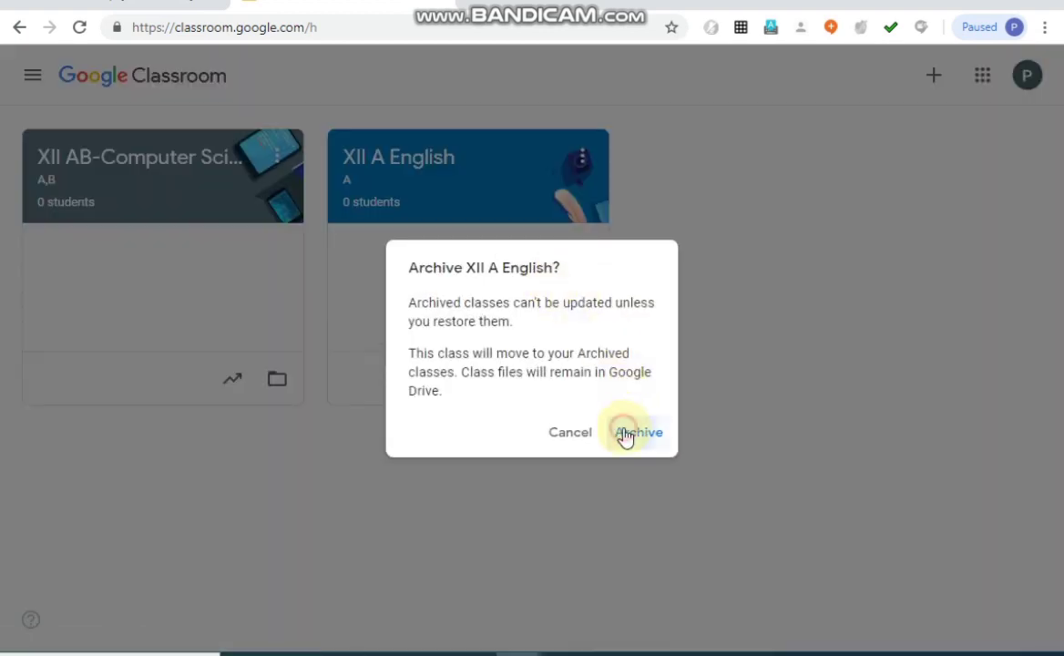
left_click(625, 435)
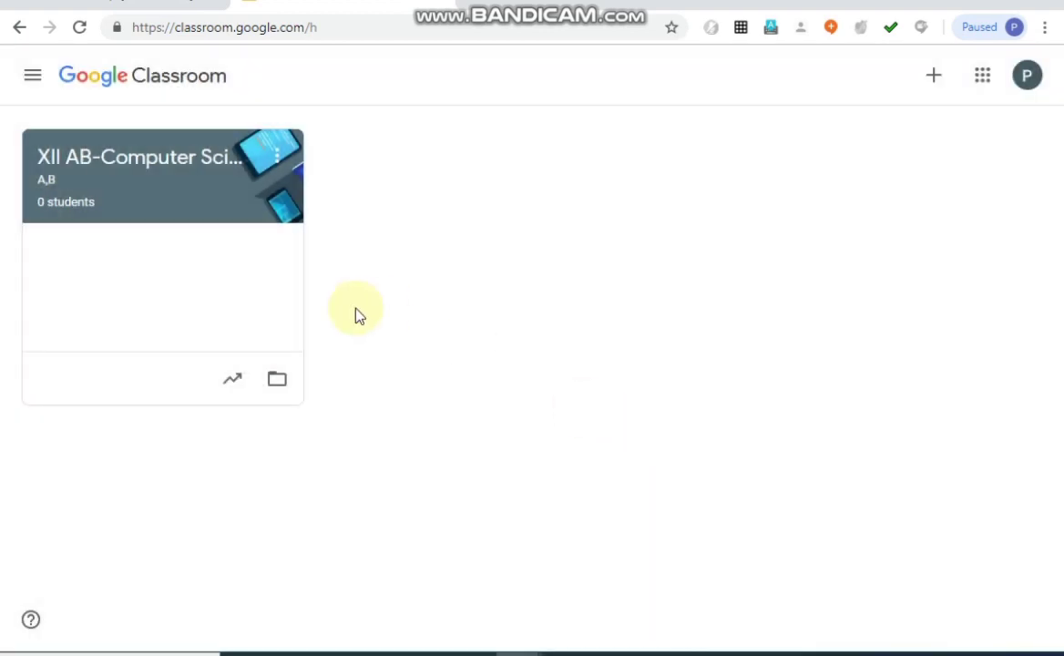
Open the archived classes and request deletion of the XII A English class.
left_click(34, 82)
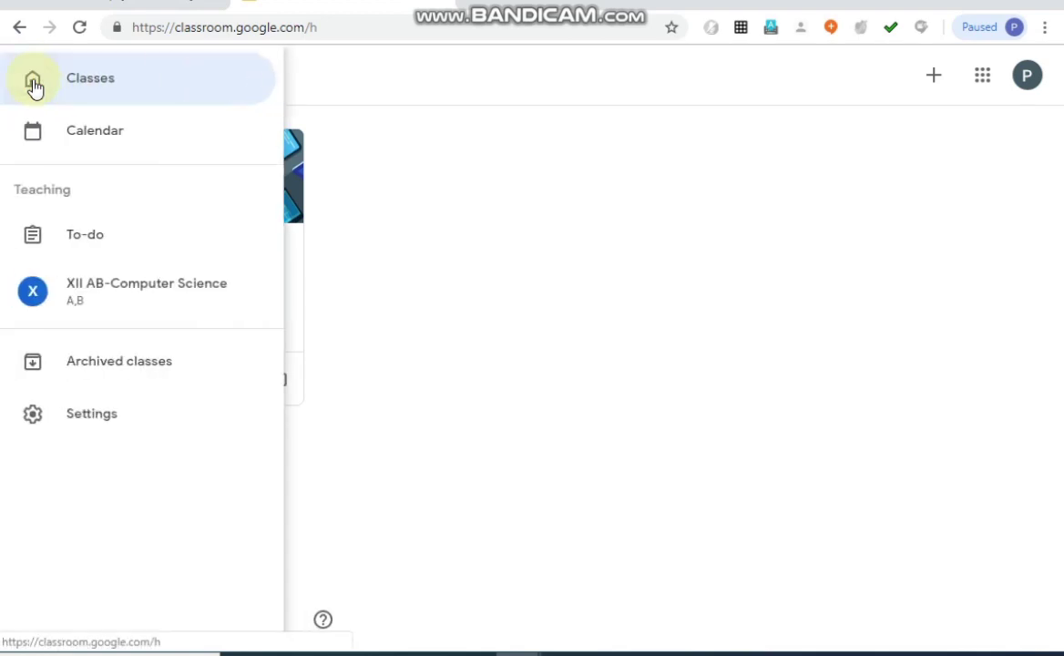
left_click(308, 76)
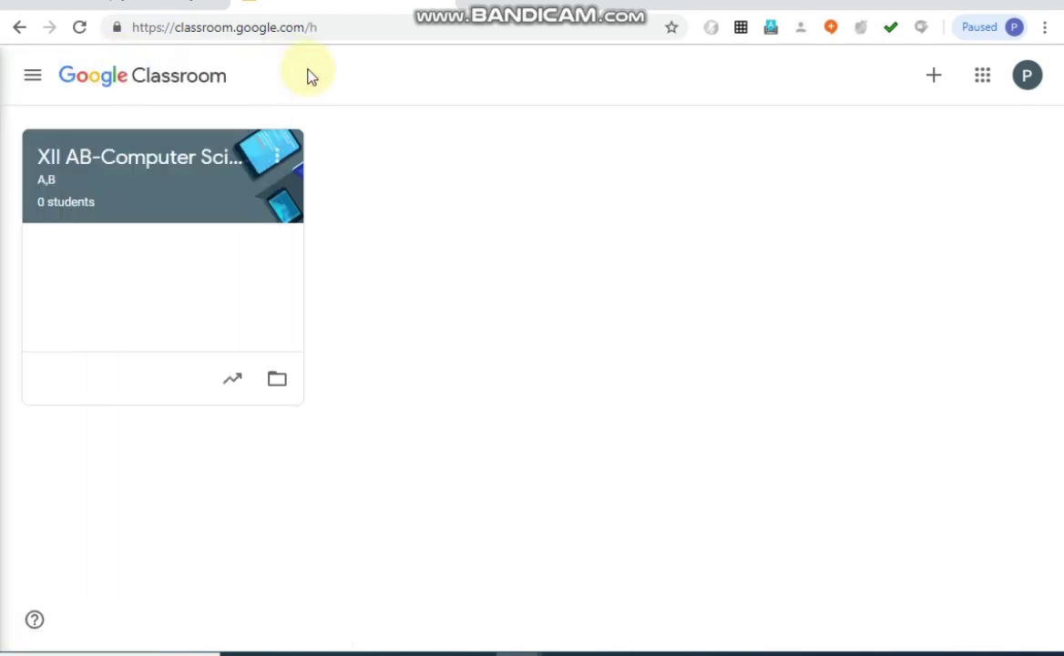
left_click(33, 82)
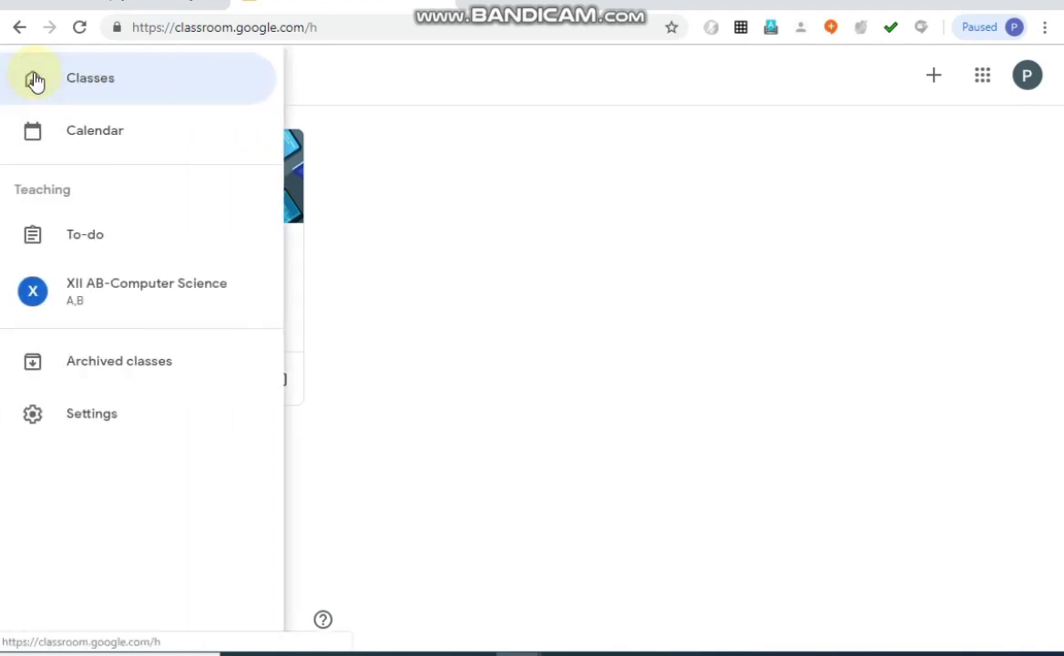
left_click(123, 365)
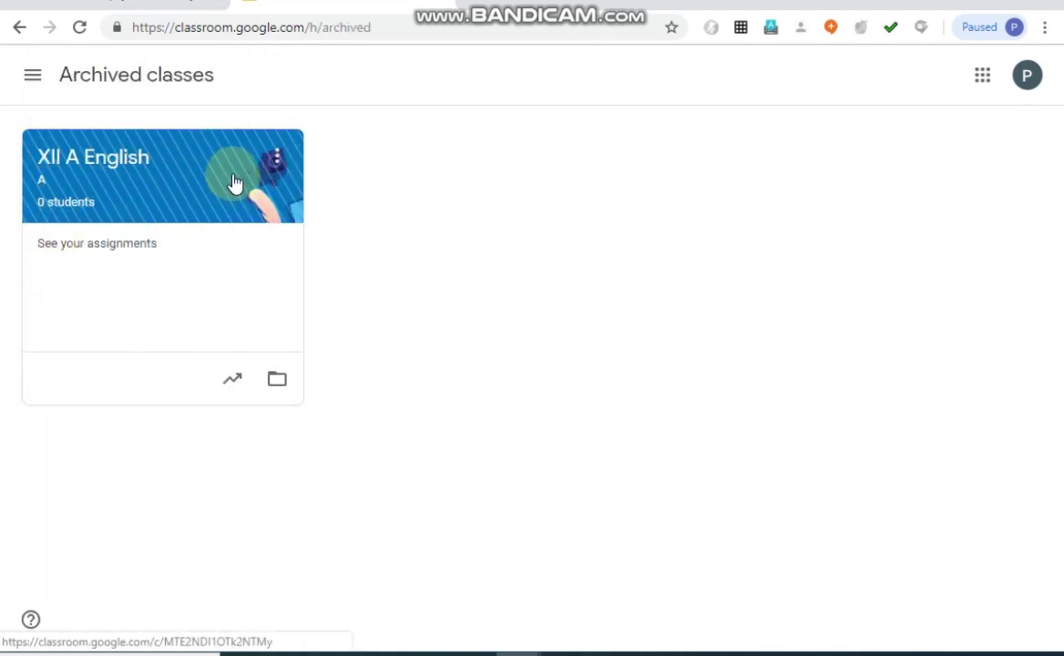
left_click(277, 161)
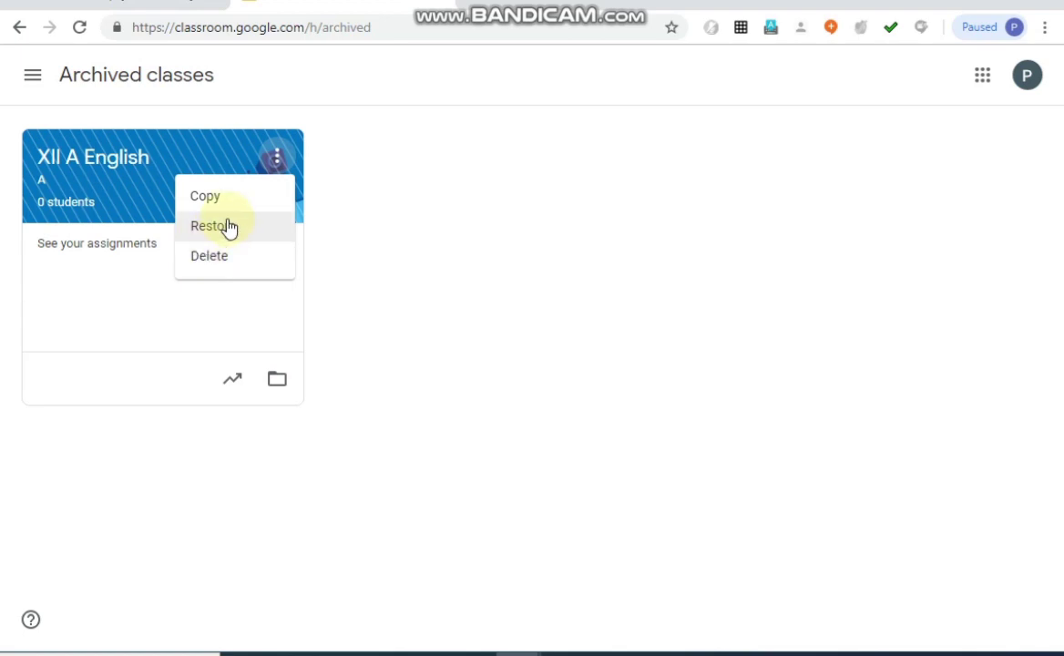
left_click(201, 270)
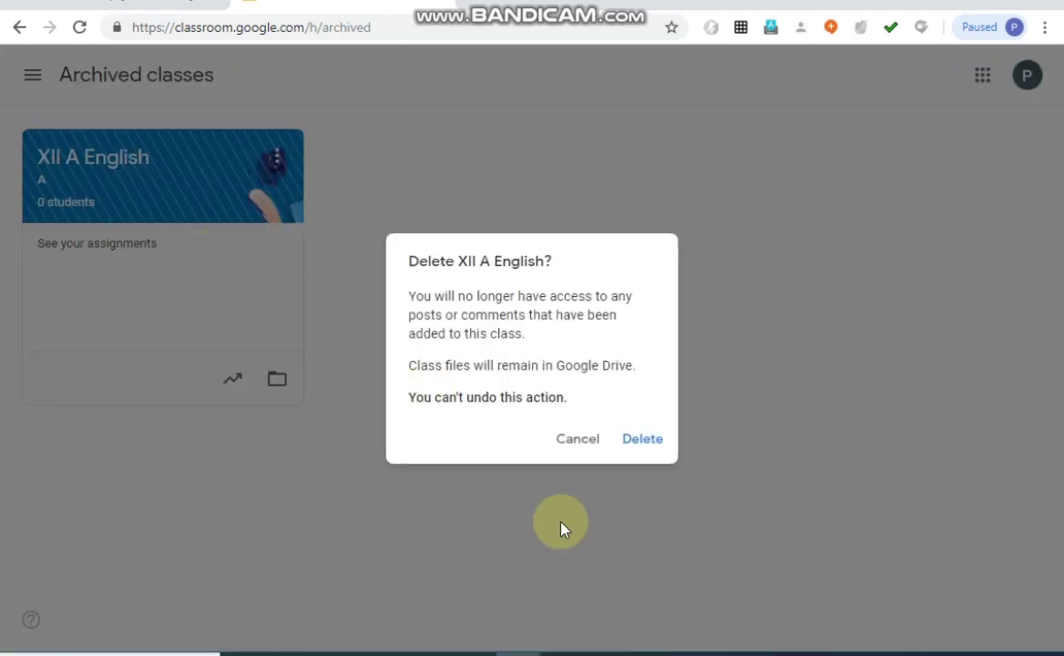
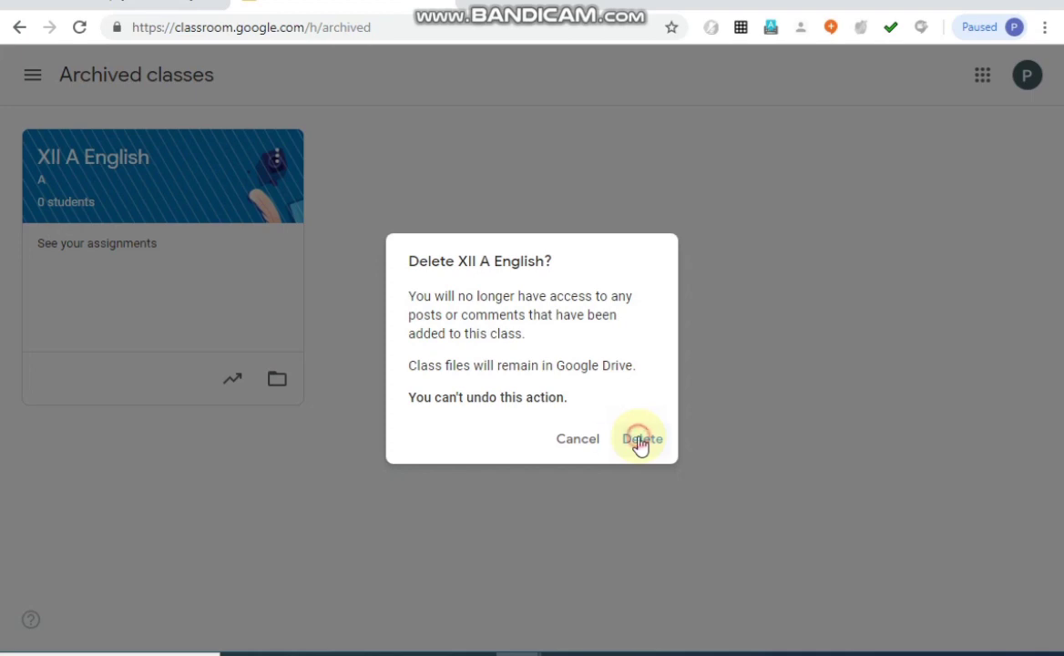
Confirm the deletion of the XII A English class and open the XII AB-Computer Science class.
left_click(641, 441)
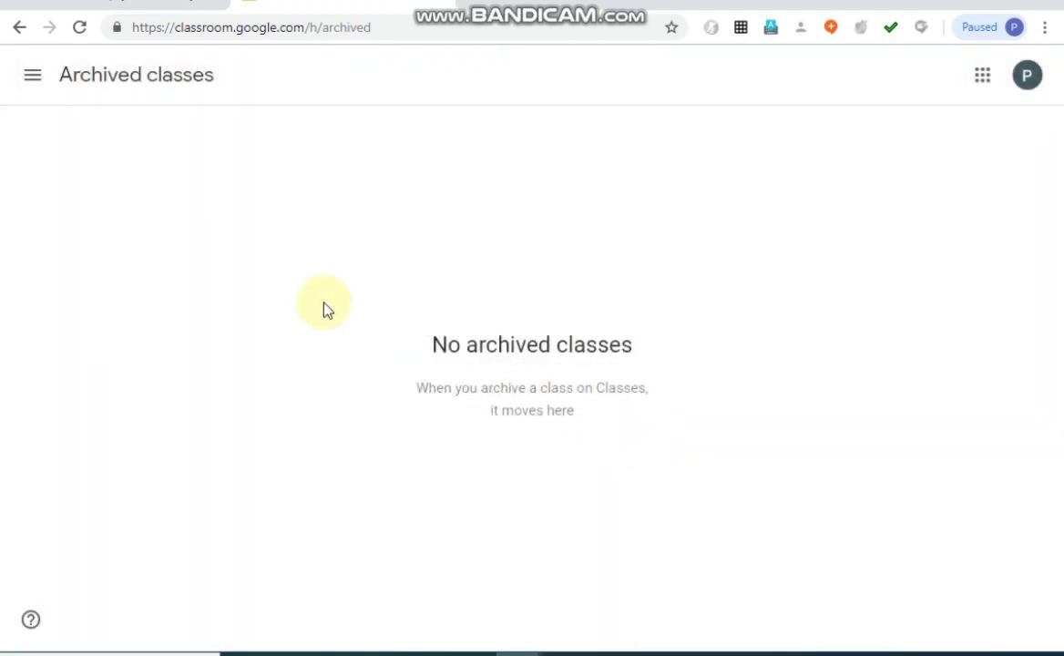
left_click(32, 76)
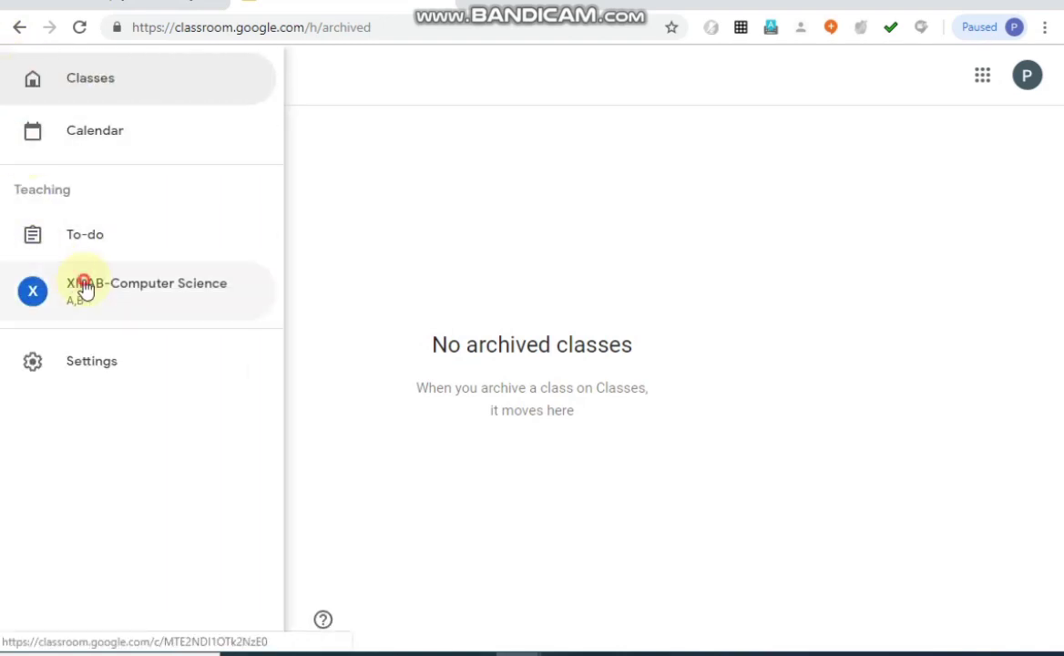
left_click(85, 288)
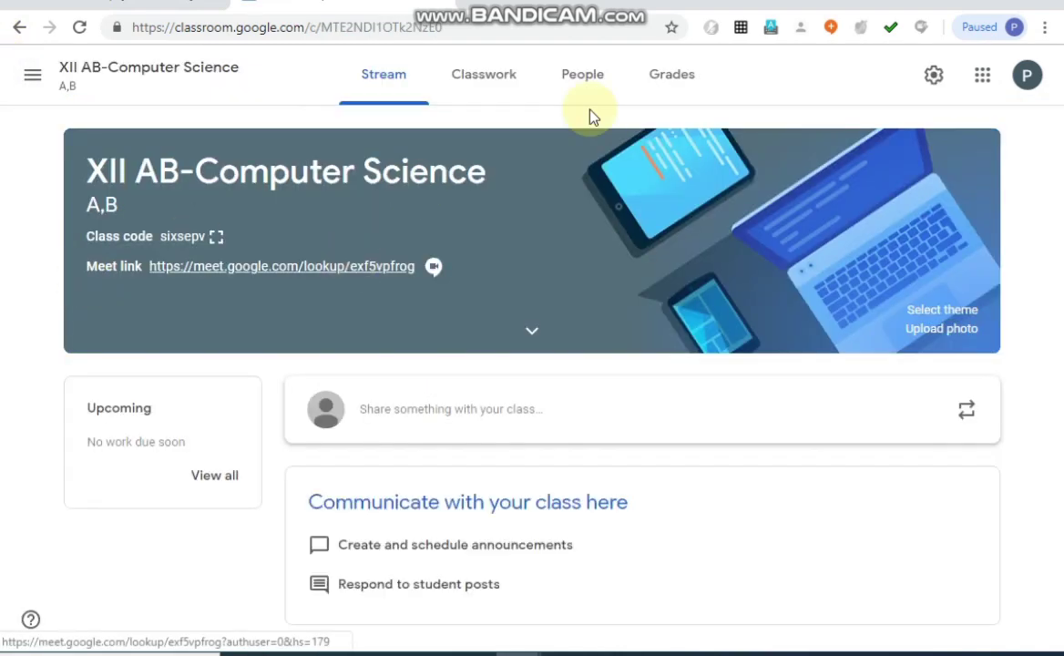
Return to the Classroom overview, look at the account details, and open the Google Admin console from the Google apps.
left_click(987, 80)
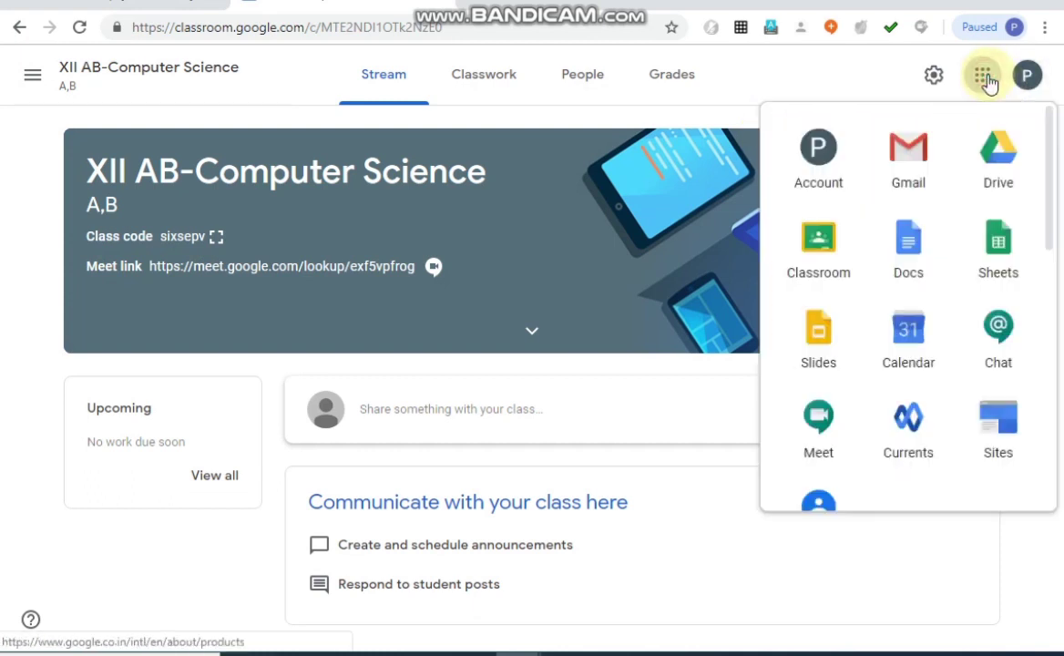
left_click(823, 242)
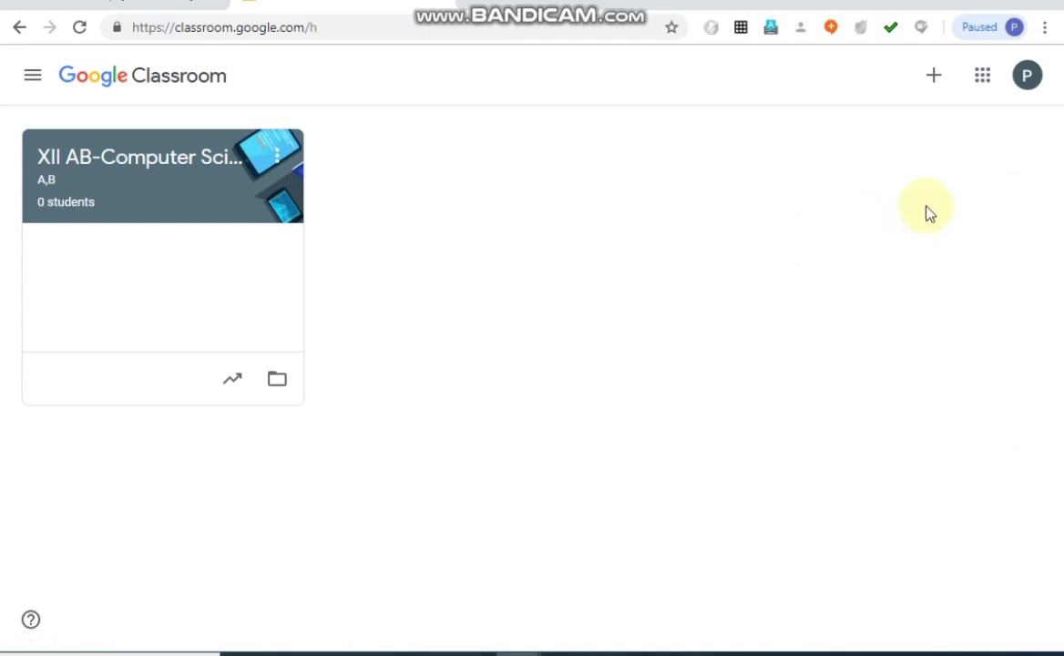
left_click(1030, 79)
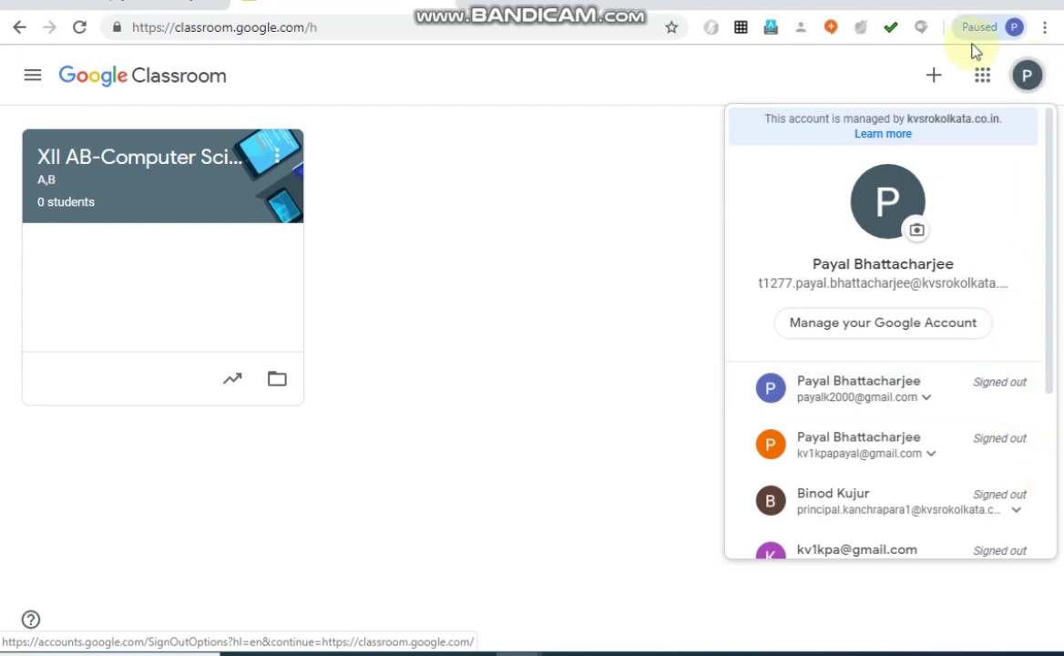
left_click(988, 76)
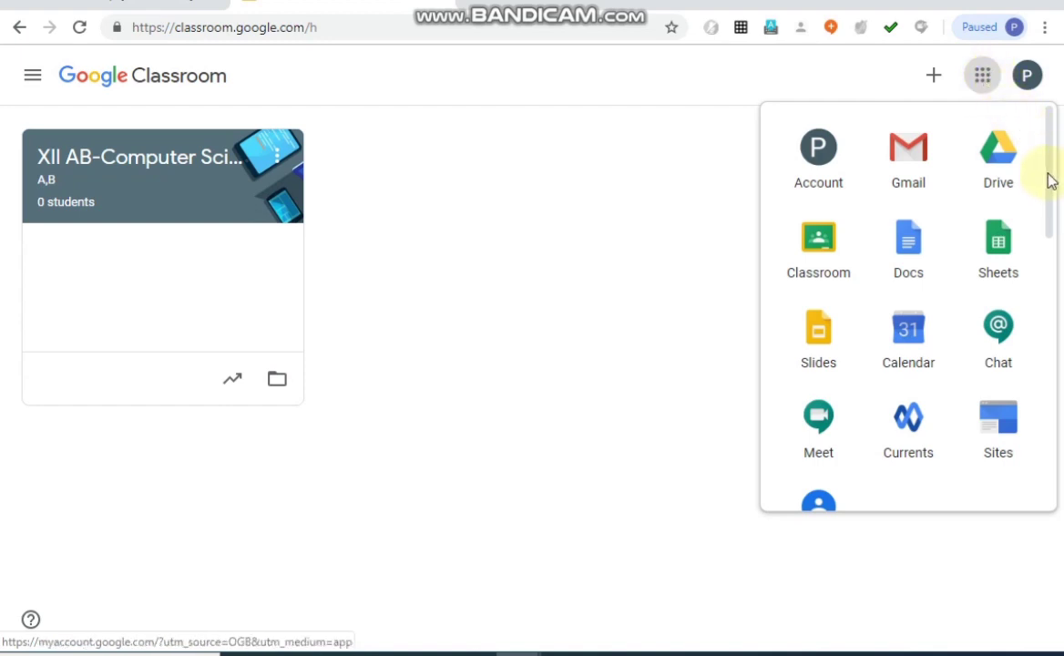
left_click_drag(1051, 181, 1060, 357)
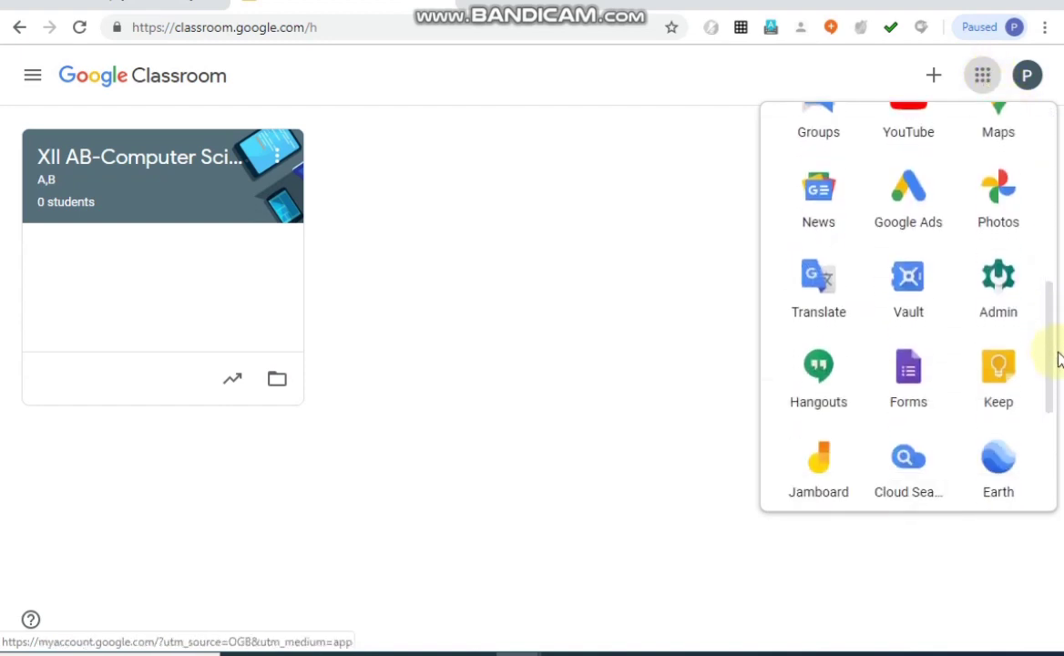
left_click(1000, 288)
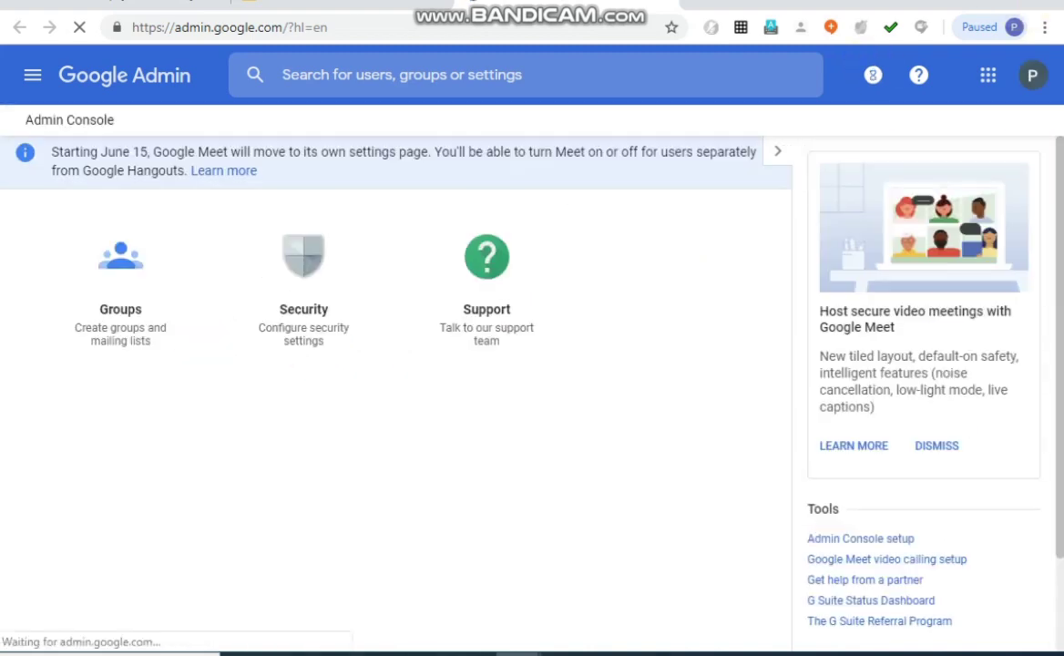
Open the Google Account page and go to its Security settings.
left_click(990, 80)
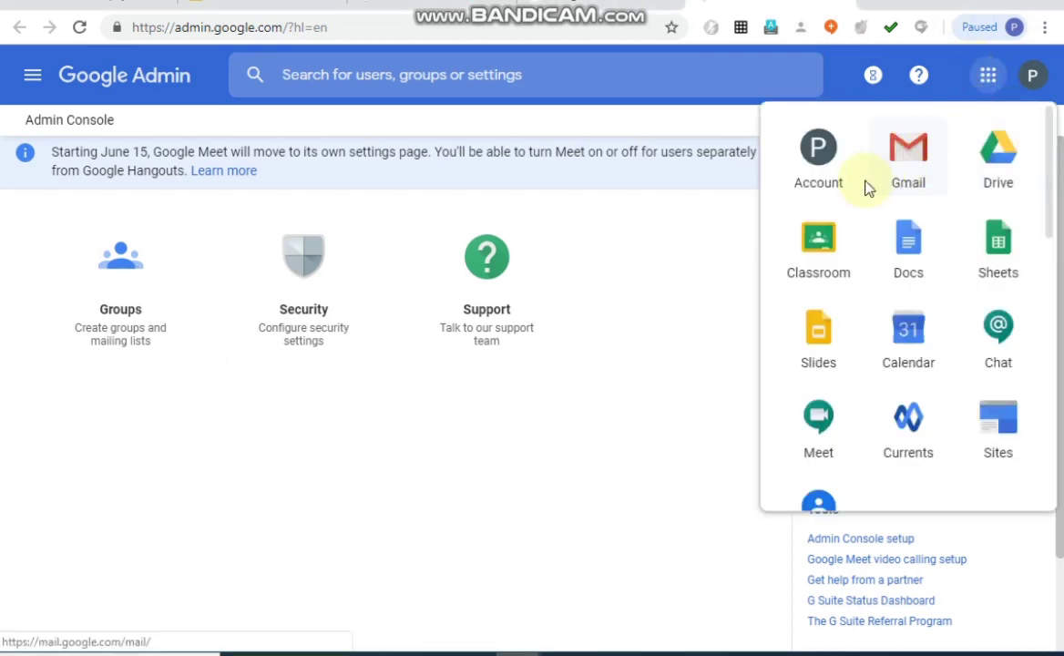
left_click(810, 170)
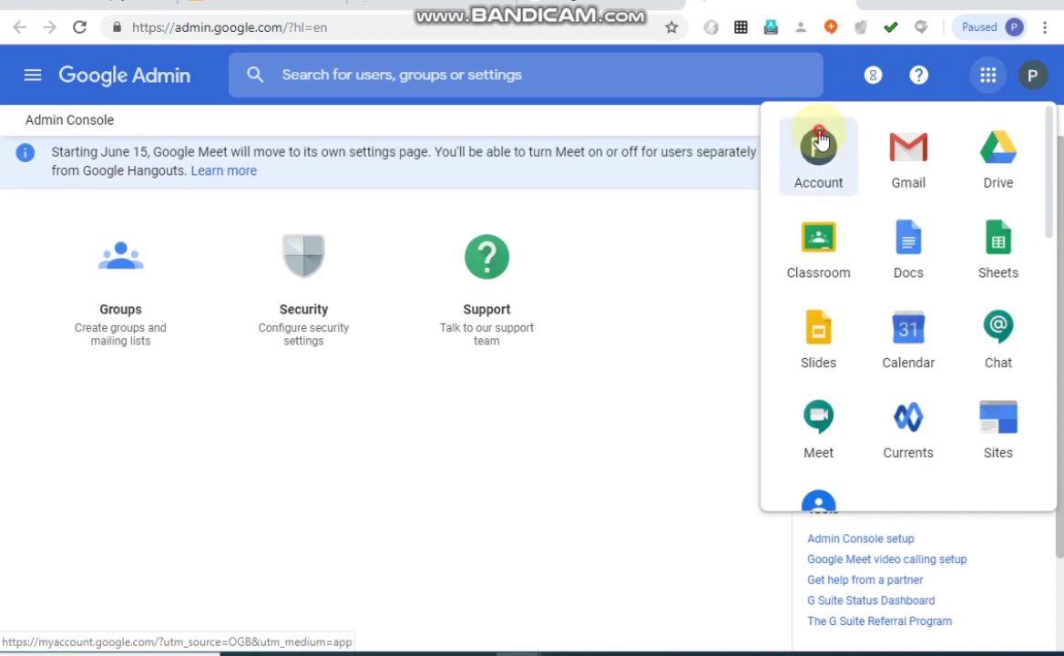
left_click(820, 141)
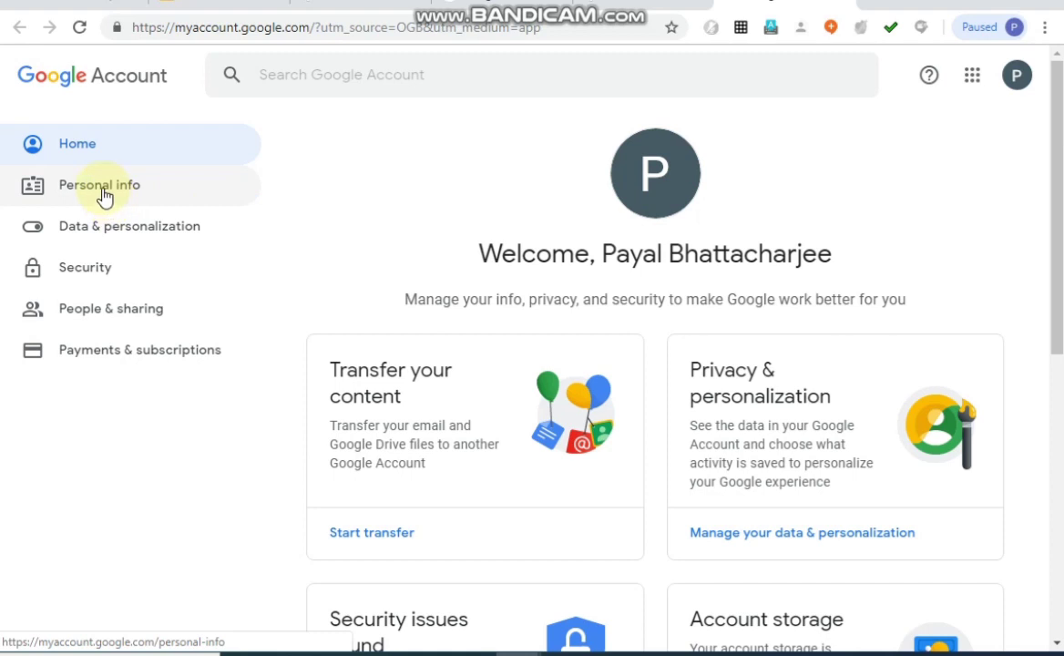
left_click(83, 270)
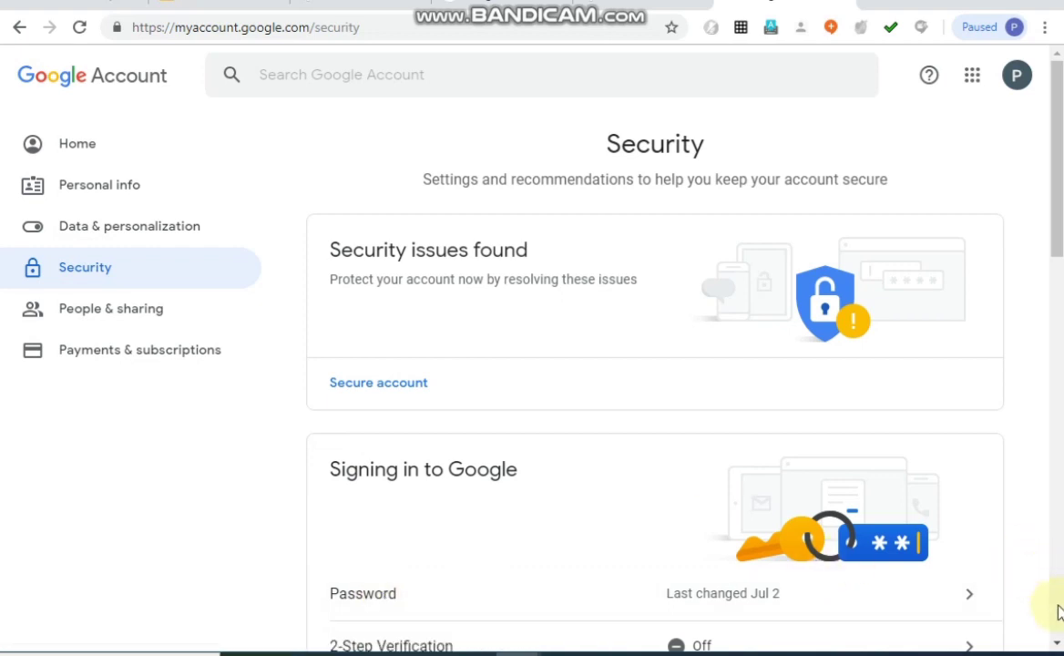
Start changing the account password and verify identity by submitting the current account password.
scroll(1059, 612, "down", 5)
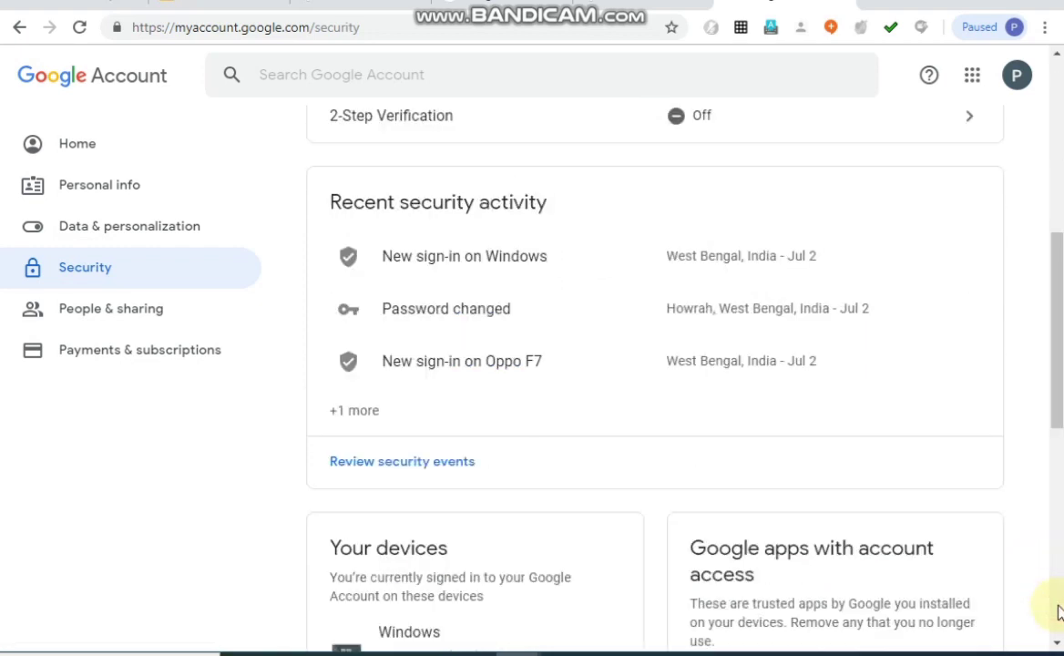
left_click(1056, 56)
left_click(1056, 56)
left_click(1056, 57)
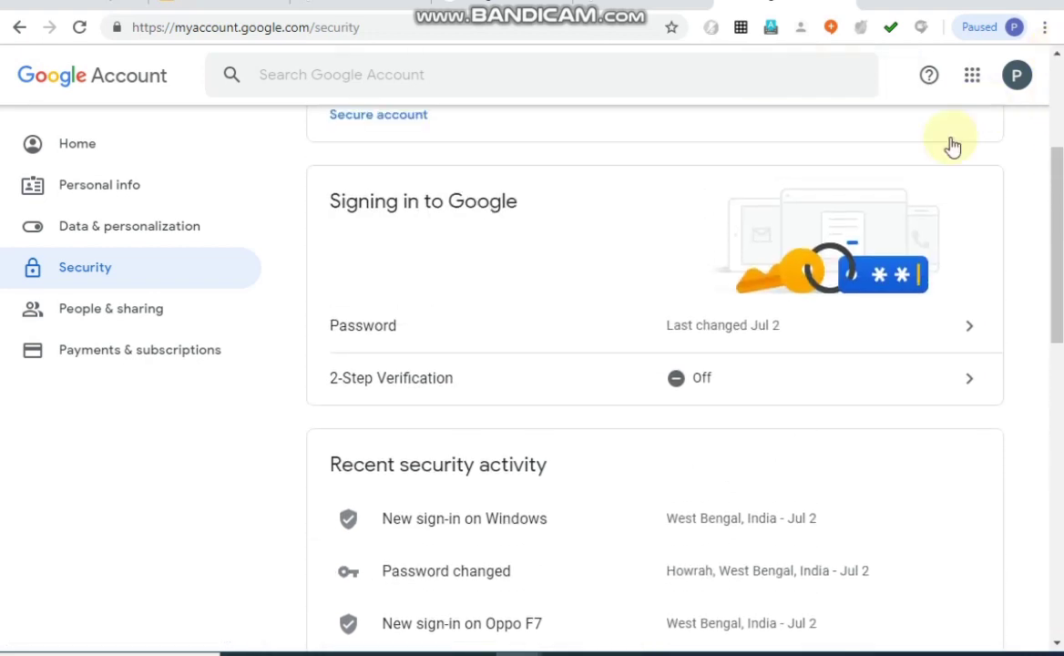
left_click(755, 337)
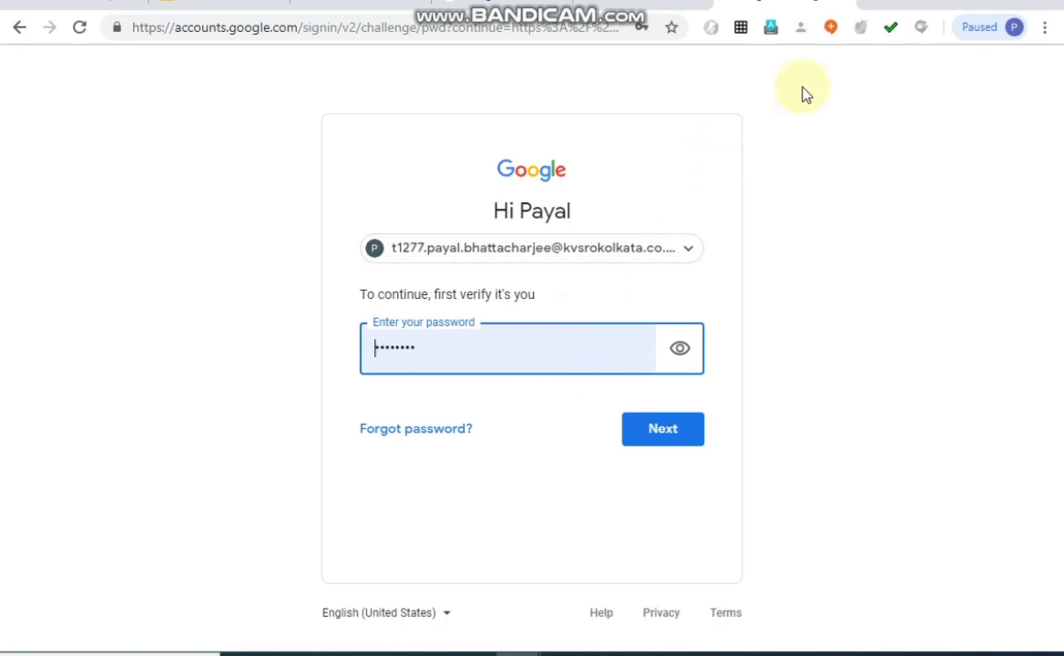
left_click(867, 2)
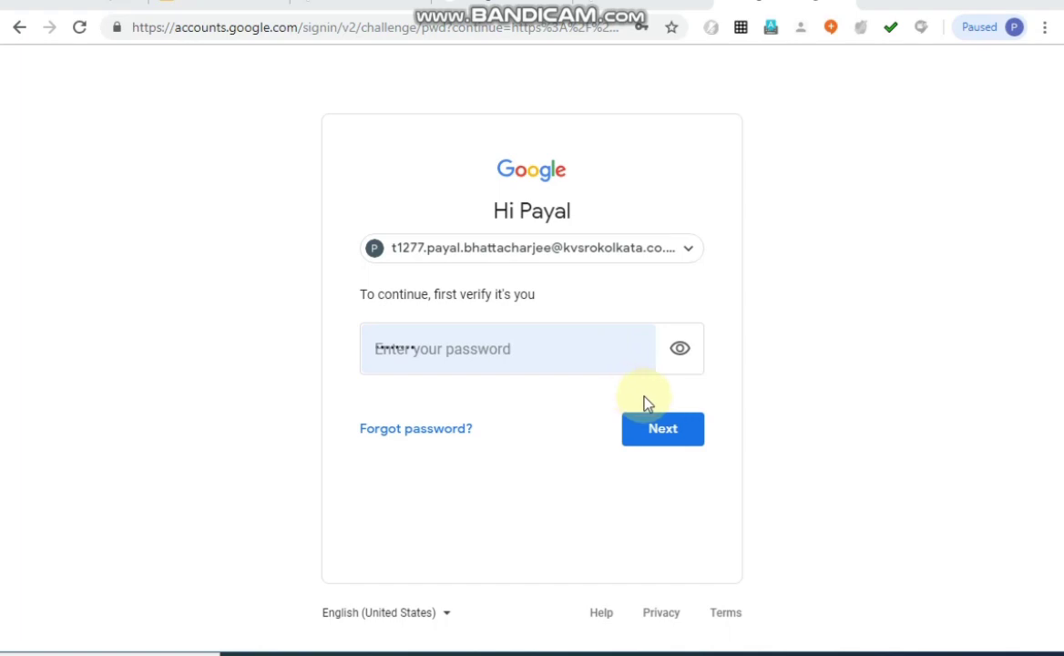
left_click(658, 437)
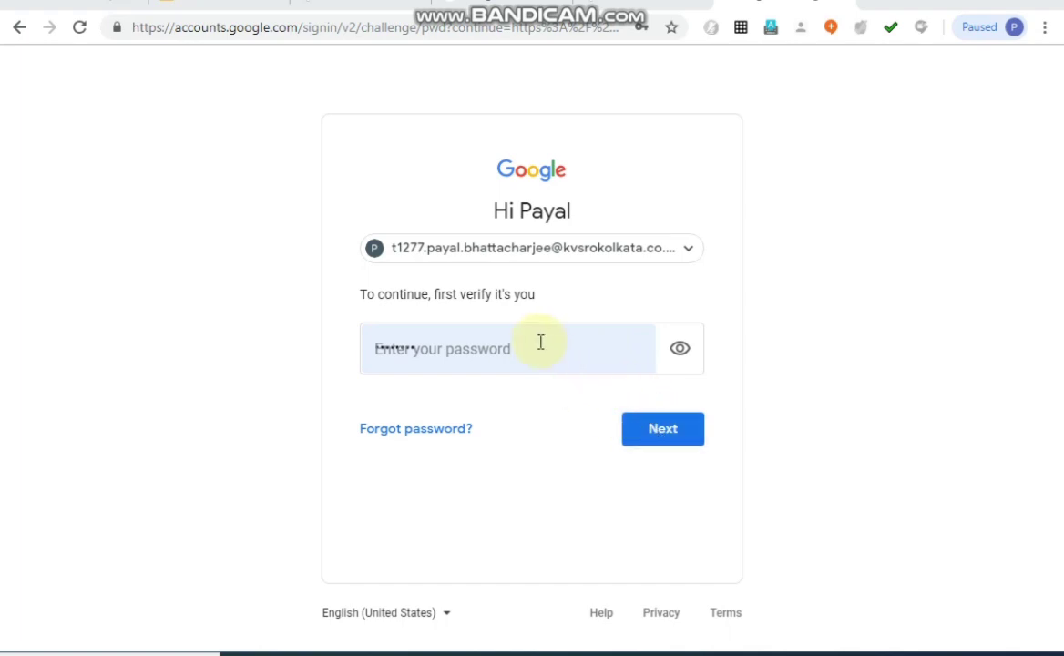
left_click(650, 437)
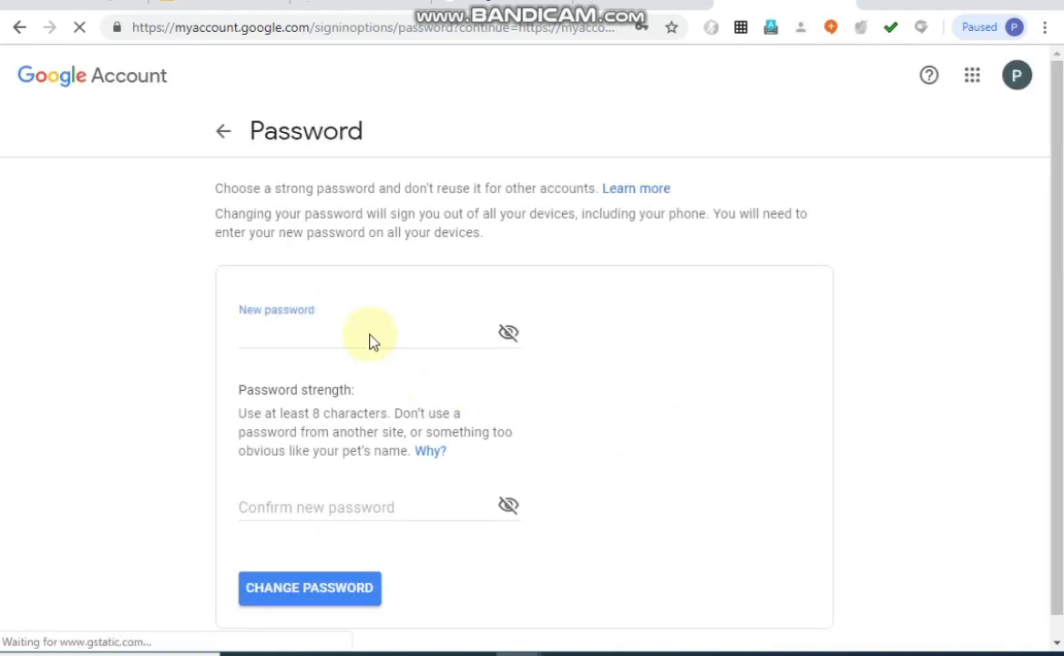
Enter a new account password and extend it to make it stronger.
left_click(360, 343)
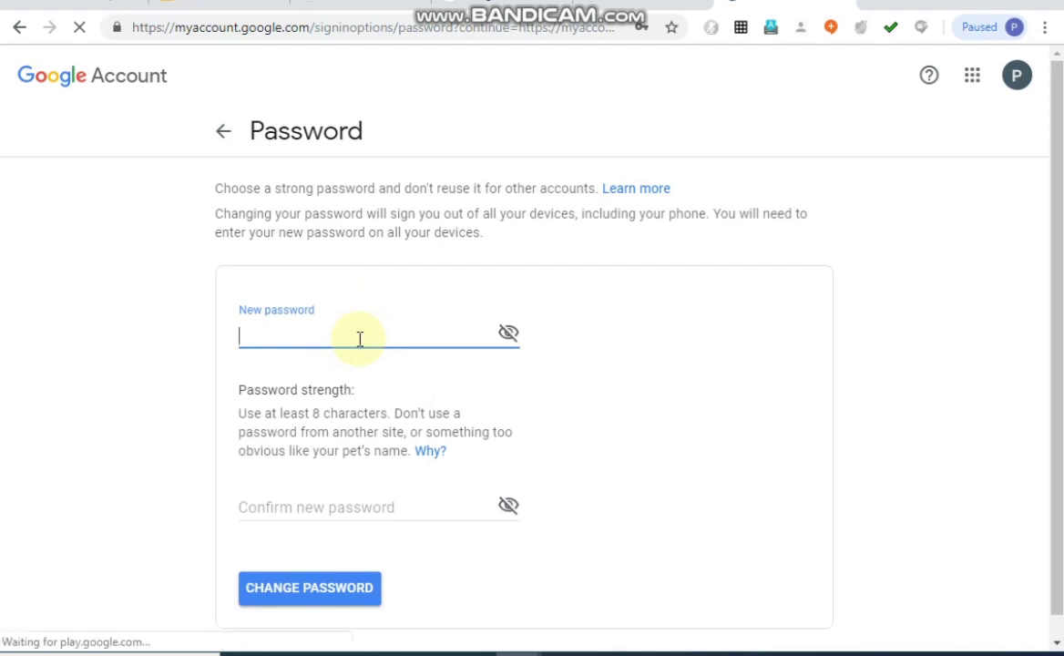
type("p")
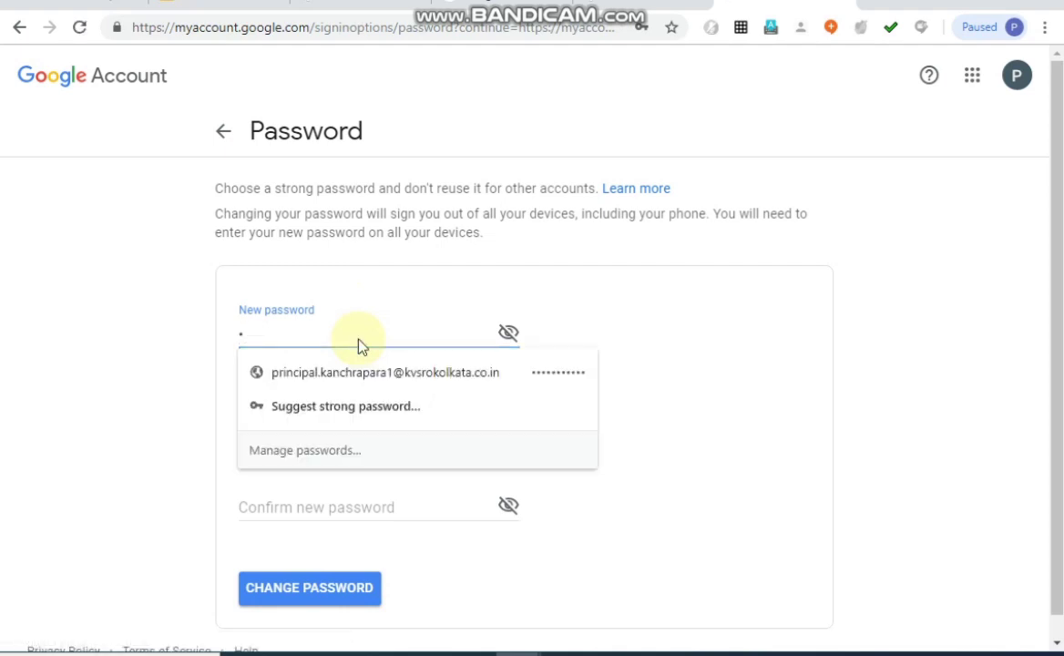
type("assword")
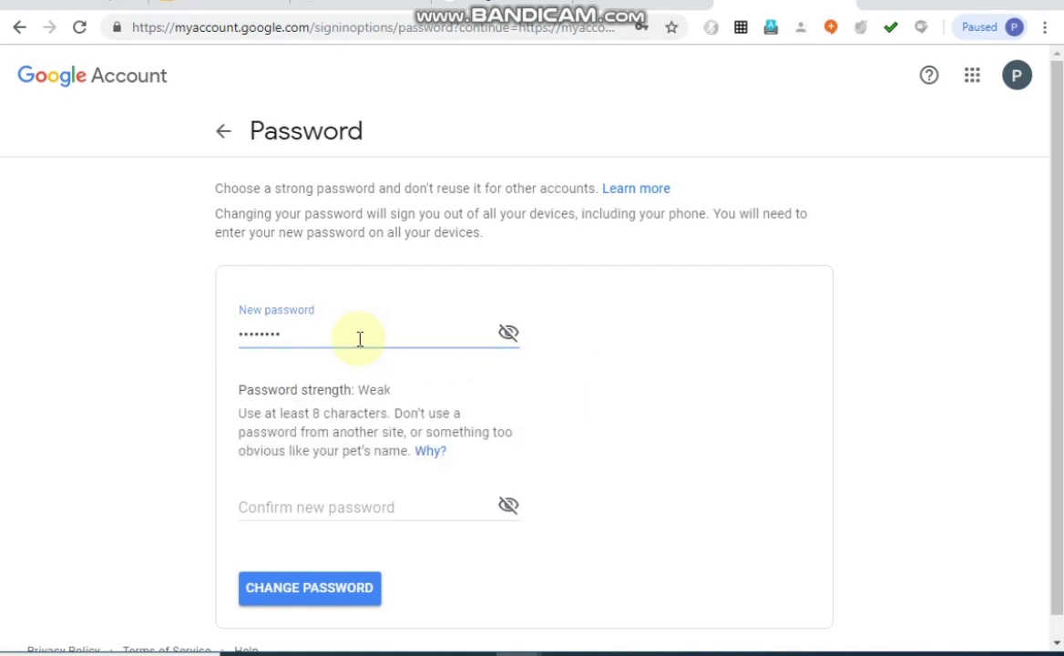
key("Tab")
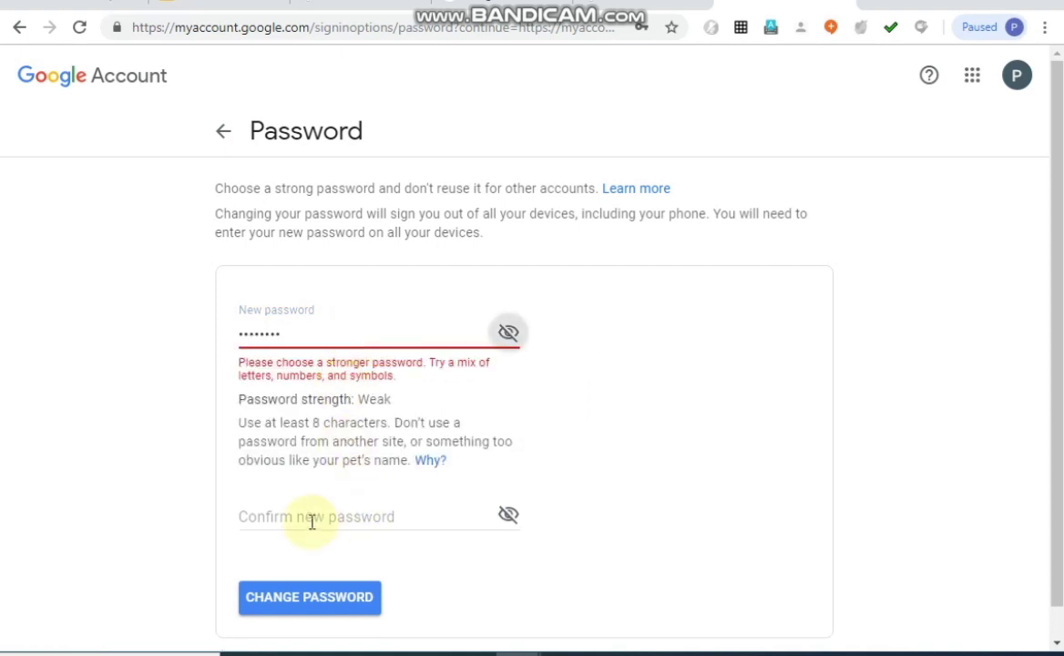
left_click(308, 337)
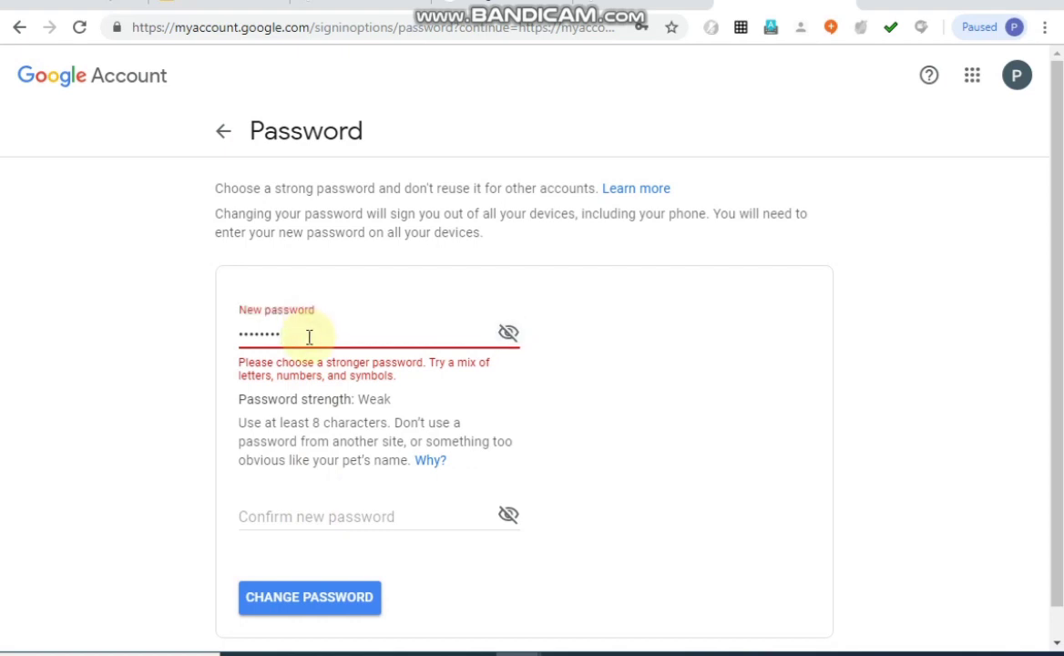
type("1")
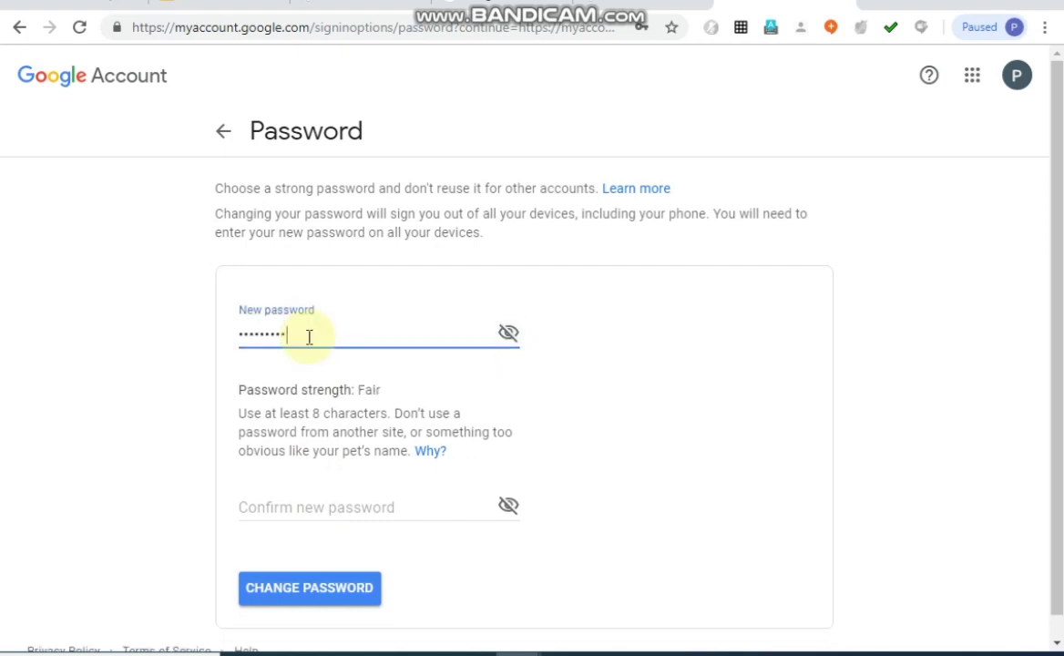
Re-enter the new password in the confirmation field and submit the password change.
left_click(288, 504)
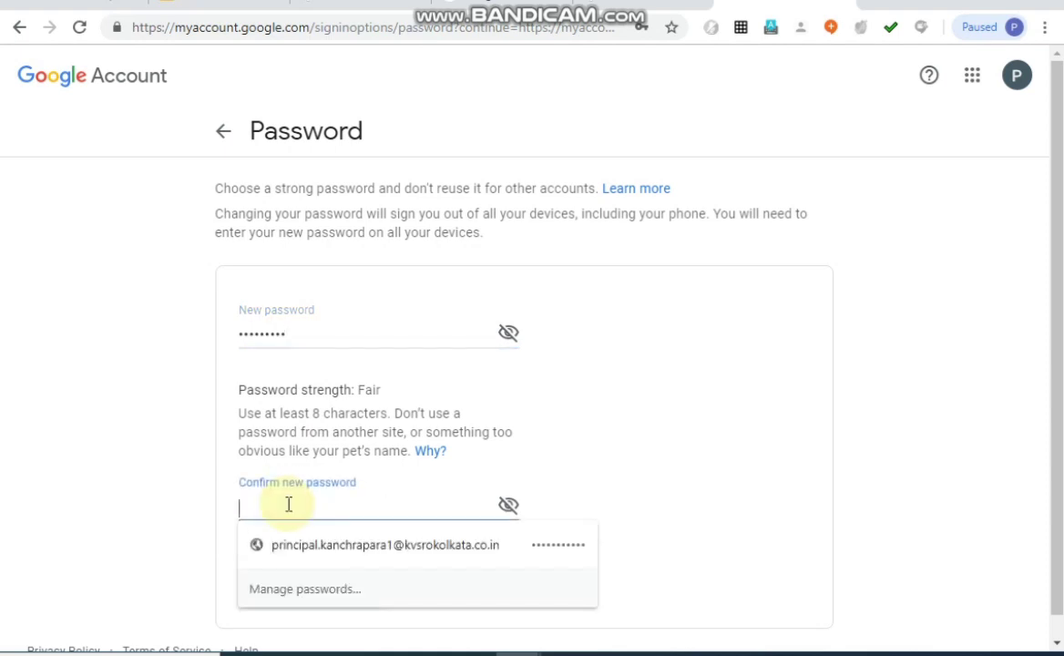
type("••")
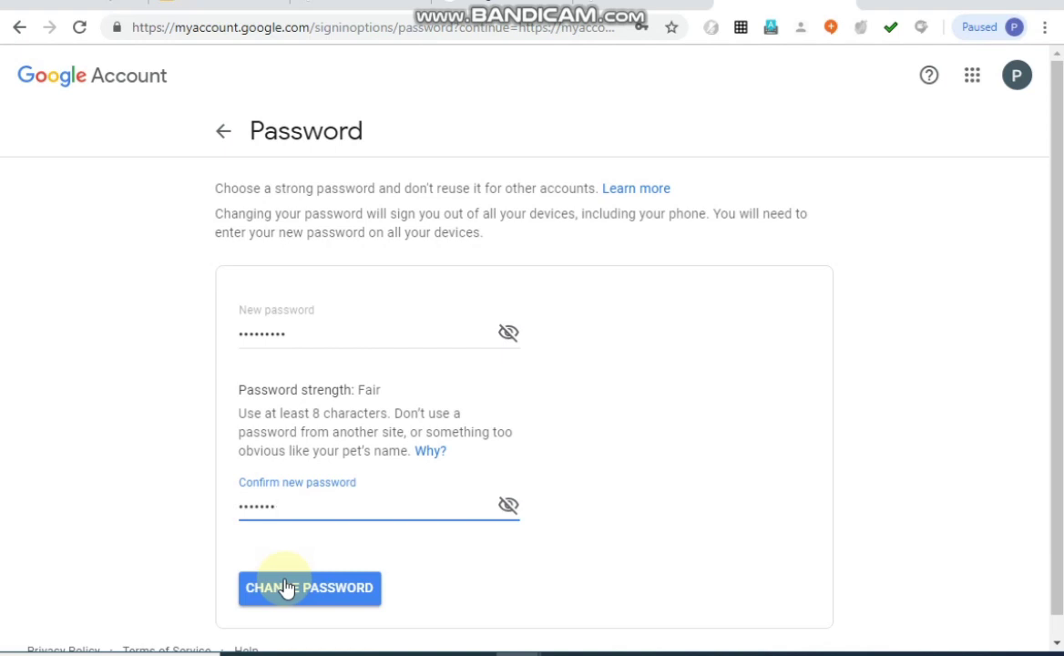
key("BackSpace")
key("BackSpace")
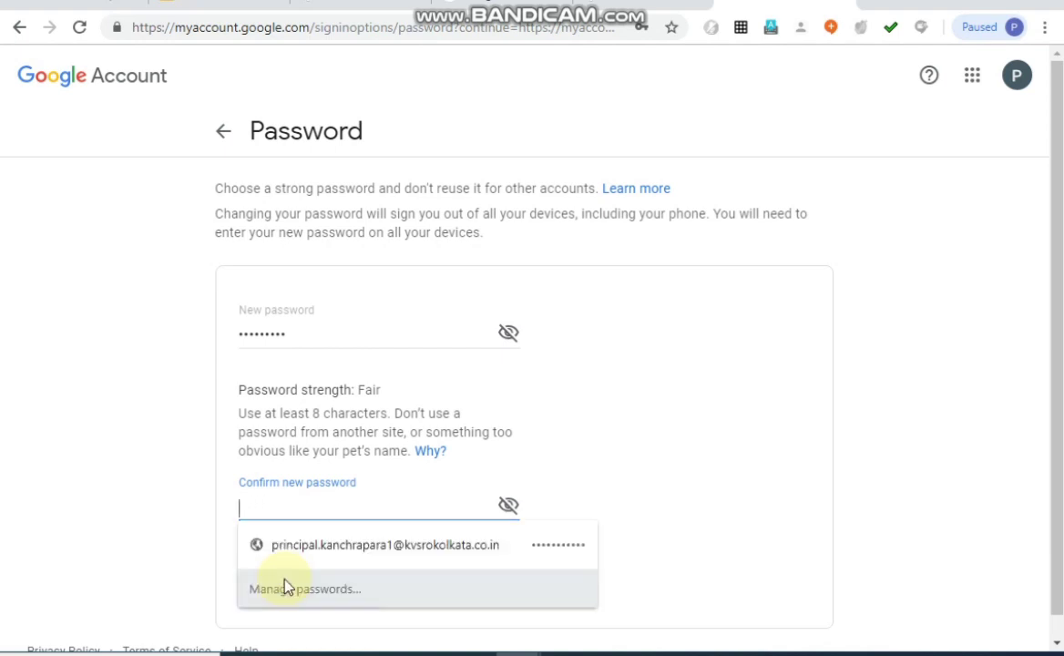
type("••••")
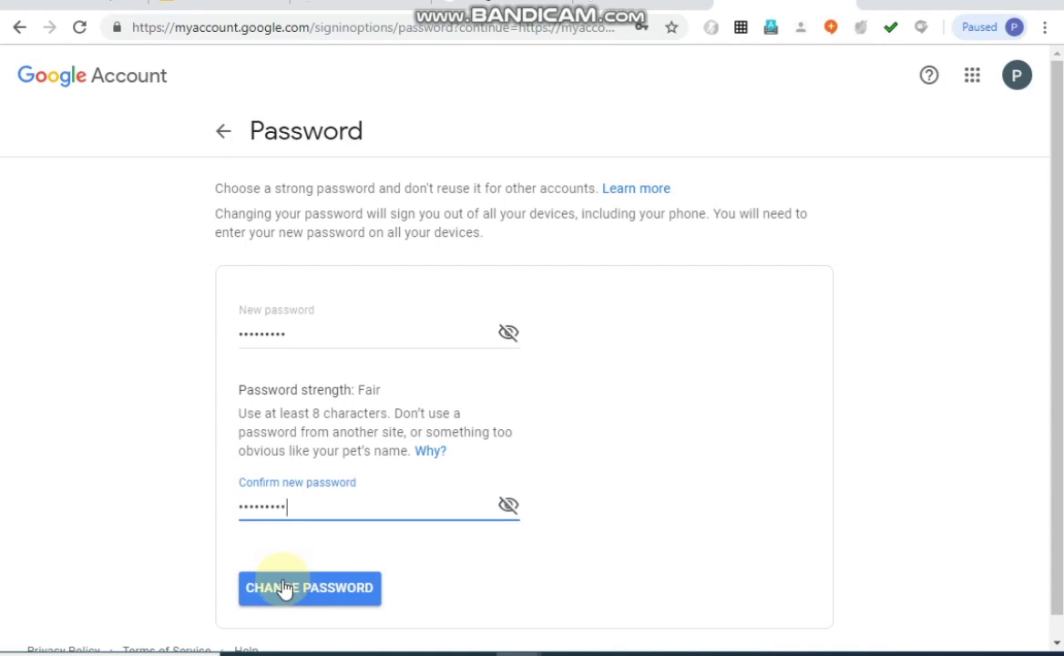
left_click(285, 588)
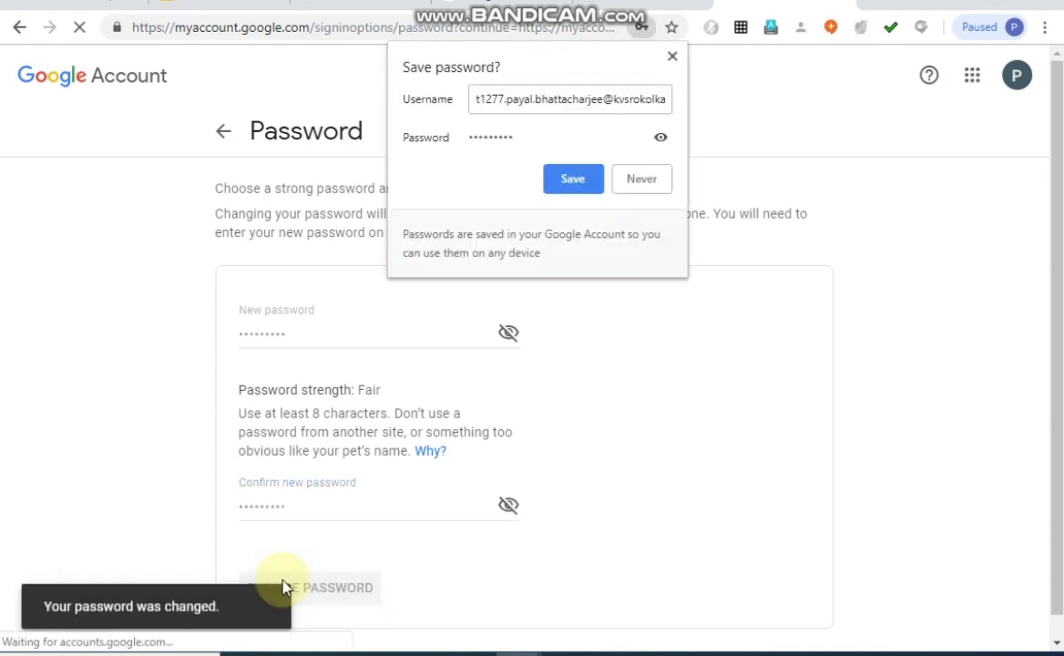
Save the new password in the browser and return to the Google Account home page.
left_click(561, 180)
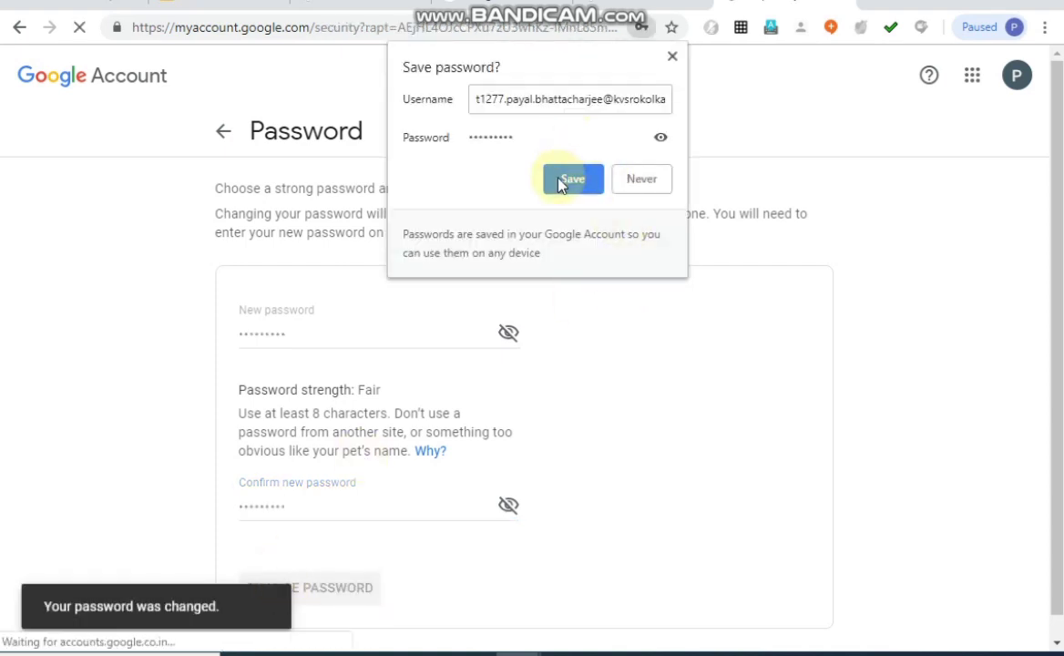
left_click(561, 181)
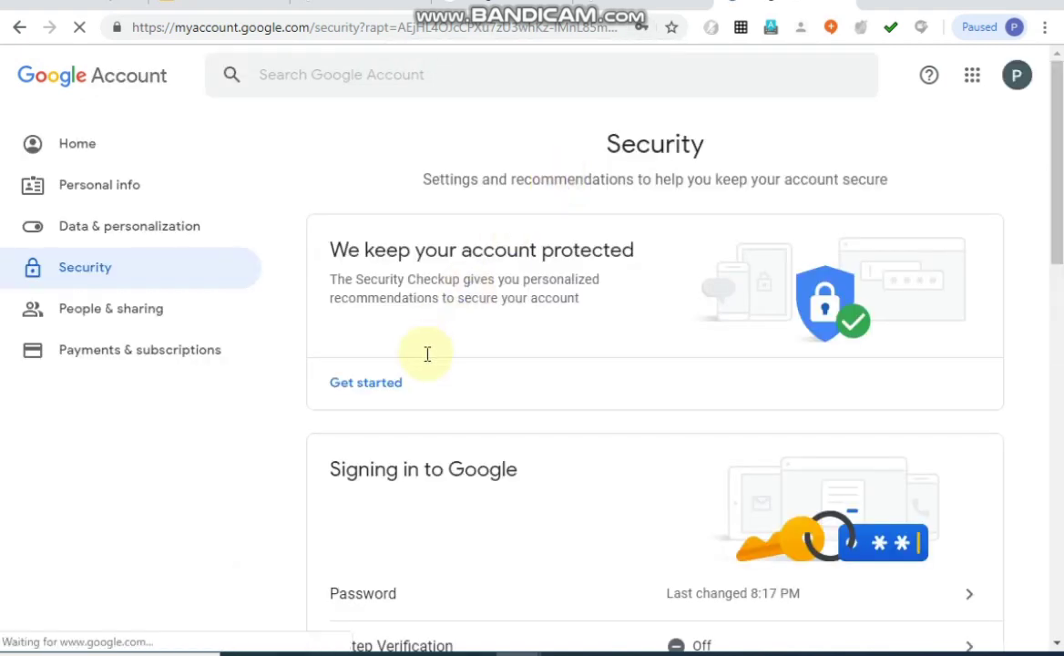
left_click(755, 601)
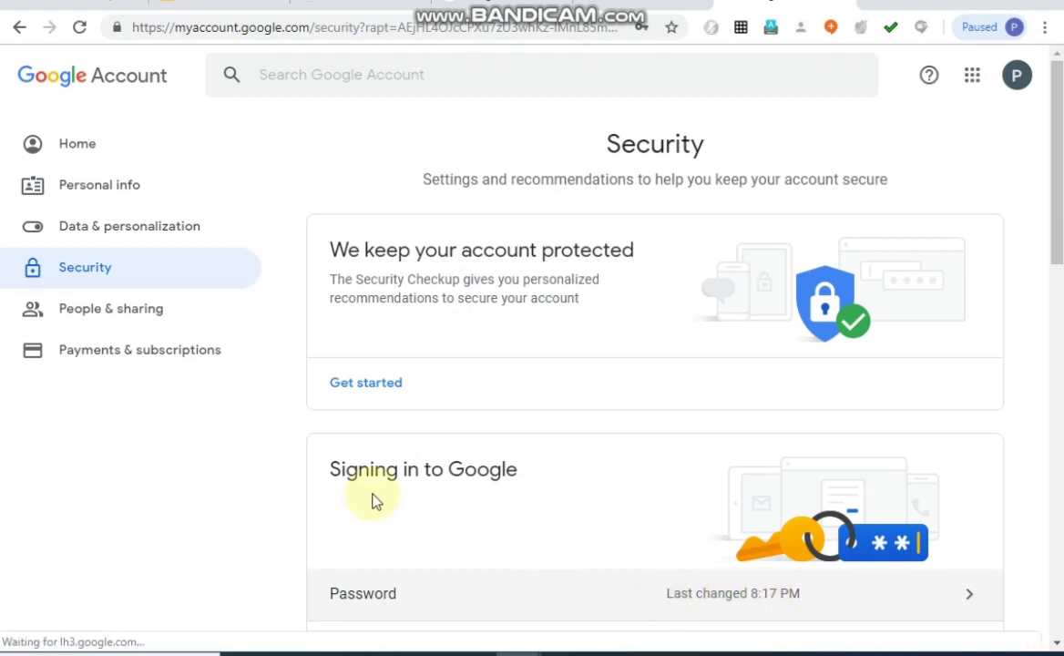
left_click(77, 146)
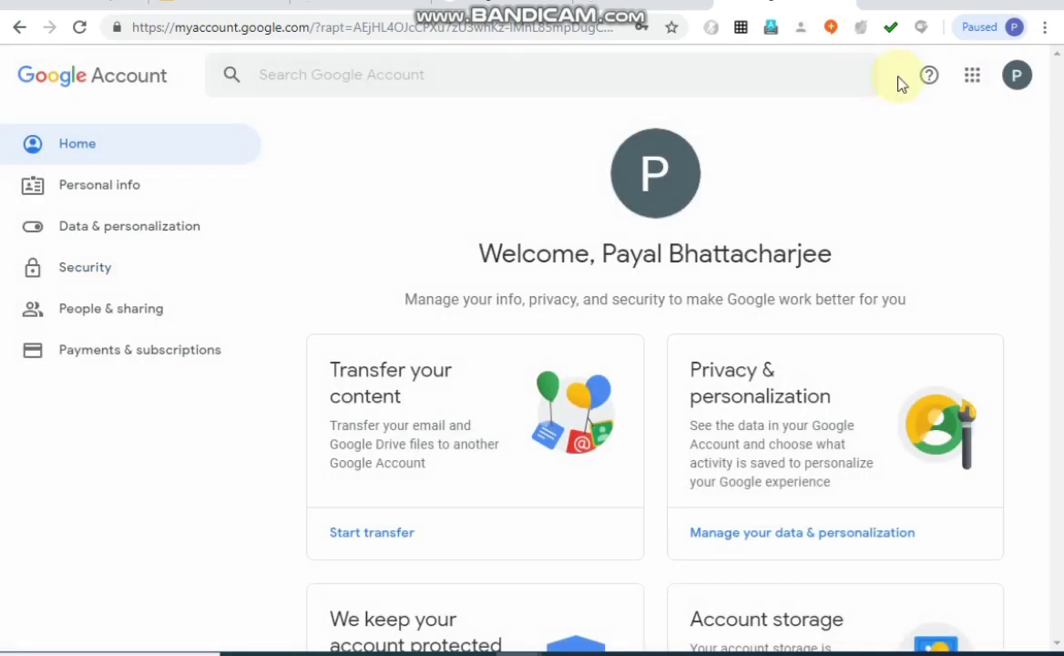
Switch to Google Classroom and open the XII AB-Computer Science class.
left_click(972, 77)
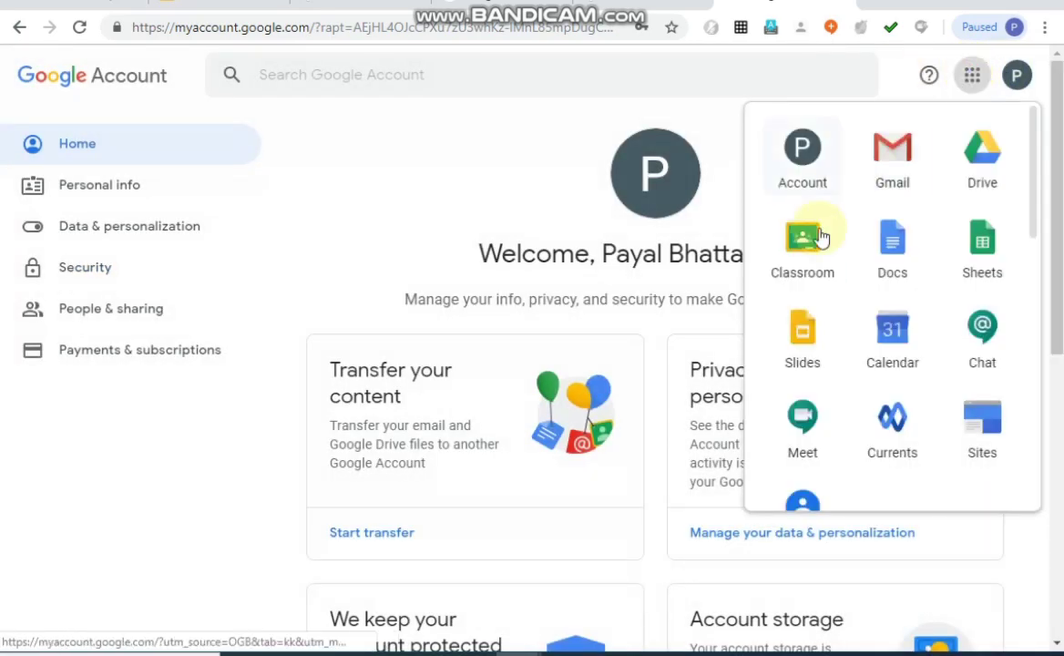
left_click(802, 263)
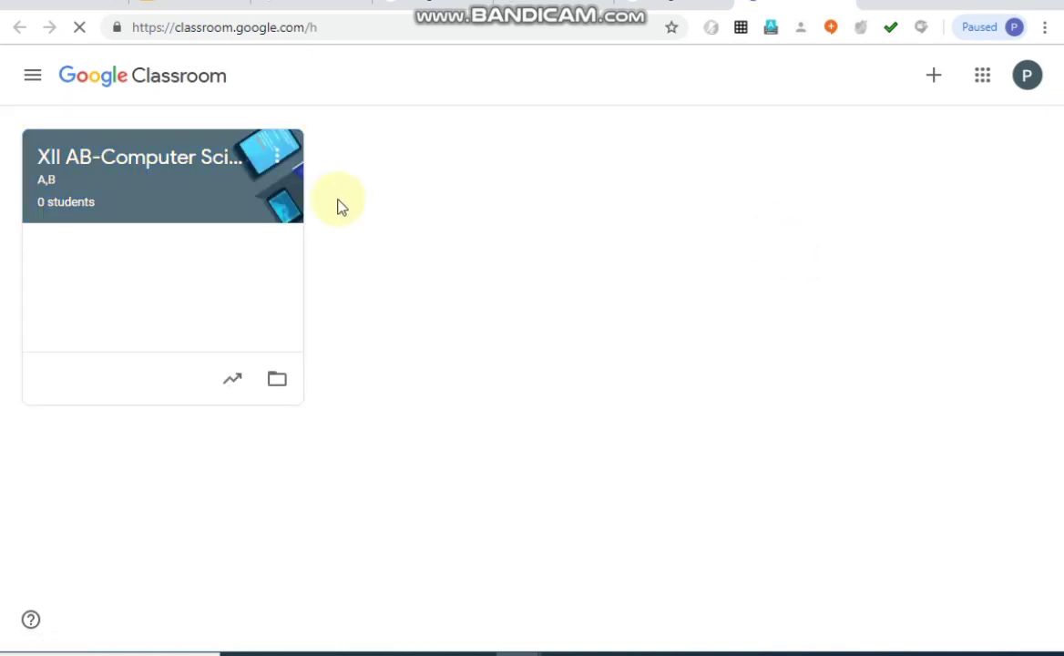
left_click(143, 200)
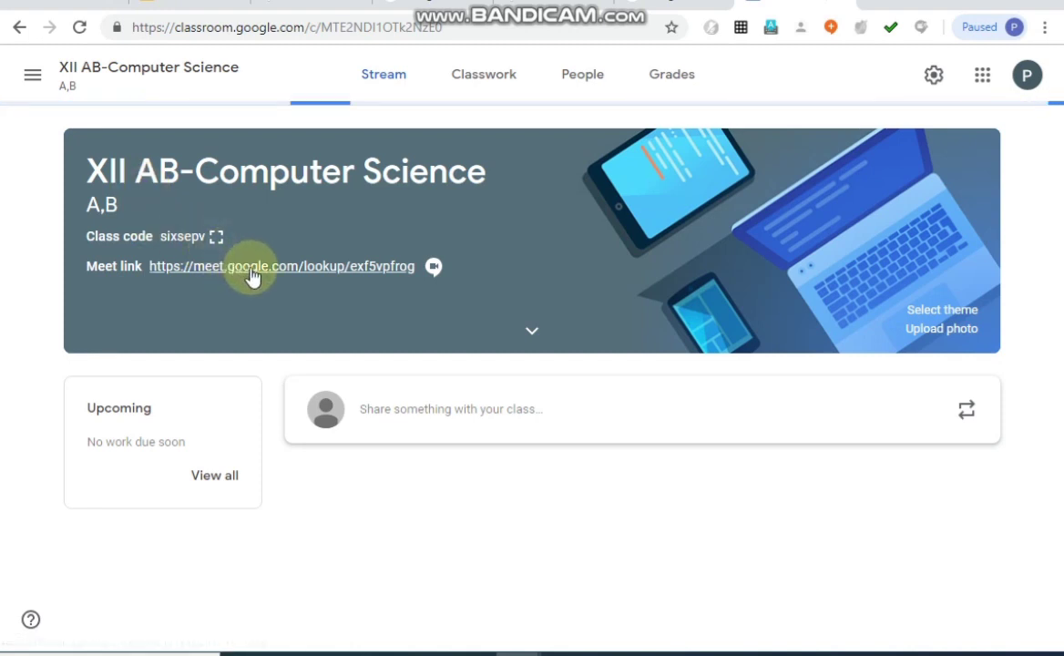
Open the class's Meet link, agreeing to clear the previous attendance checks, and return to the XII AB-Computer Science class page.
left_click(436, 267)
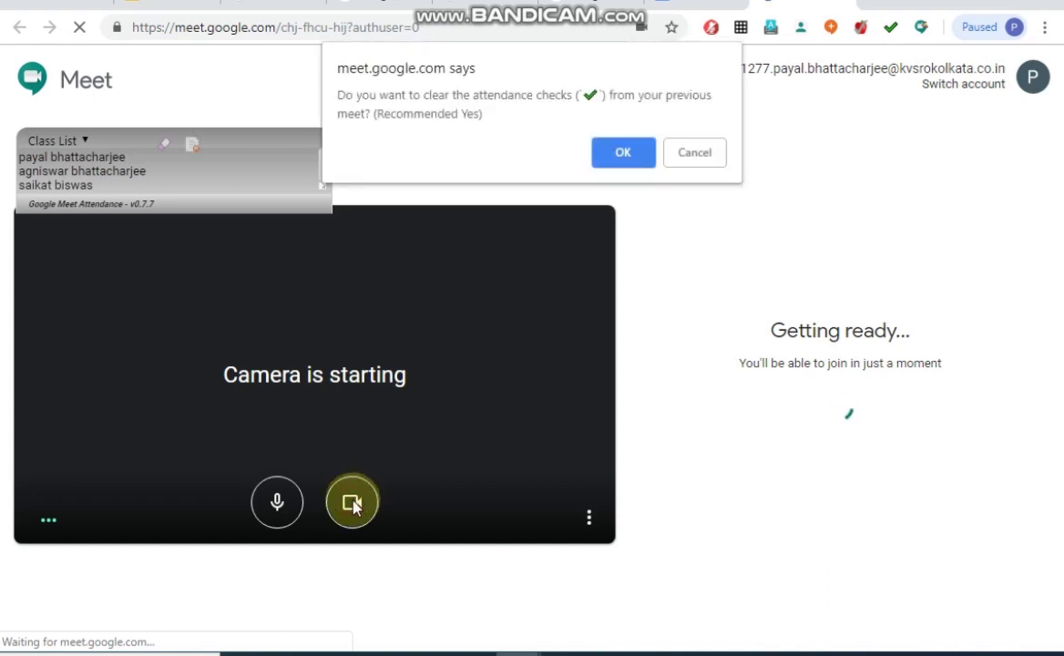
left_click(622, 154)
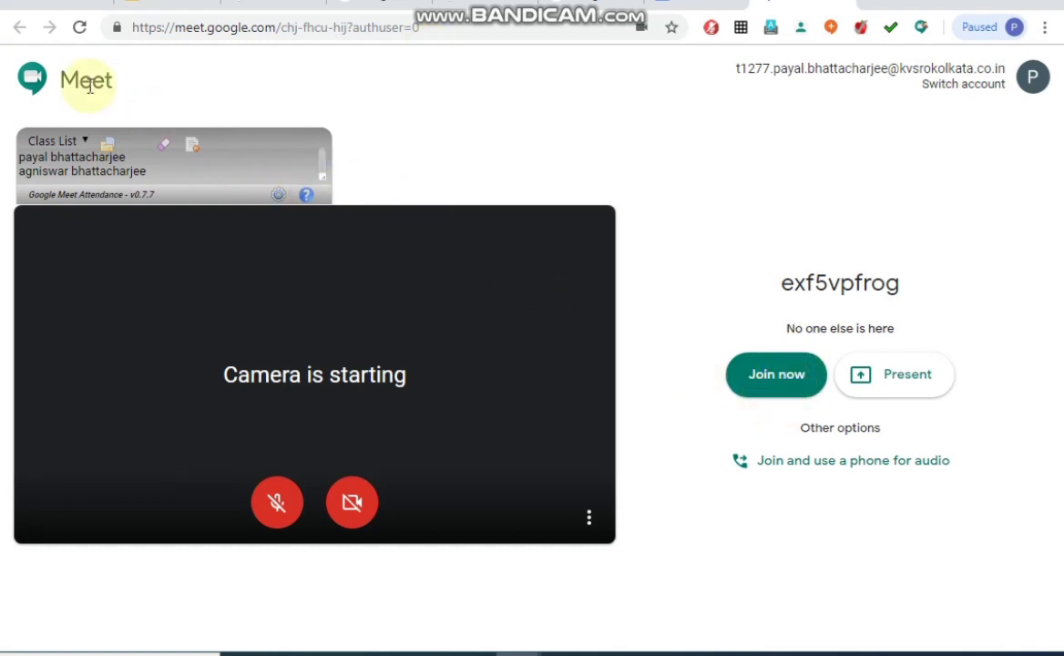
left_click(20, 31)
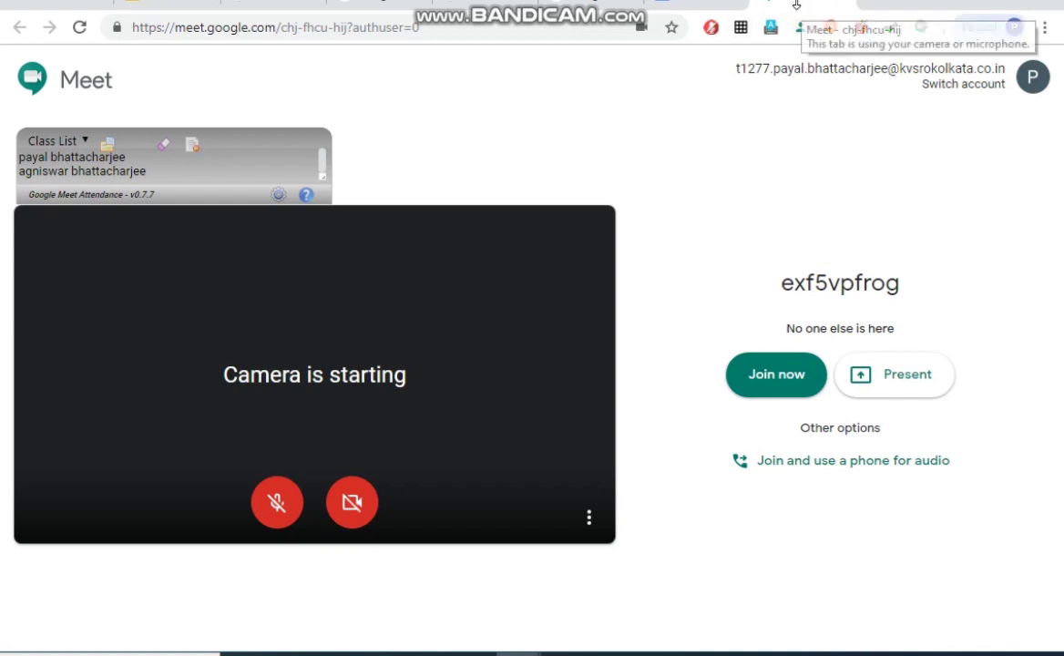
left_click(688, 11)
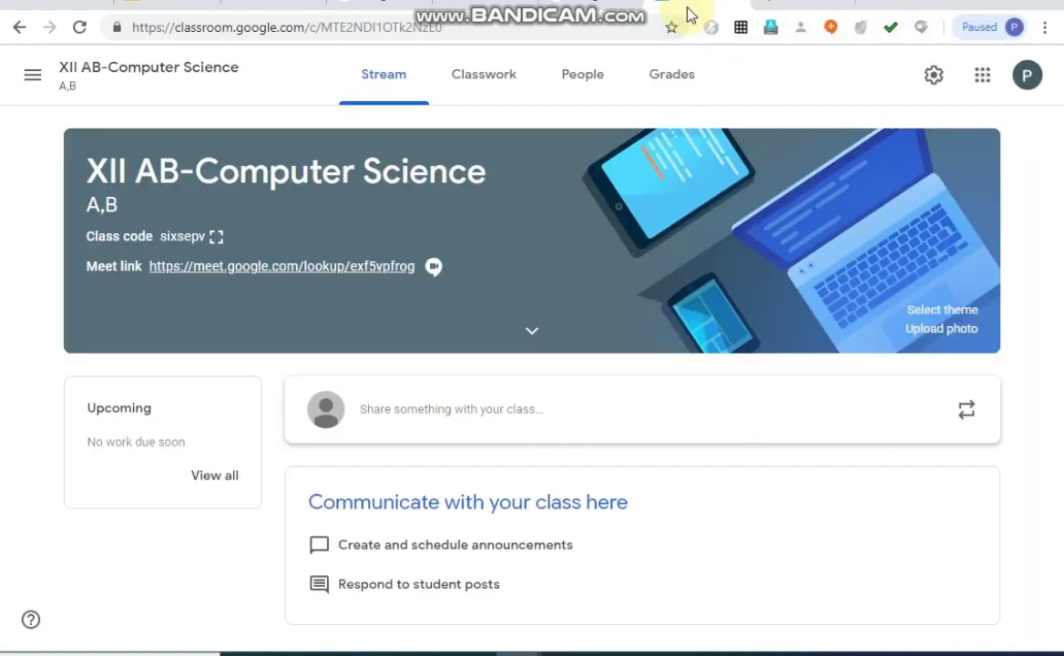